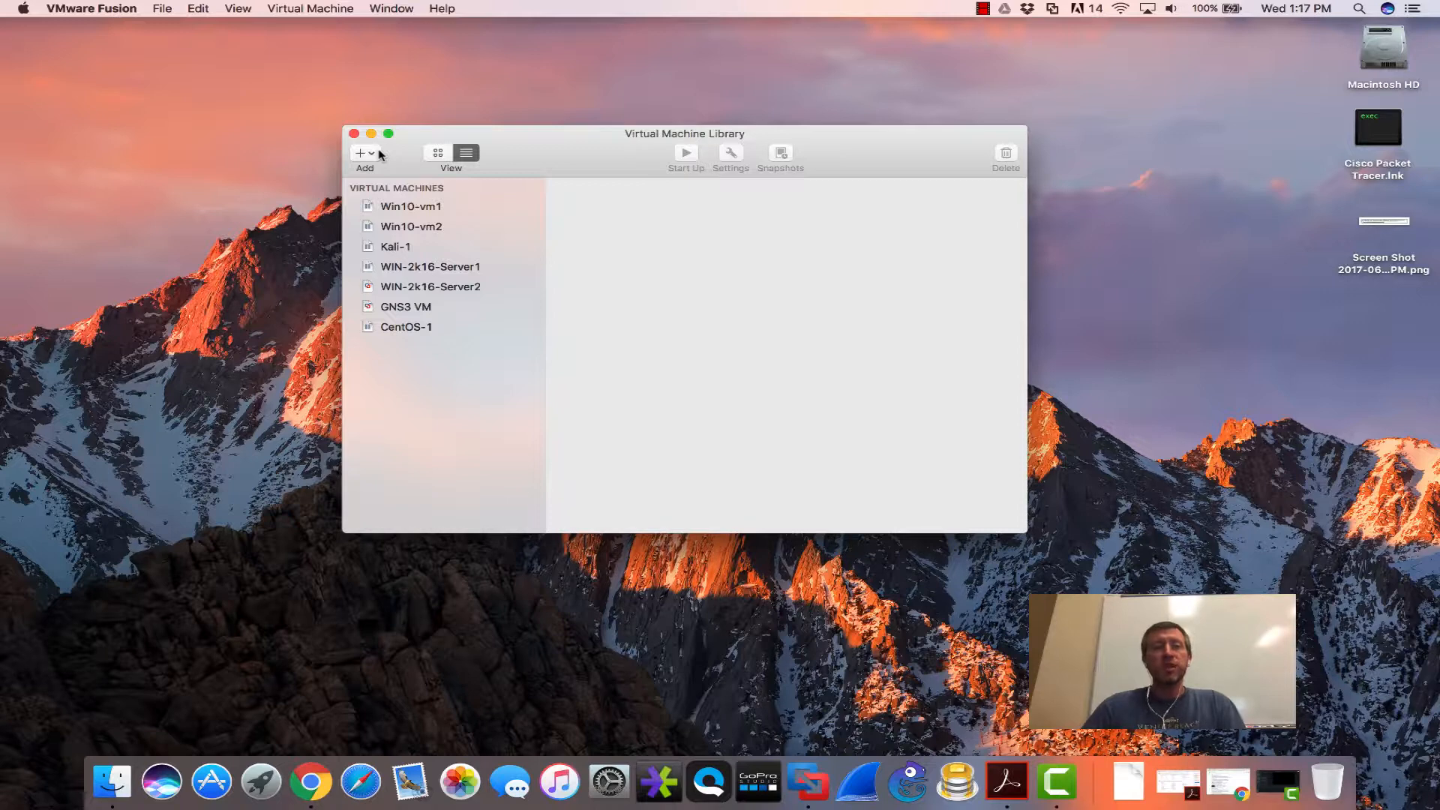
- Start a new virtual machine using the Create a custom virtual machine option
{"action": "left_click", "coordinate": [372, 155]}
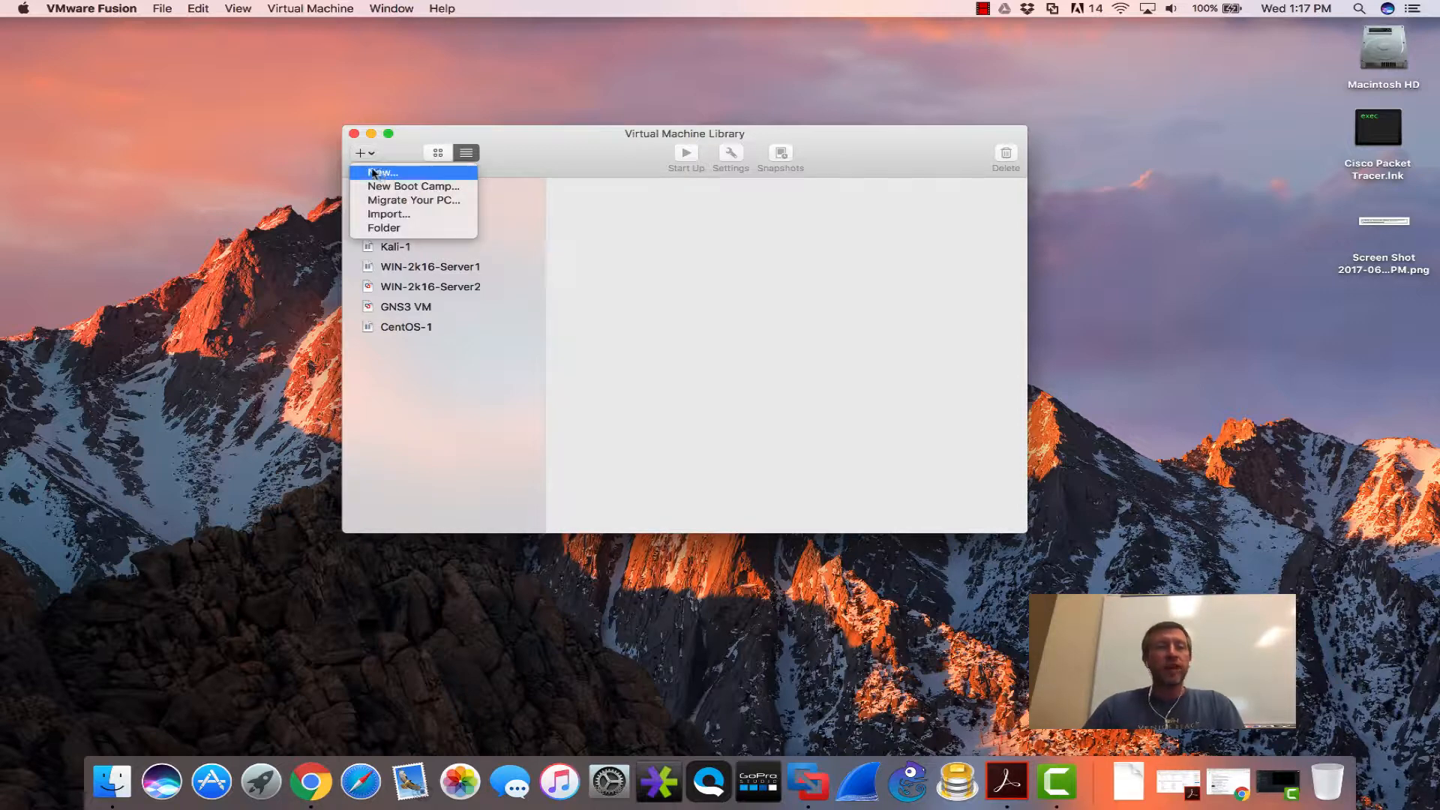
{"action": "left_click", "coordinate": [380, 172]}
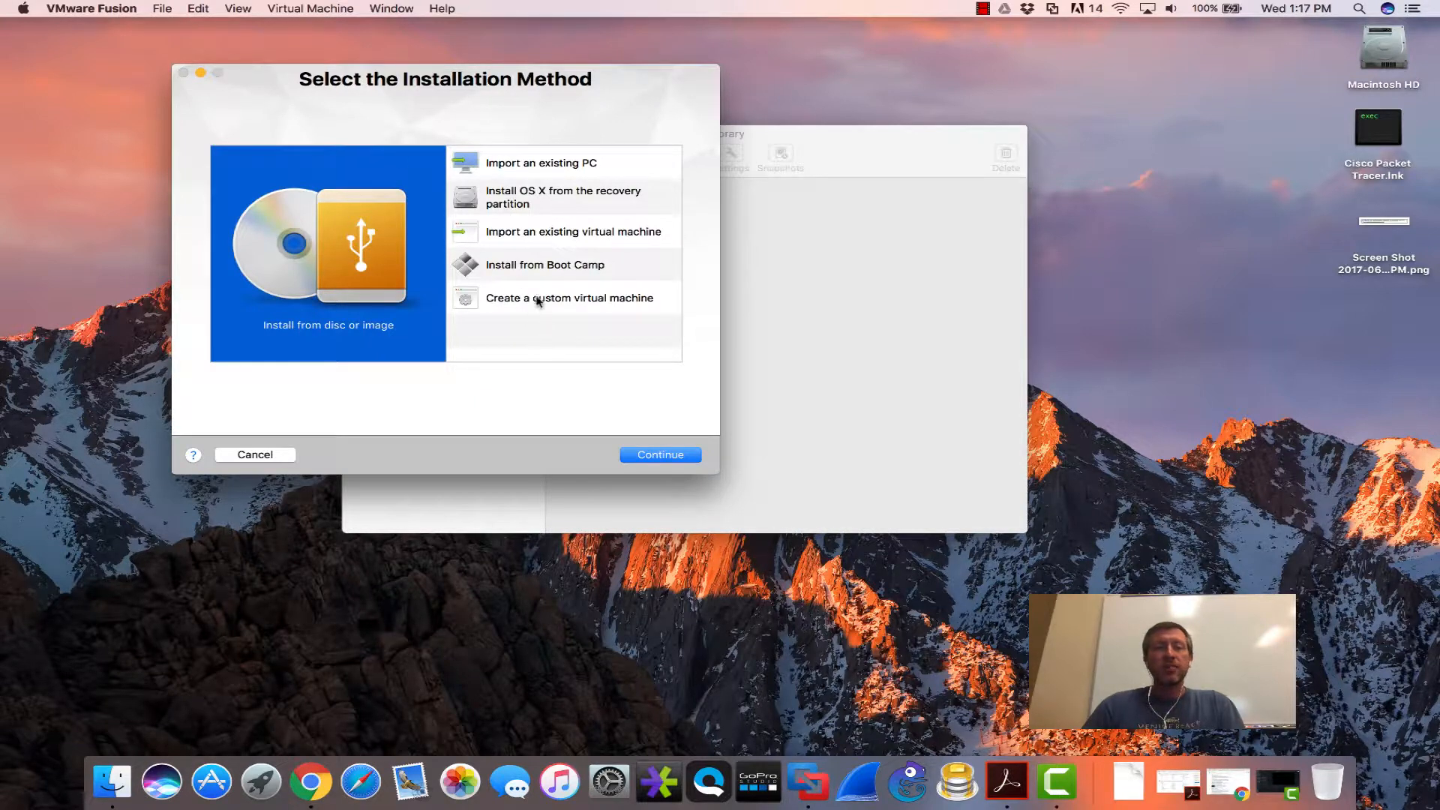
{"action": "left_click", "coordinate": [537, 300]}
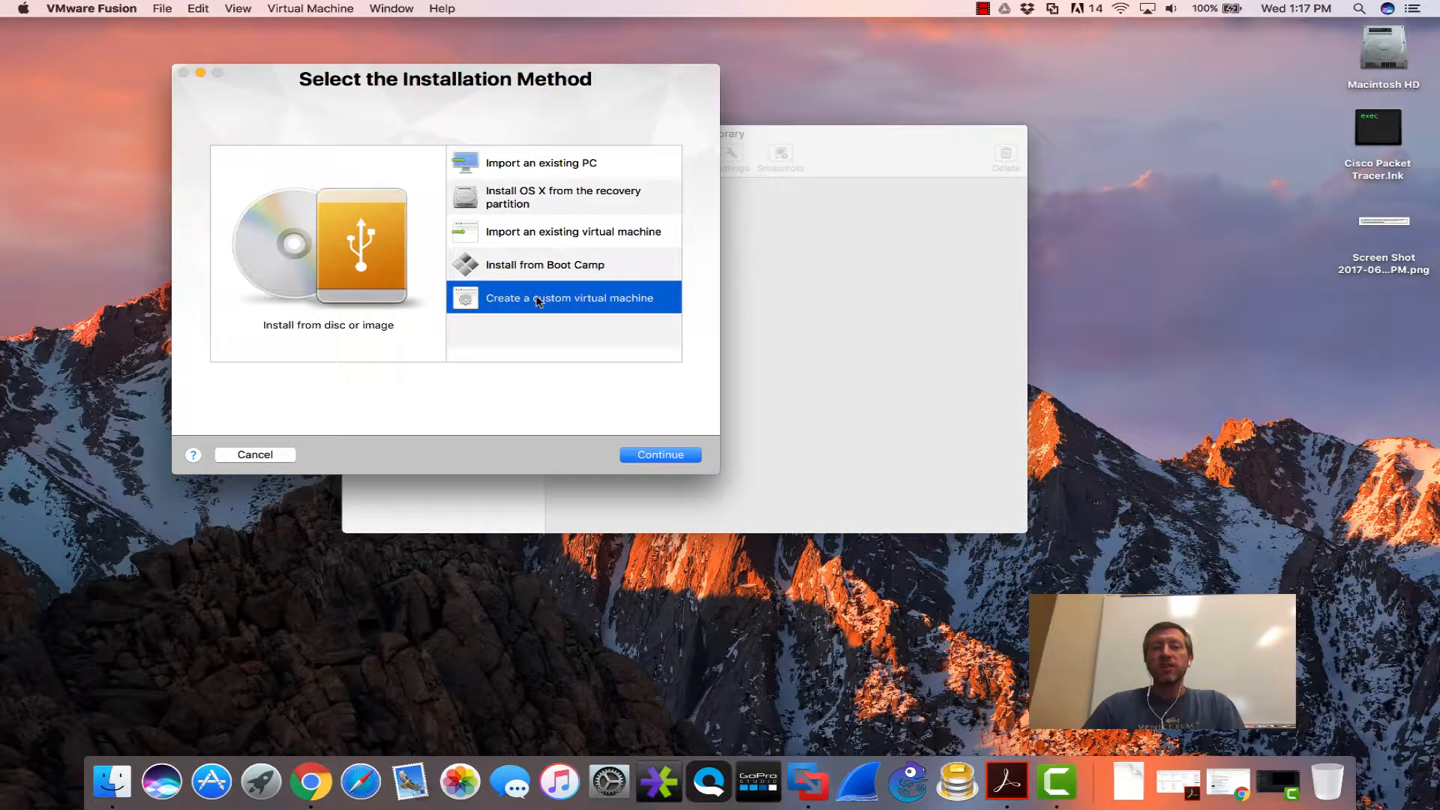
{"action": "left_click", "coordinate": [649, 456]}
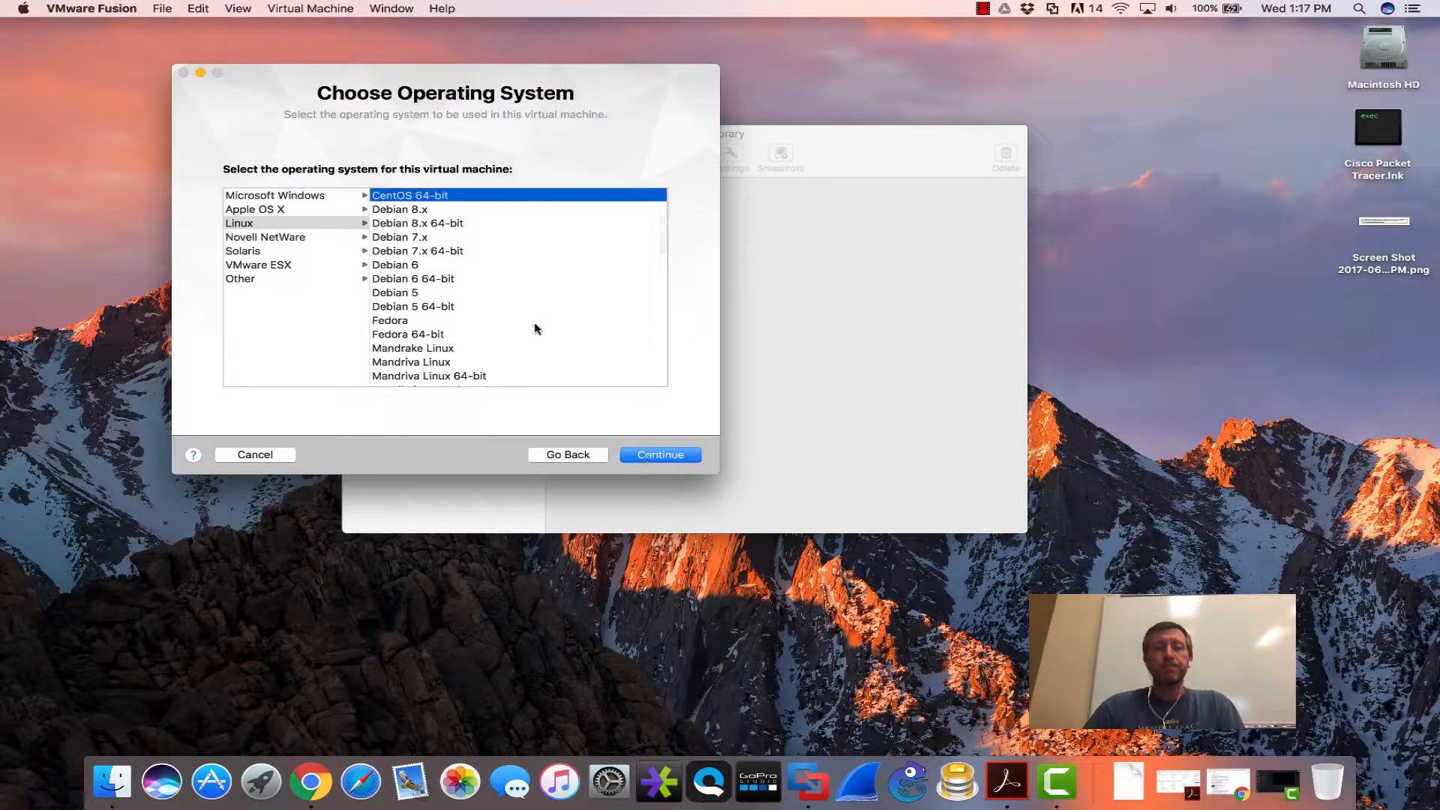
- Choose Linux > CentOS 64-bit as the guest operating system
{"action": "left_click", "coordinate": [279, 225]}
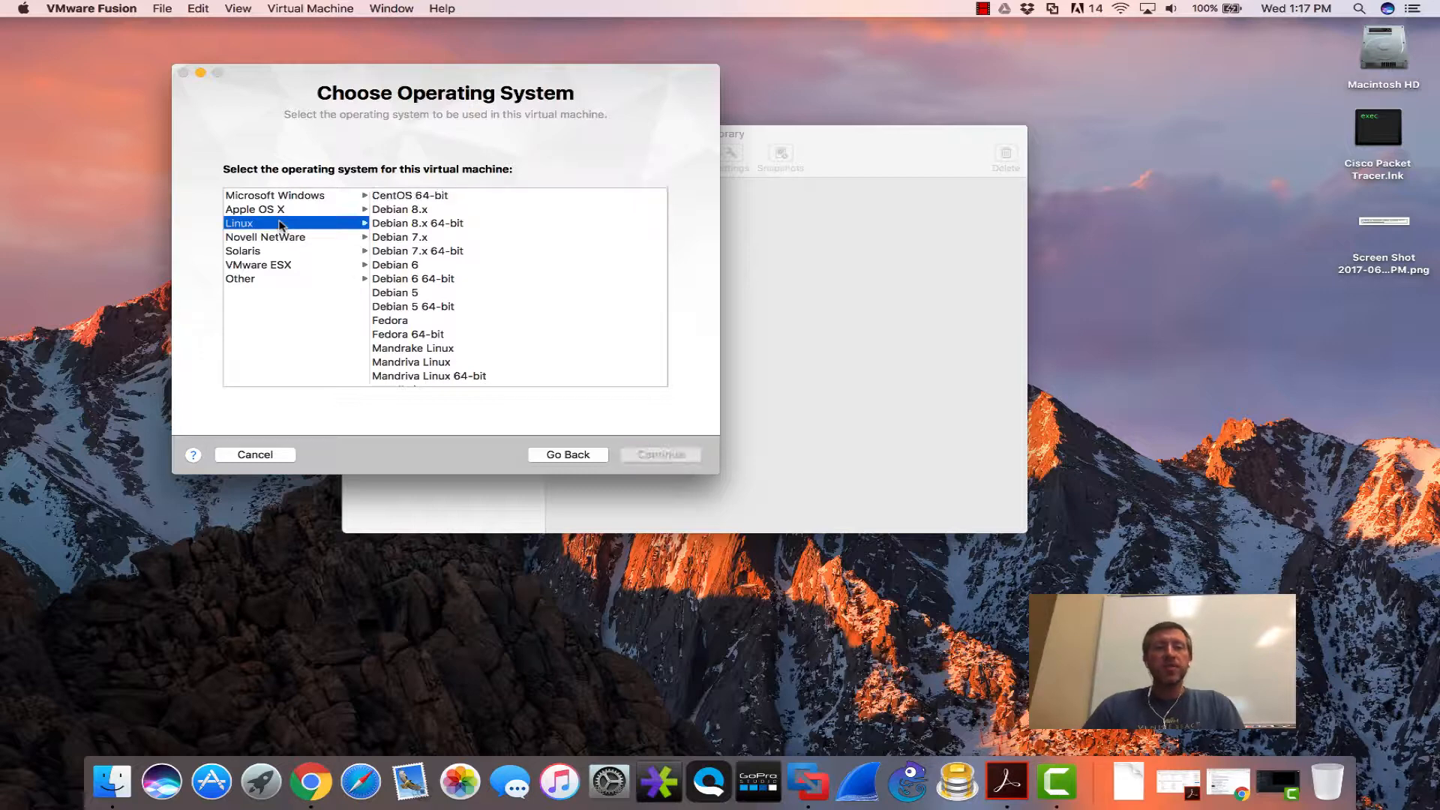
{"action": "left_click", "coordinate": [416, 196]}
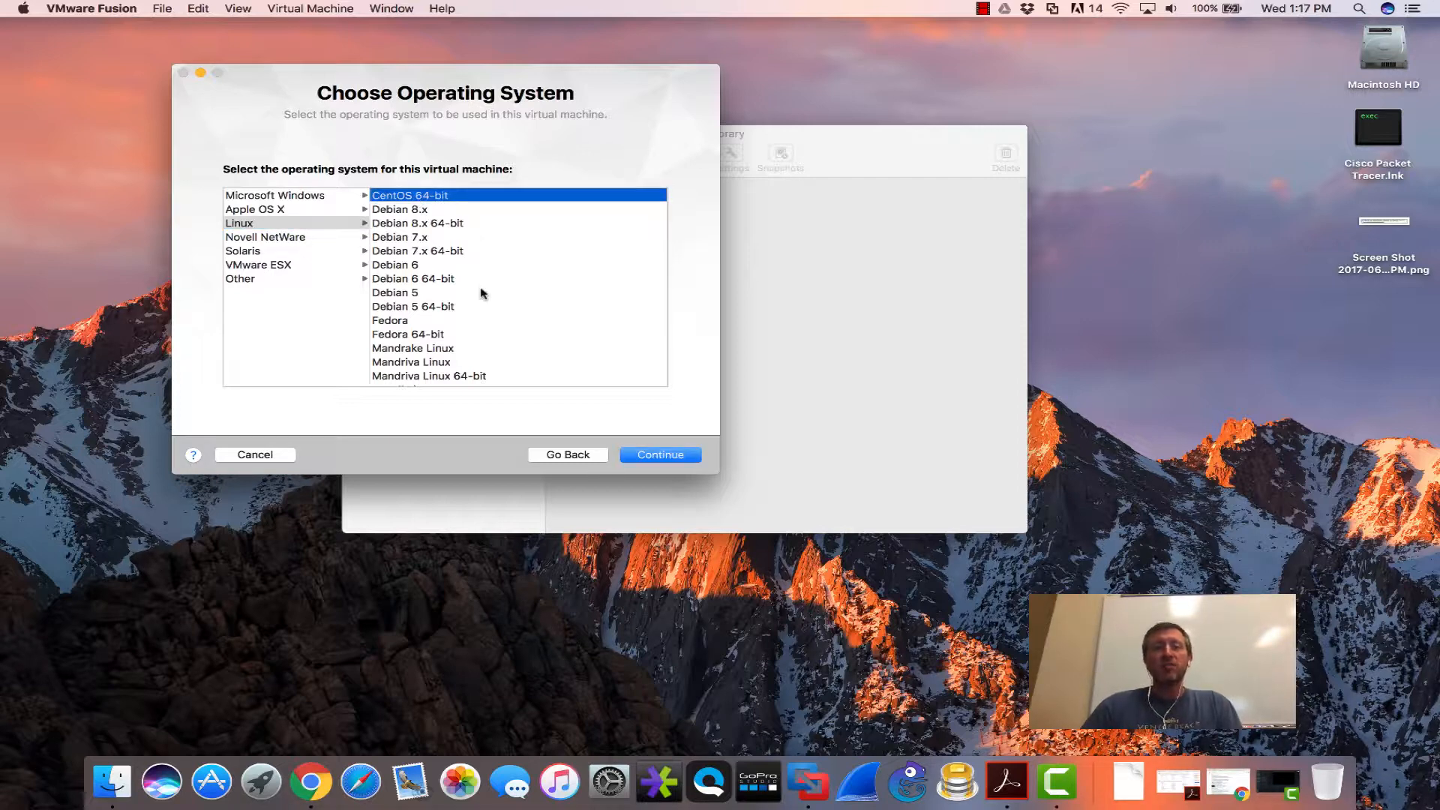
{"action": "scroll", "coordinate": [482, 292], "scroll_direction": "down", "scroll_amount": 5}
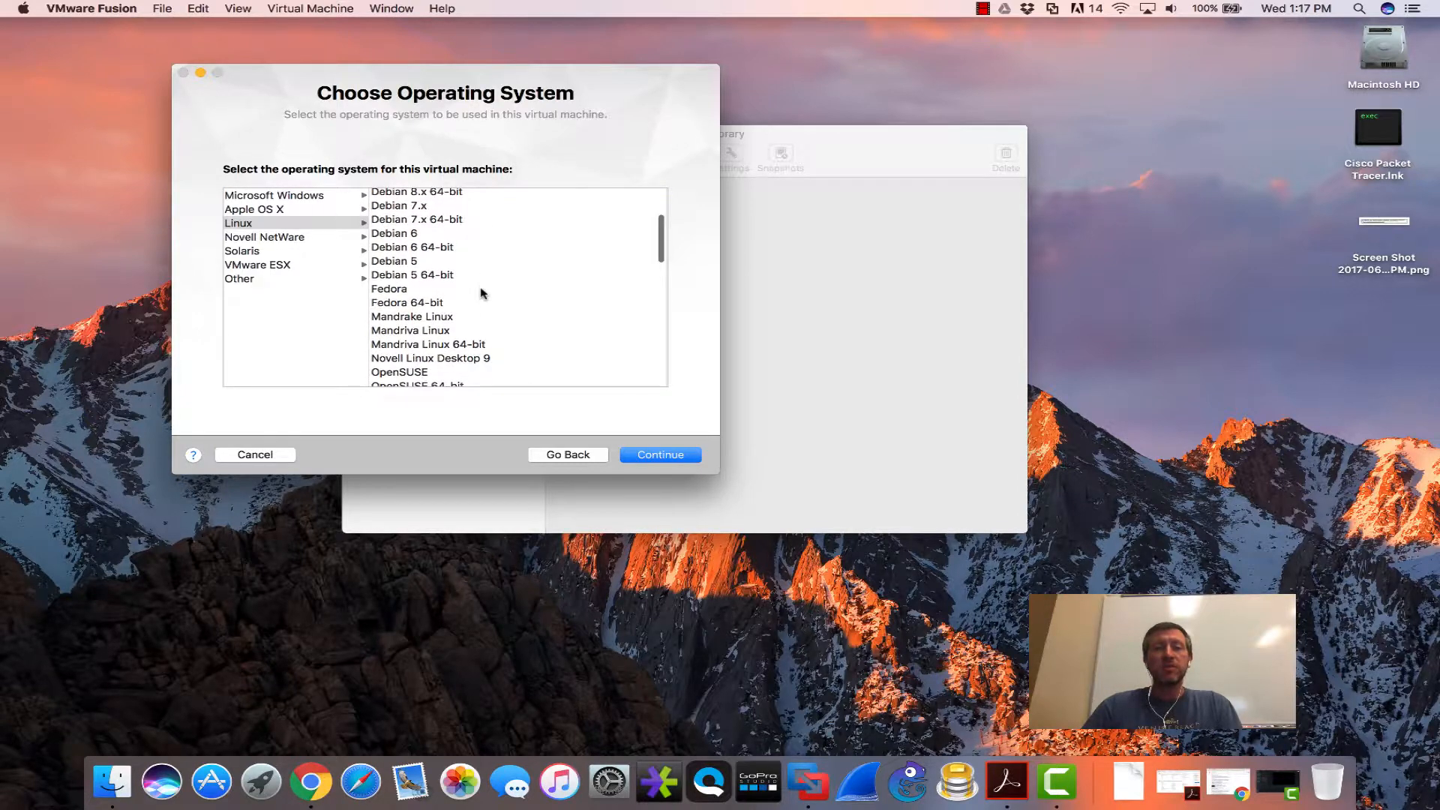
{"action": "scroll", "coordinate": [483, 292], "scroll_direction": "down", "scroll_amount": 6}
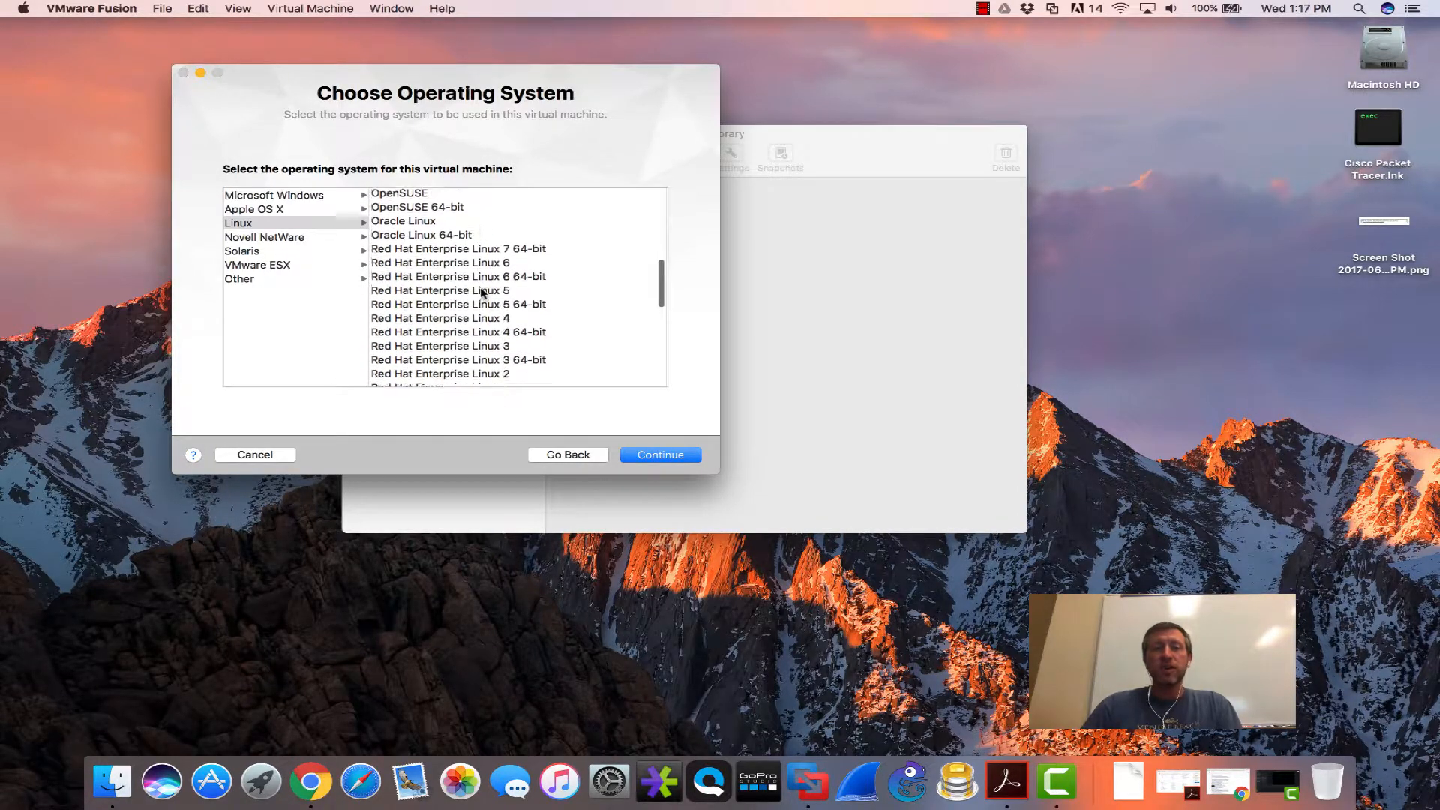
{"action": "scroll", "coordinate": [483, 292], "scroll_direction": "down", "scroll_amount": 8}
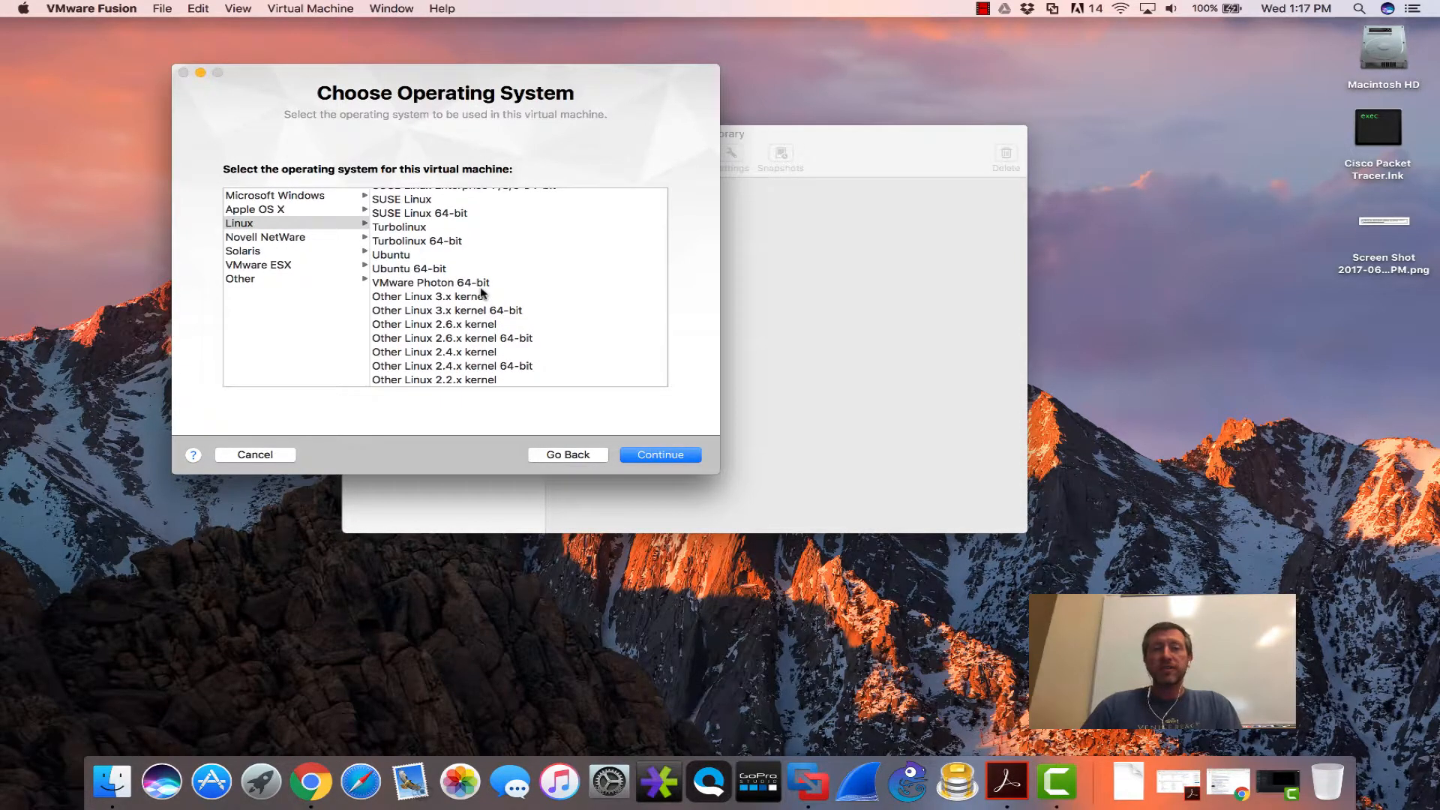
{"action": "scroll", "coordinate": [482, 293], "scroll_direction": "up", "scroll_amount": 15}
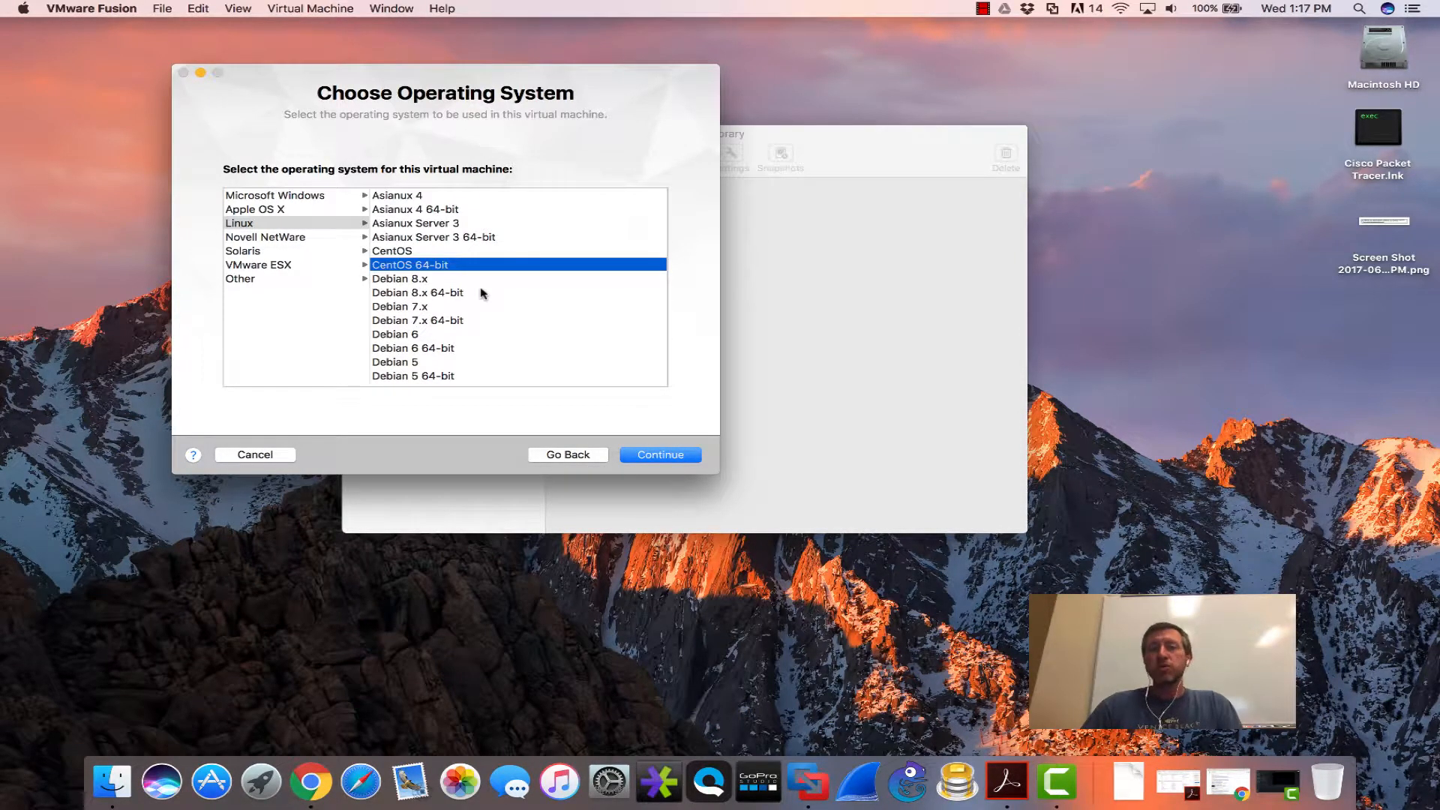
{"action": "scroll", "coordinate": [483, 293], "scroll_direction": "down", "scroll_amount": 10}
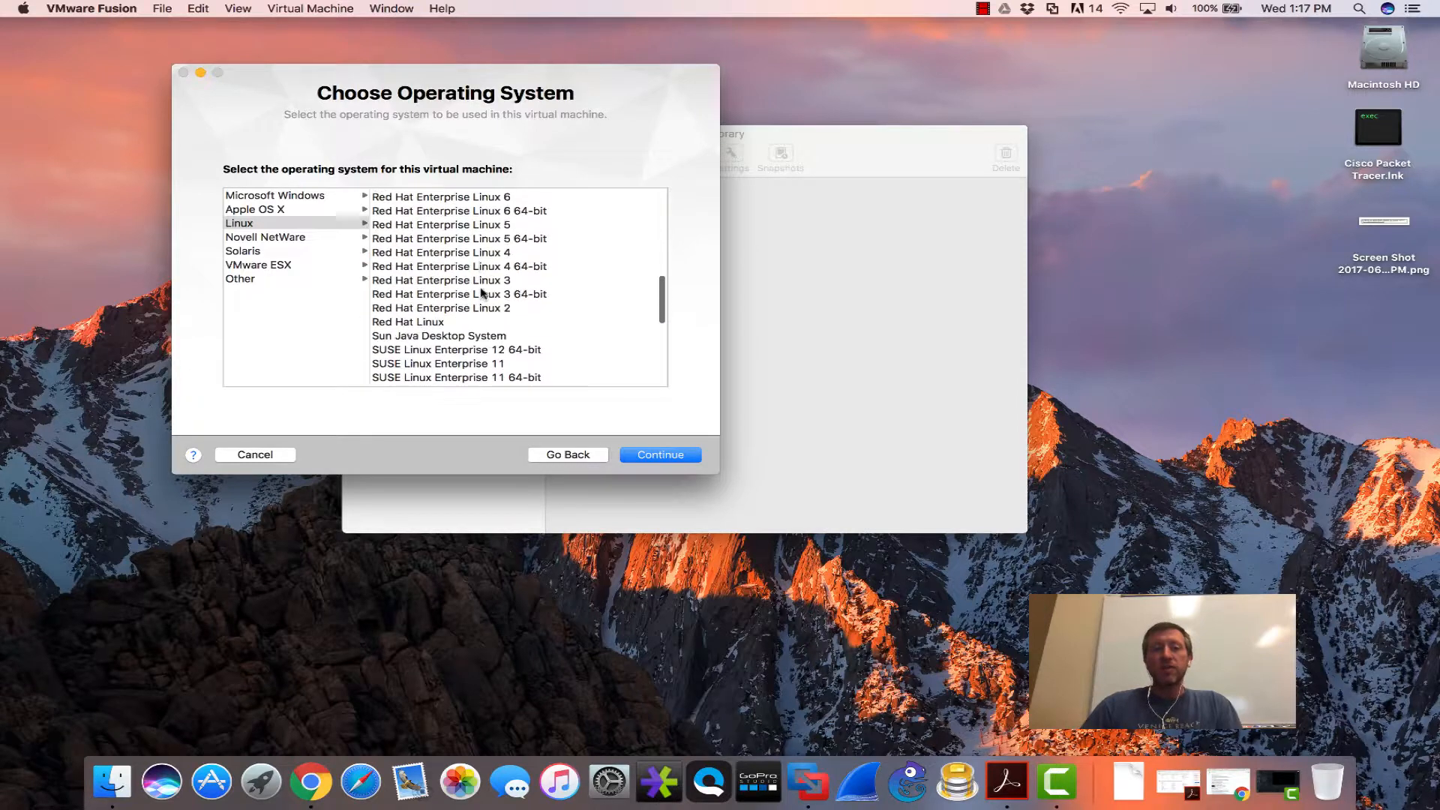
{"action": "scroll", "coordinate": [482, 293], "scroll_direction": "up", "scroll_amount": 5}
{"action": "scroll", "coordinate": [482, 293], "scroll_direction": "up", "scroll_amount": 4}
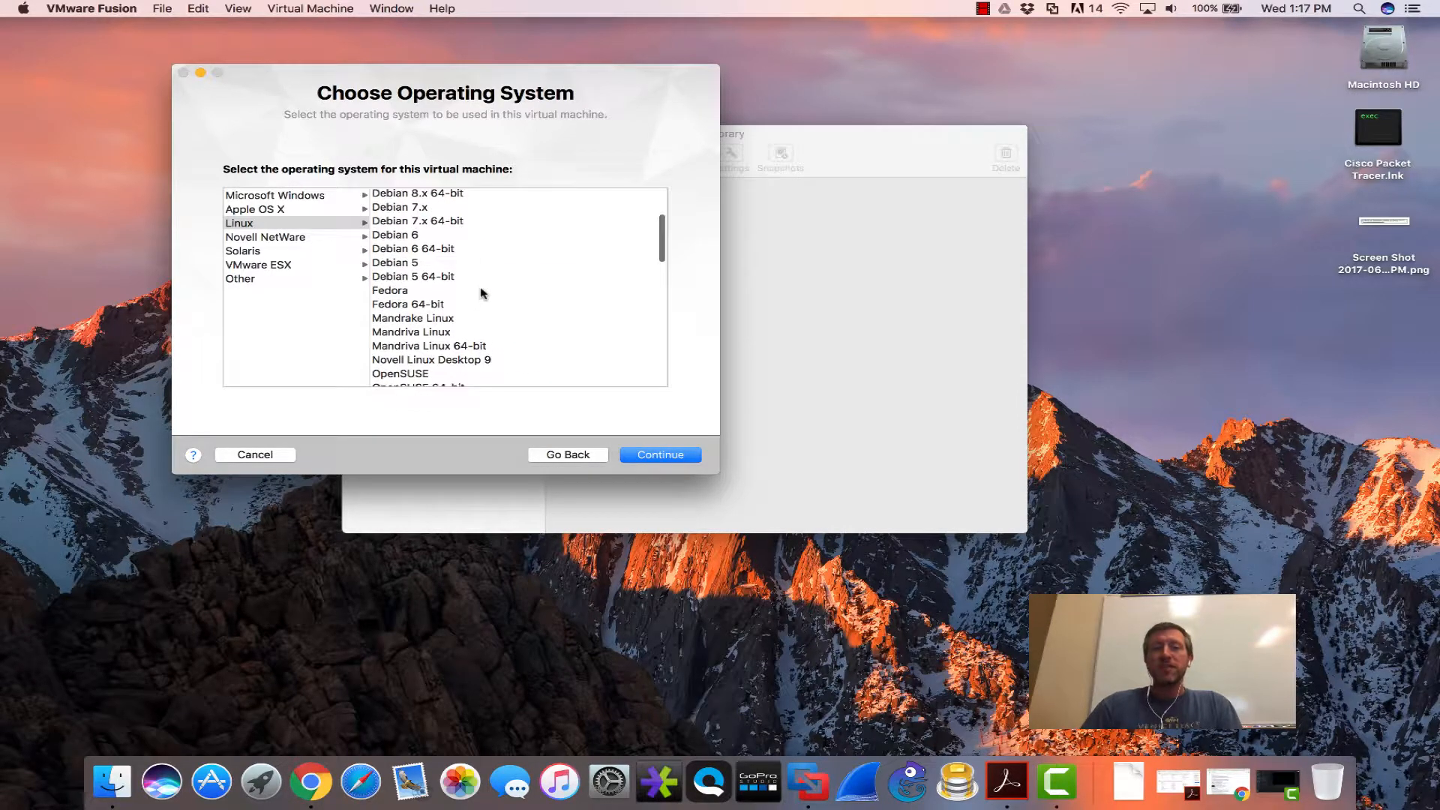
{"action": "left_click", "coordinate": [643, 457]}
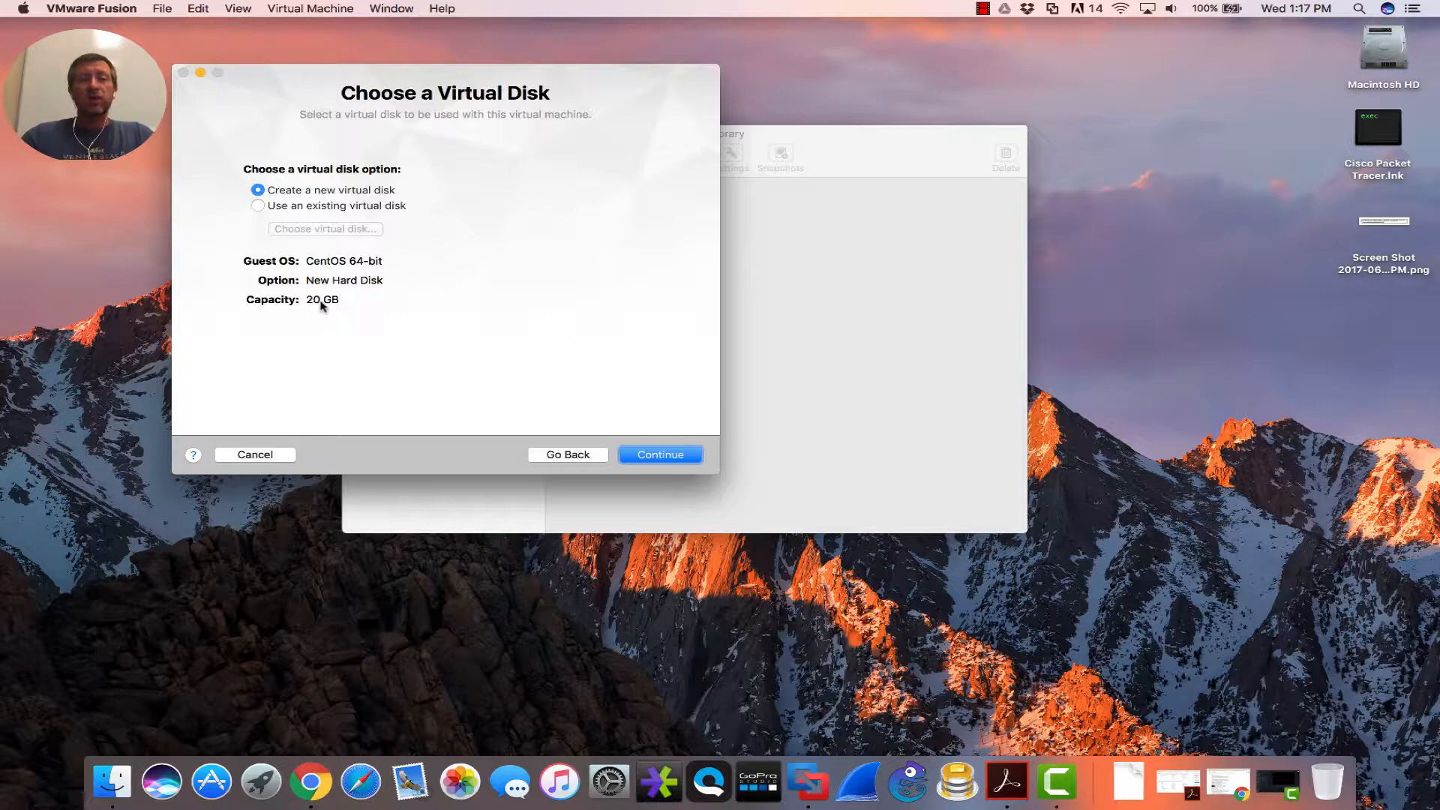
- Keep the new 20 GB disk and save the machine as 'CentOS-2' with settings open for customizing
{"action": "left_click", "coordinate": [656, 455]}
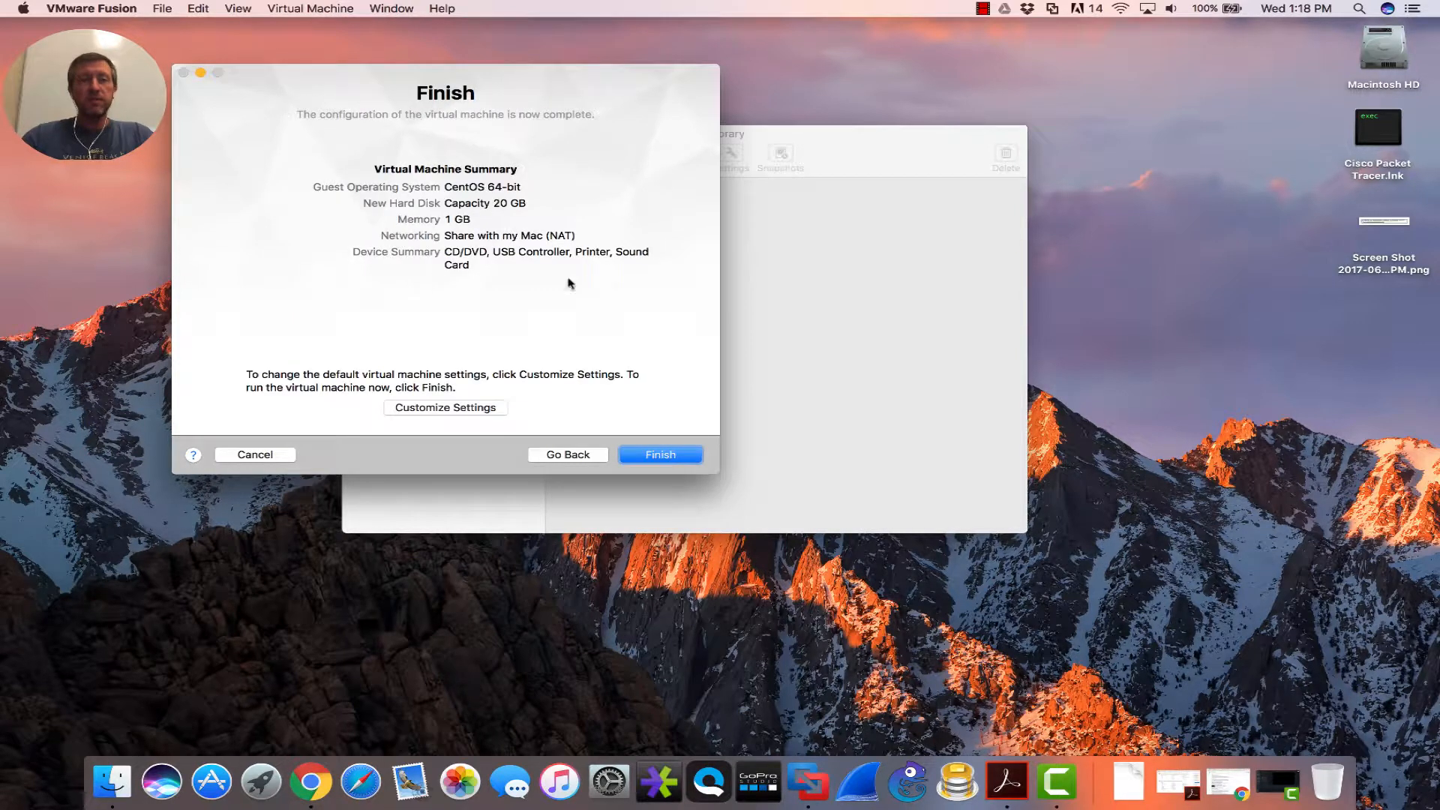
{"action": "left_click", "coordinate": [461, 409]}
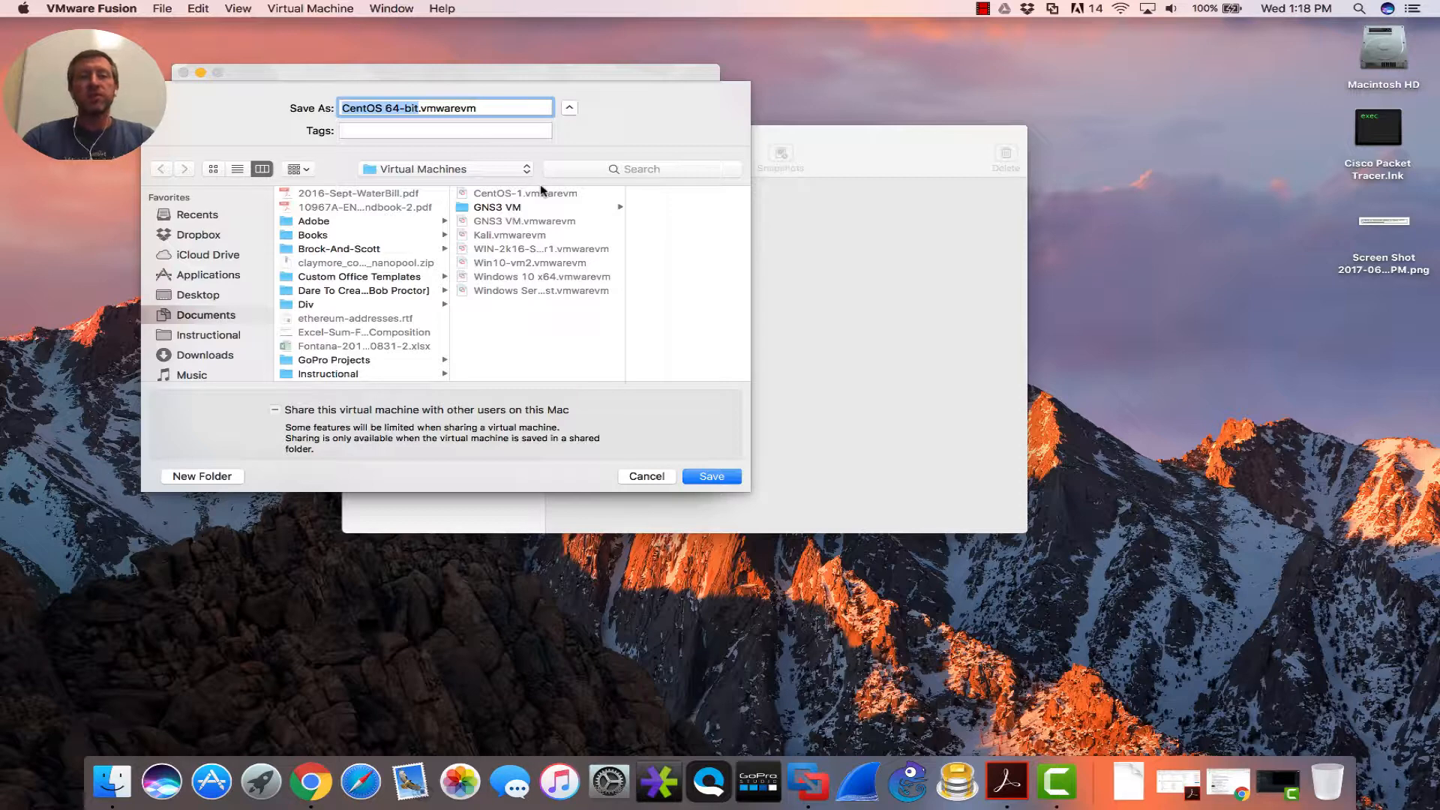
{"action": "key", "text": "BackSpace"}
{"action": "type", "text": "CentOS"}
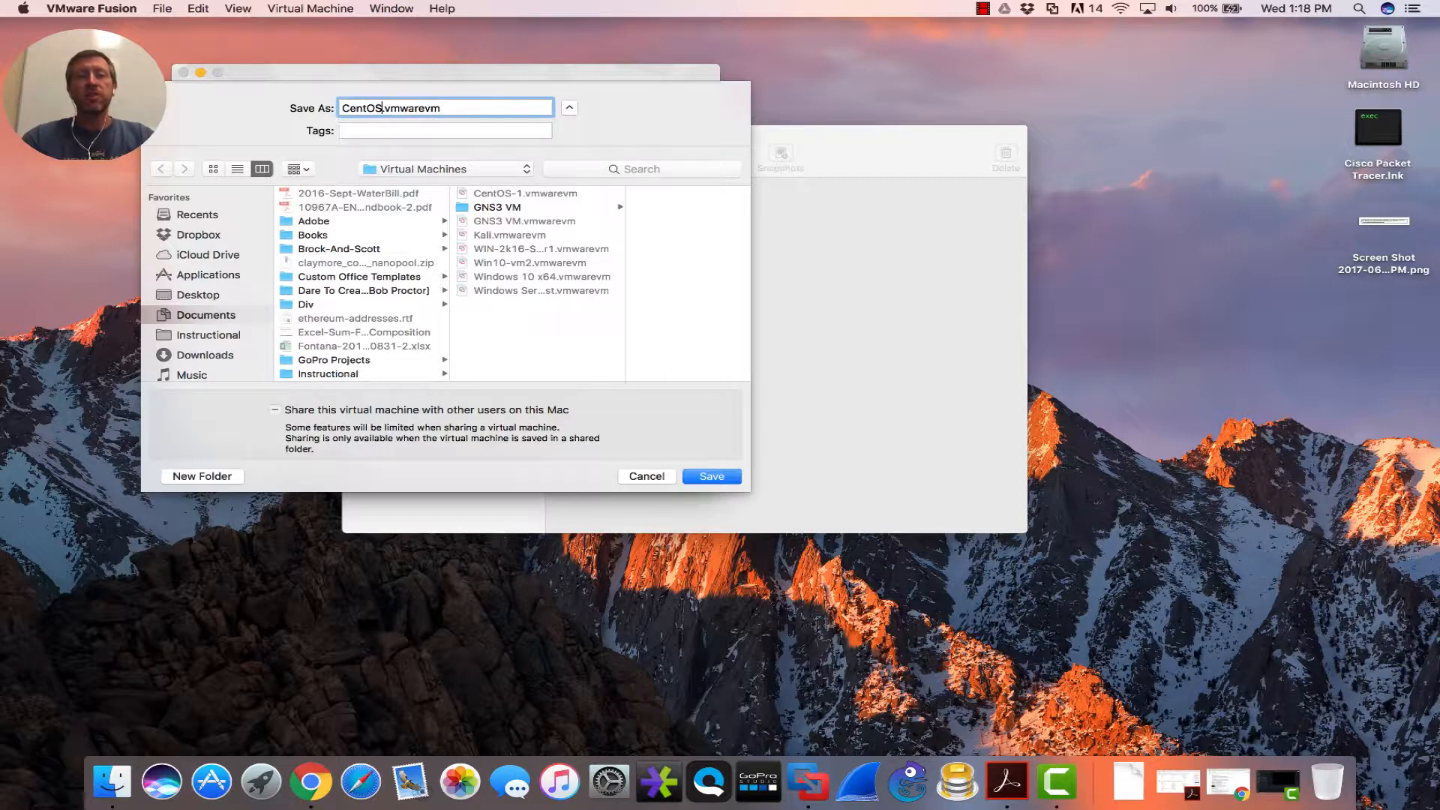
{"action": "type", "text": "-2"}
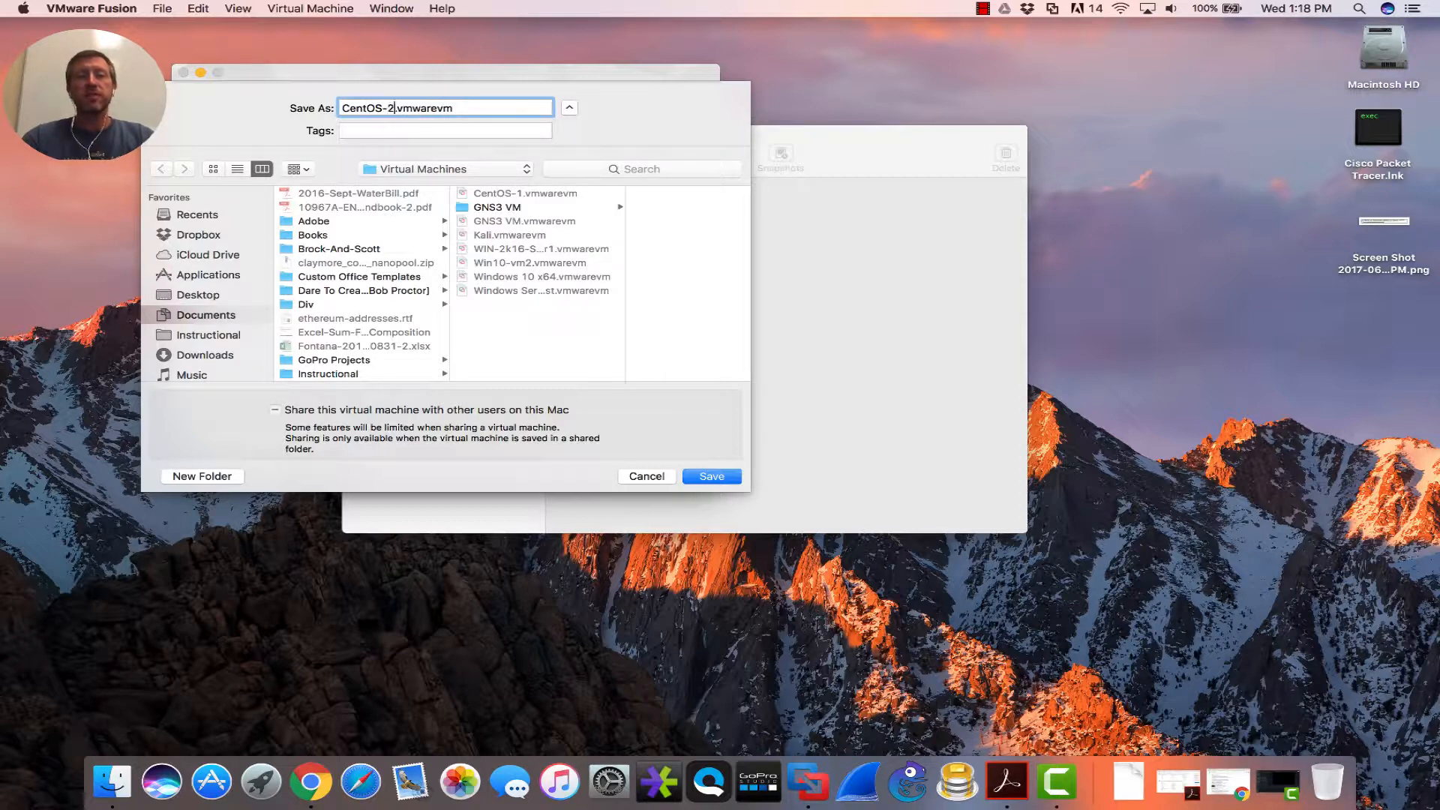
{"action": "left_click", "coordinate": [711, 478]}
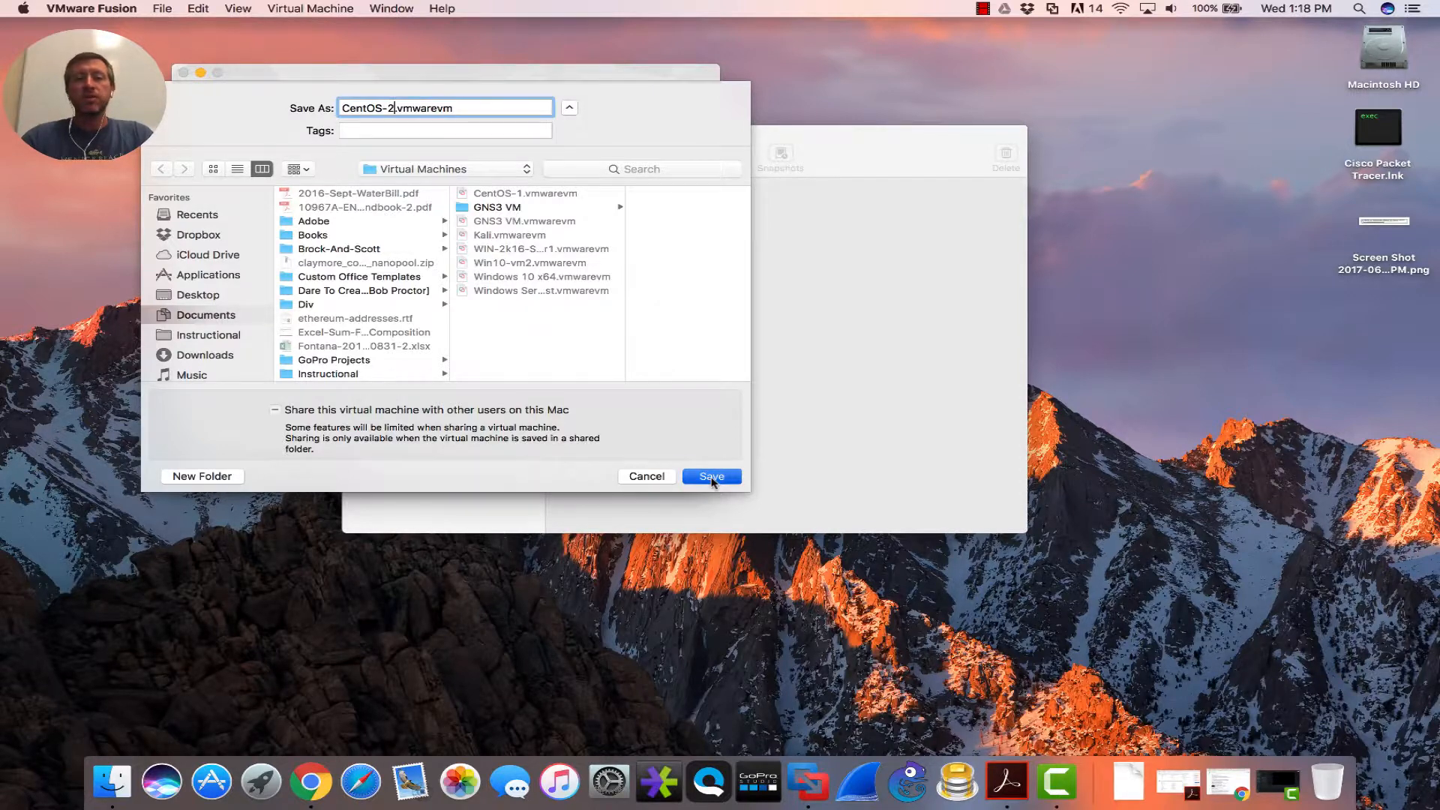
{"action": "left_click", "coordinate": [713, 479]}
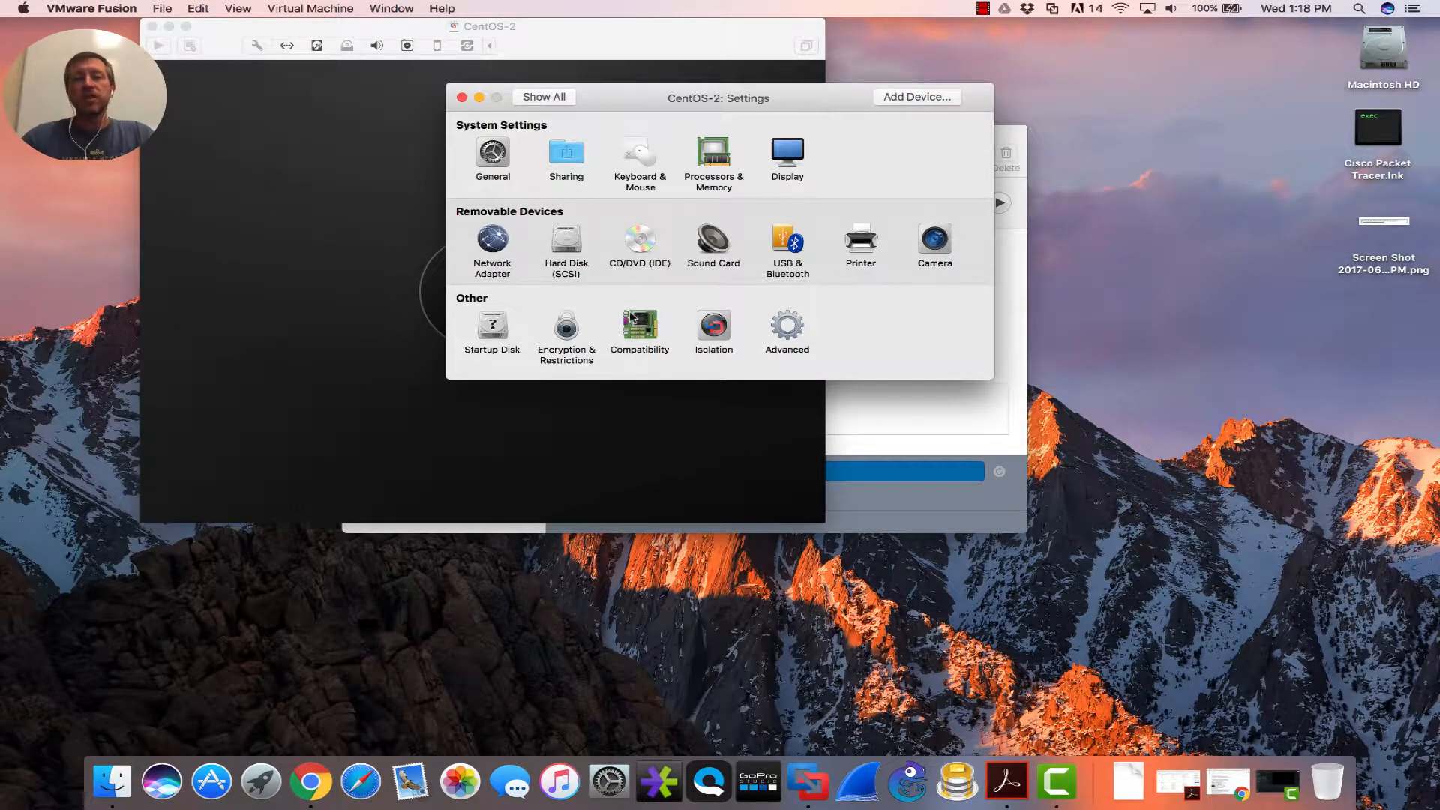
- Review the Processors & Memory and Sharing settings of CentOS-2
{"action": "left_click", "coordinate": [716, 155]}
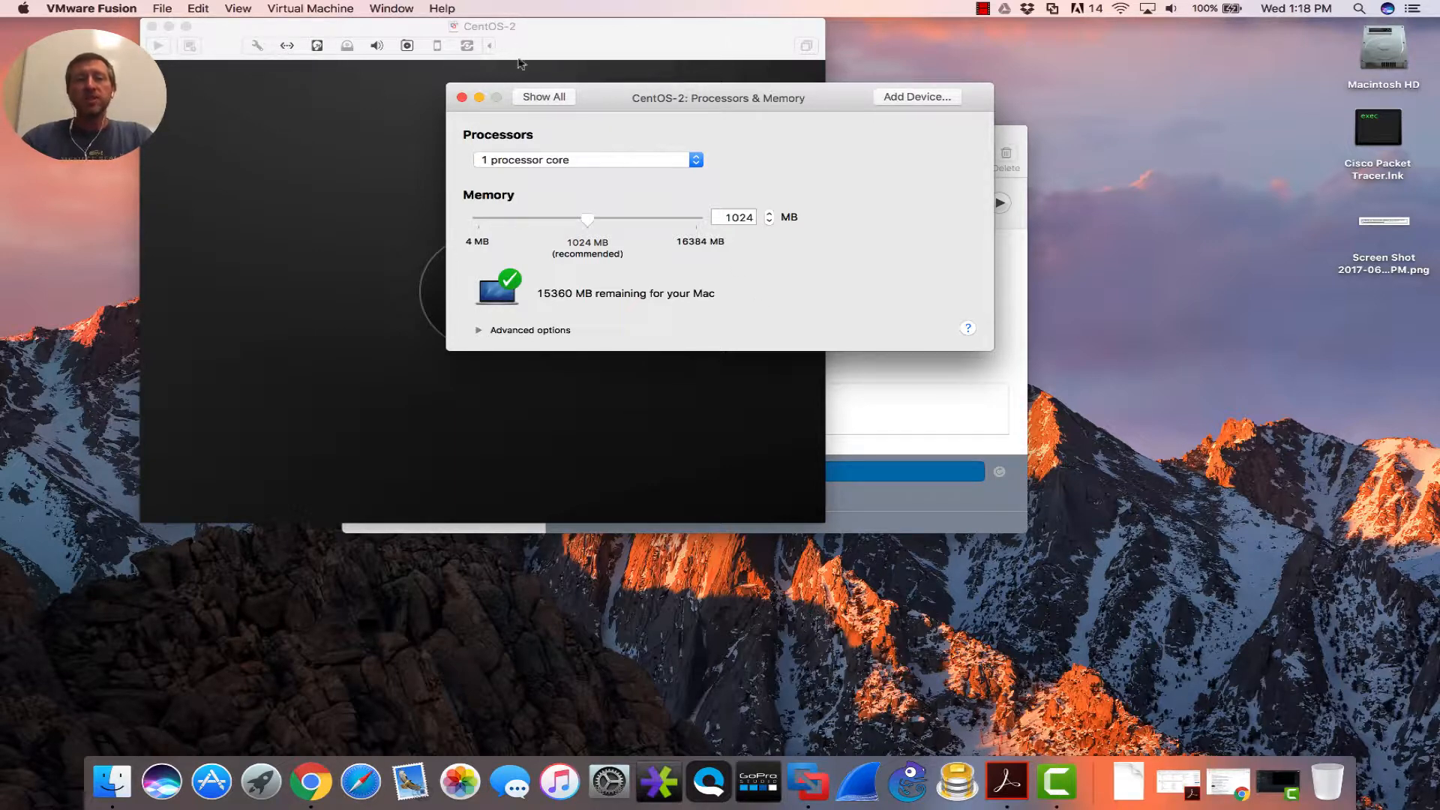
{"action": "left_click", "coordinate": [540, 98]}
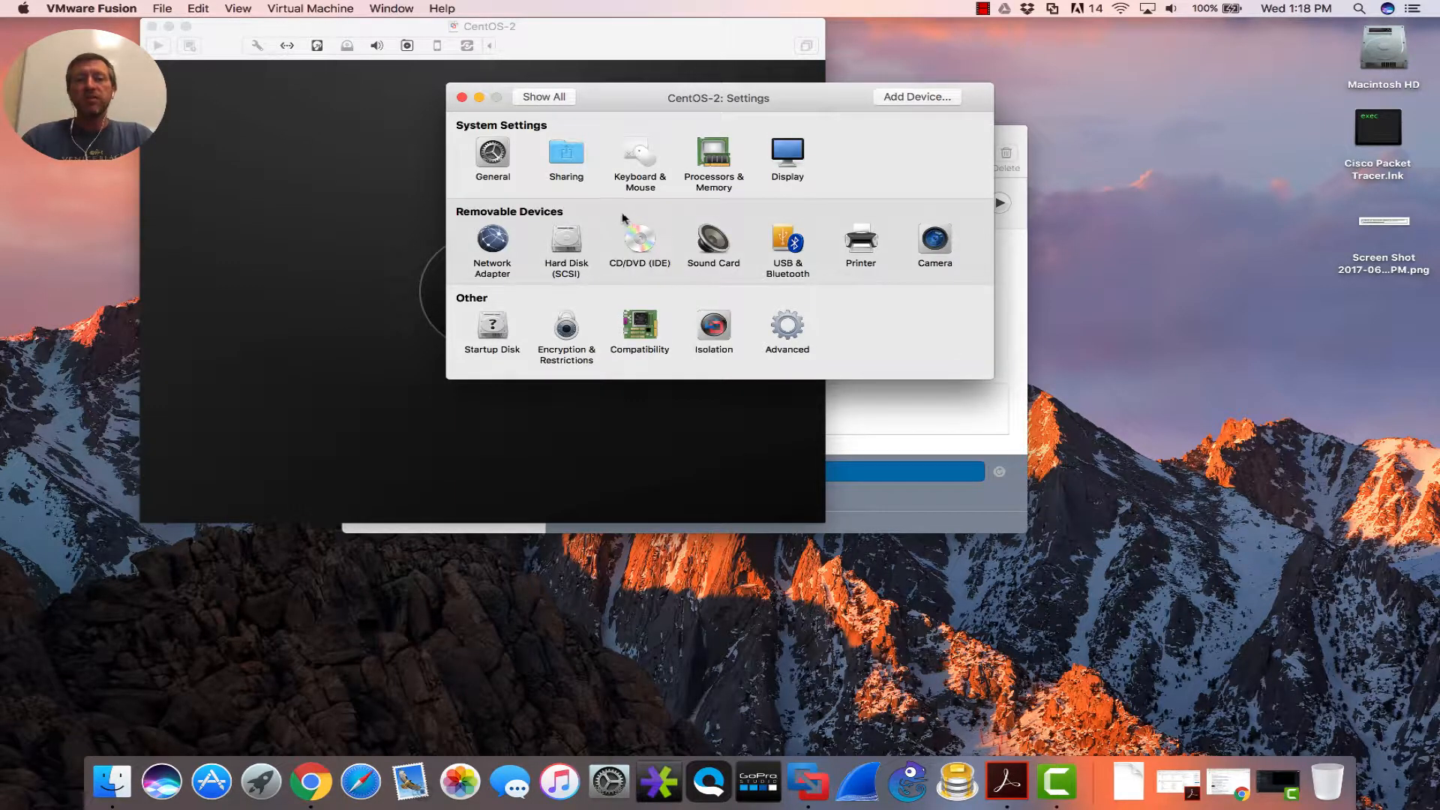
{"action": "left_click", "coordinate": [567, 155]}
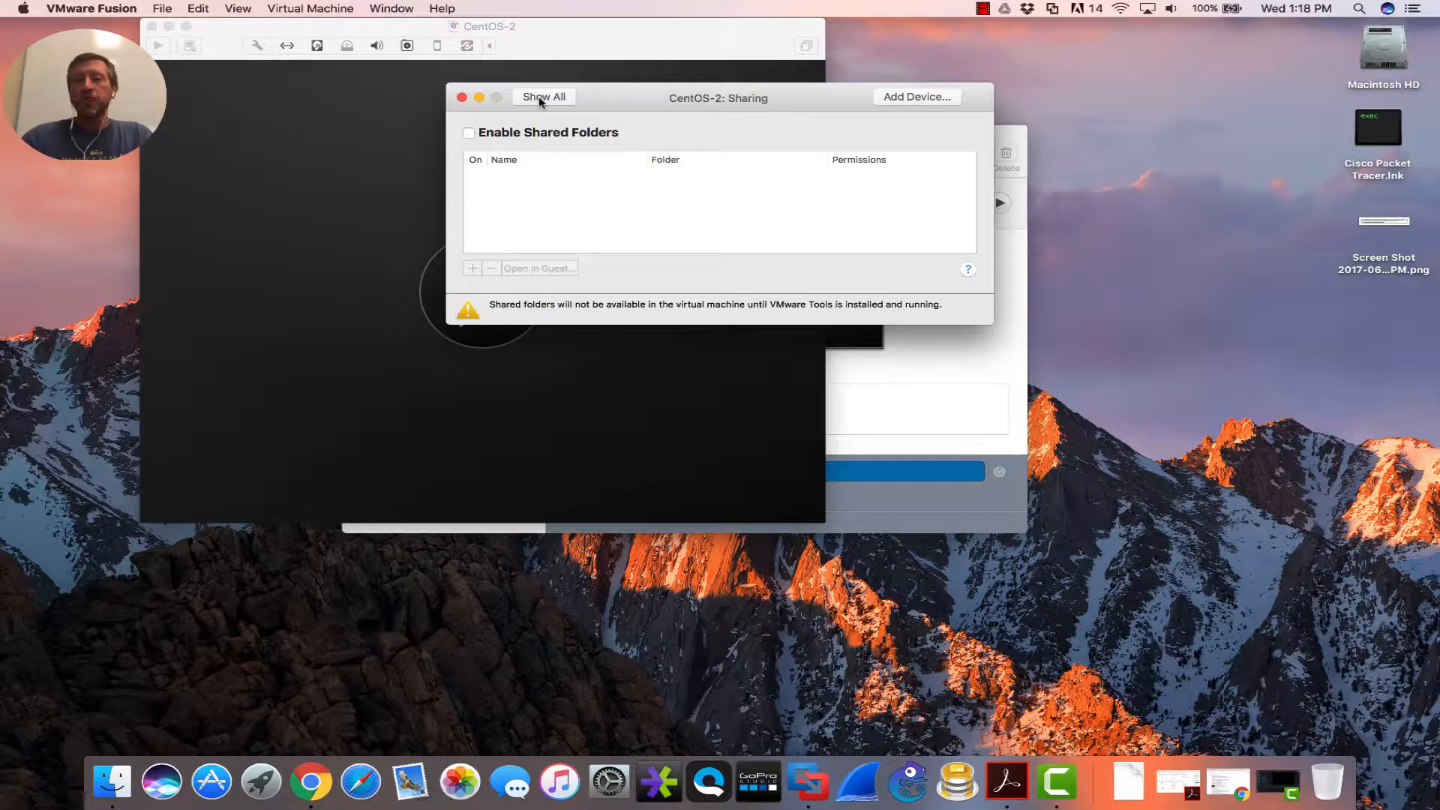
{"action": "left_click", "coordinate": [538, 97]}
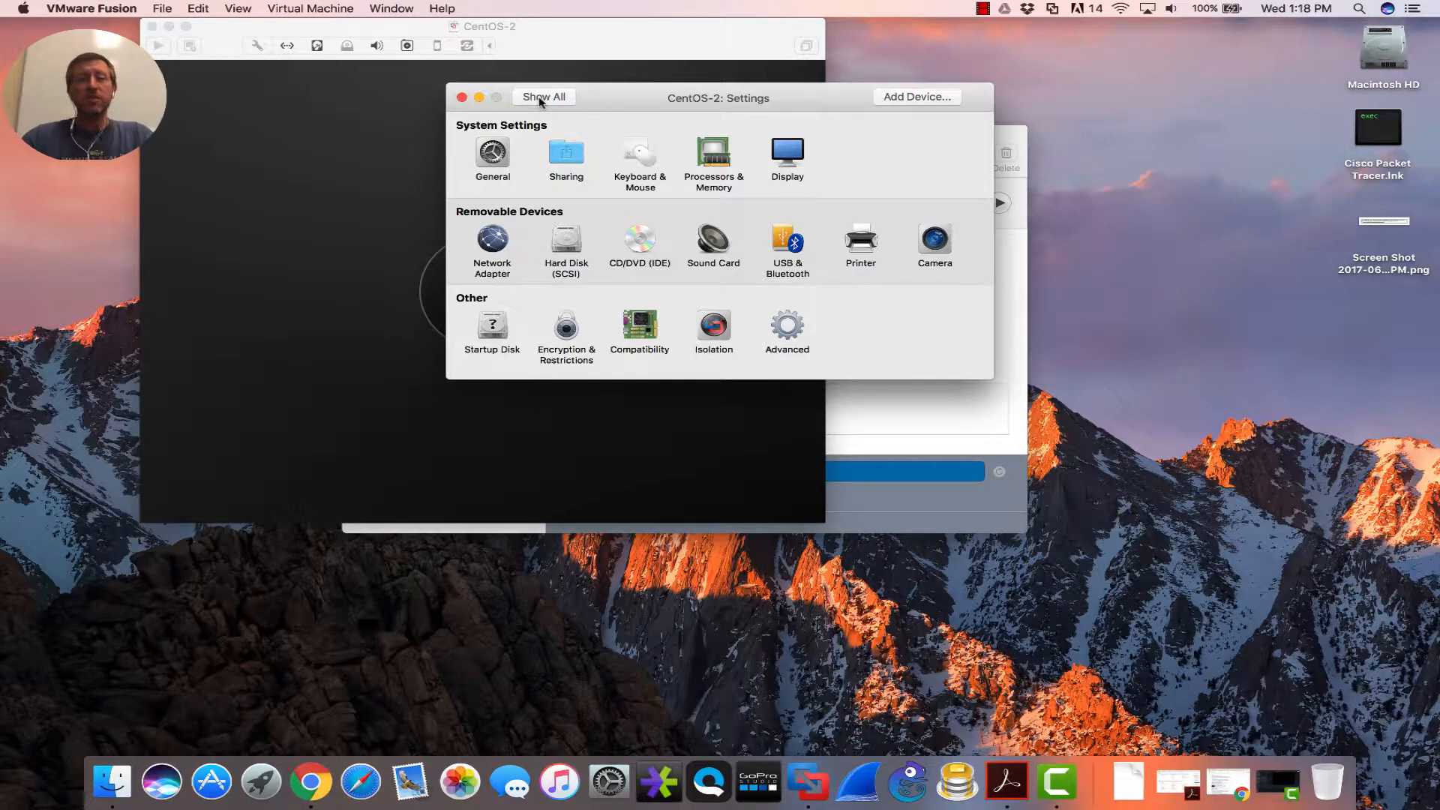
- Disable Enable Drag and Drop under Isolation, then close the settings
{"action": "left_click", "coordinate": [714, 324]}
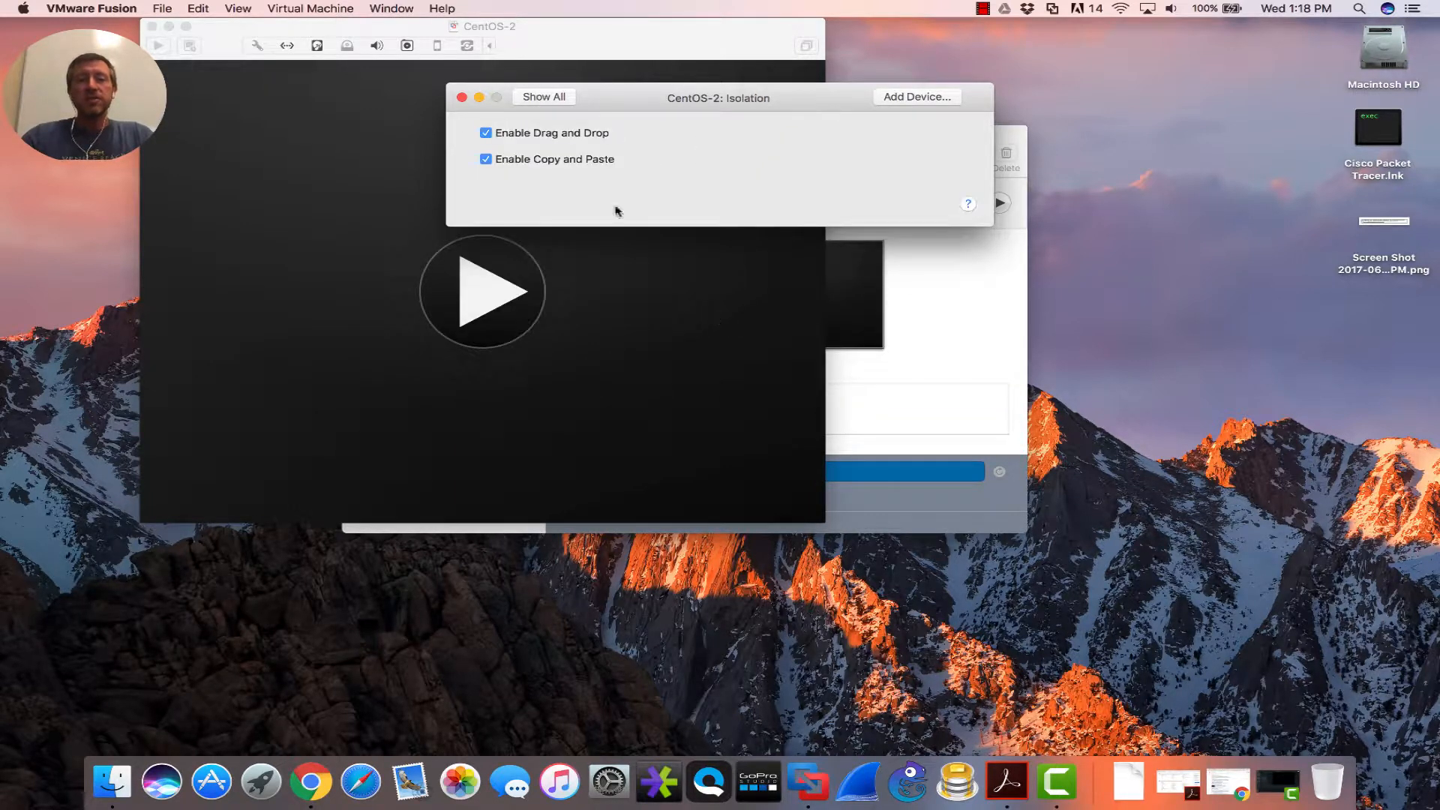
{"action": "left_click", "coordinate": [485, 133]}
{"action": "left_click", "coordinate": [537, 99]}
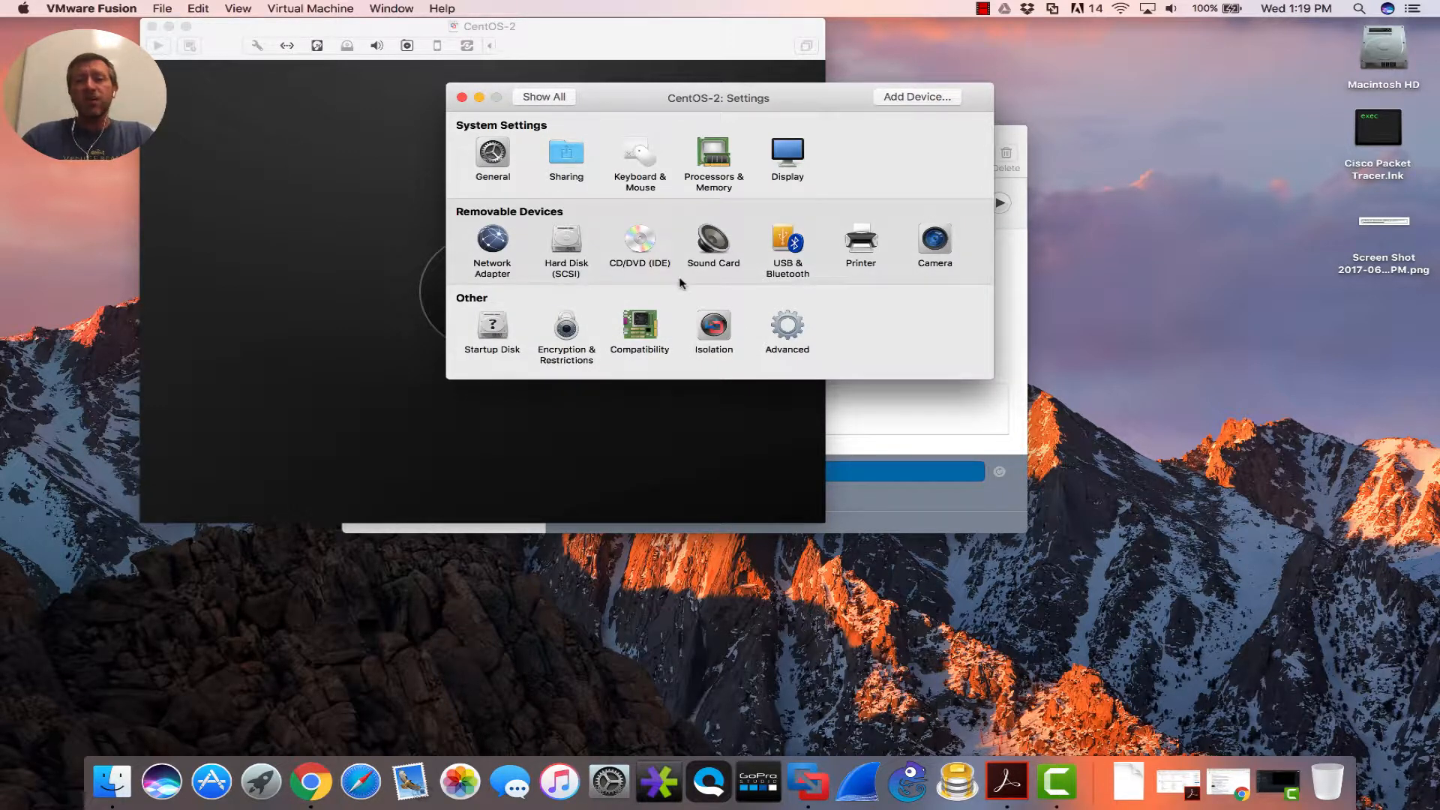
{"action": "left_click", "coordinate": [461, 98]}
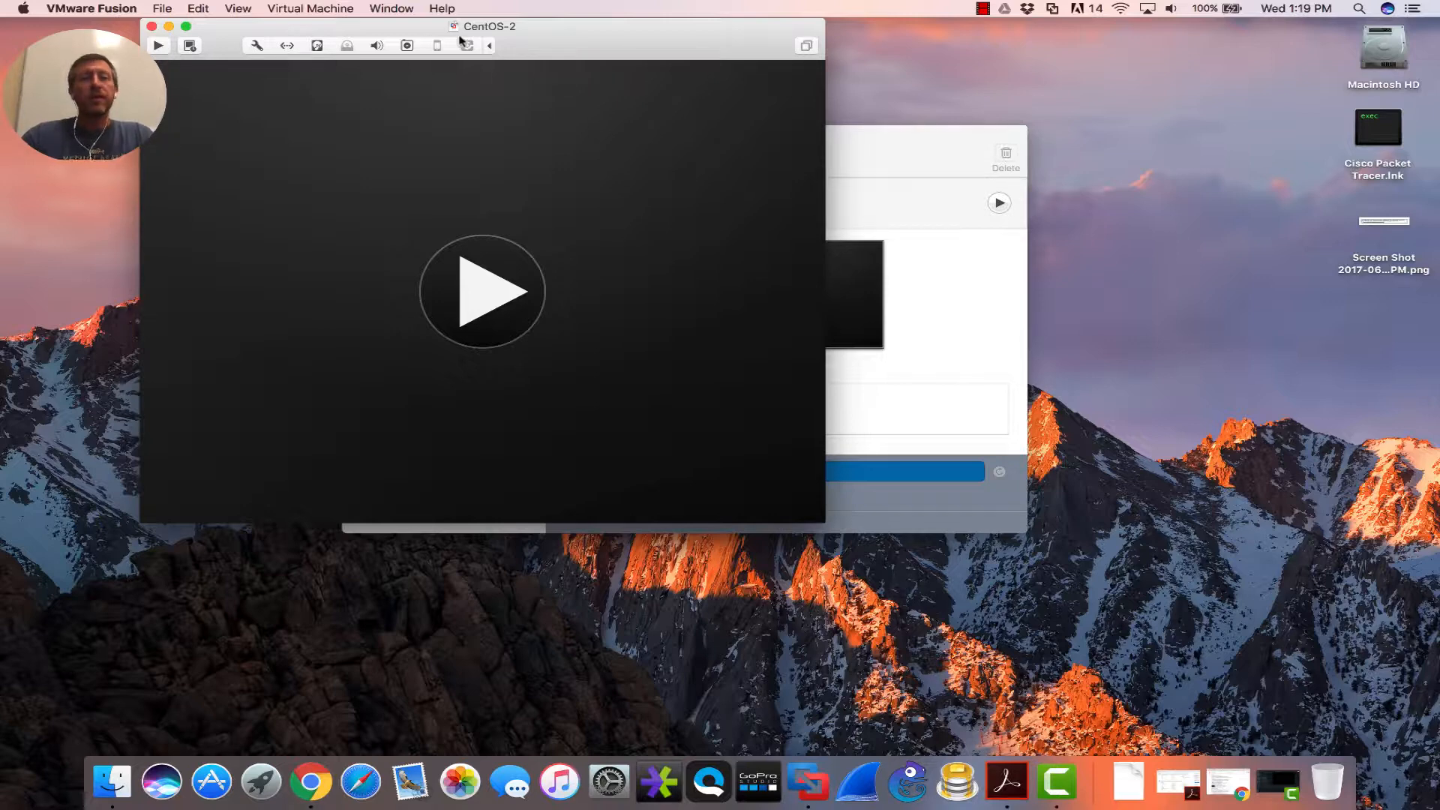
- Load CentOS-7-x86_64-DVD-1611.iso as the CentOS-2 disc image
{"action": "left_click", "coordinate": [347, 48]}
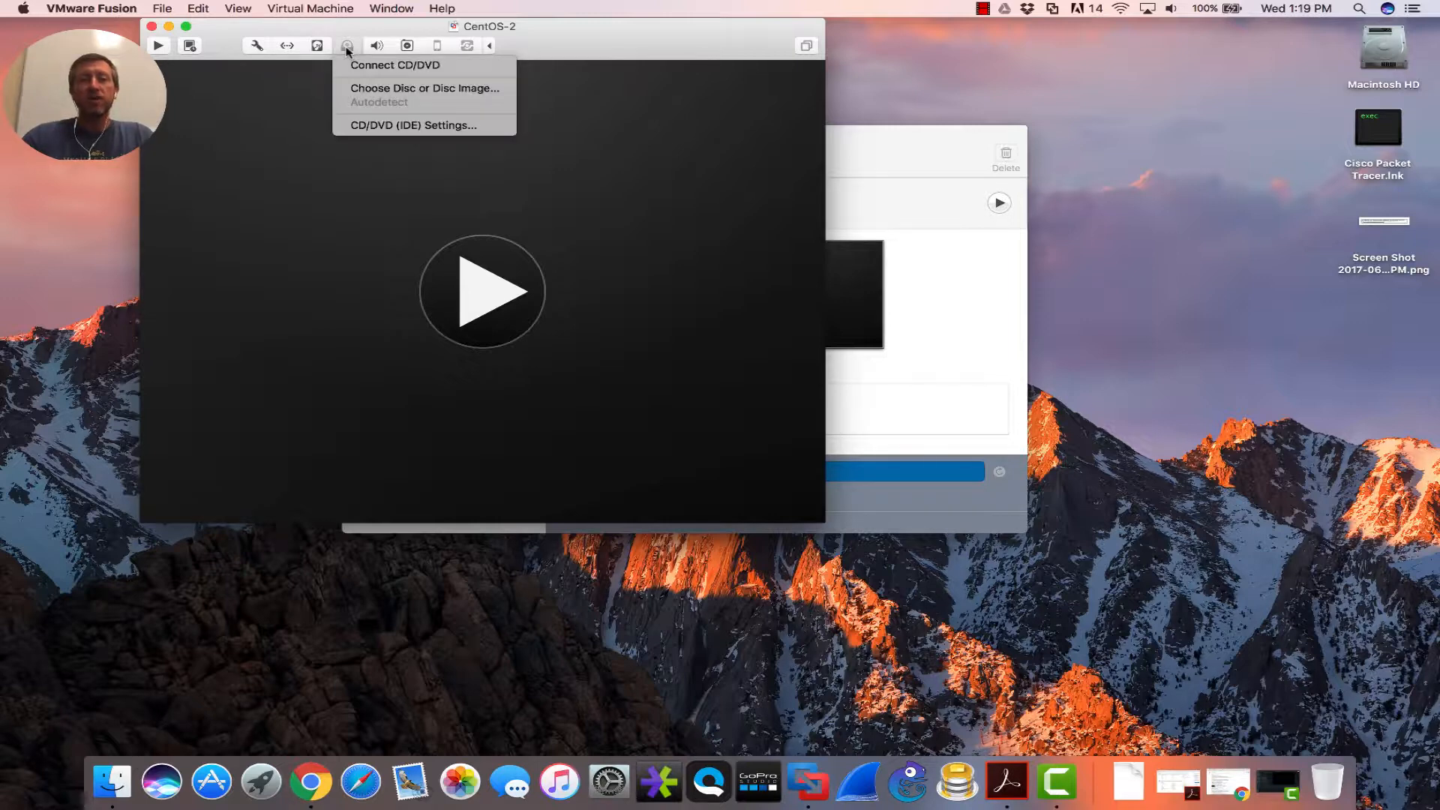
{"action": "left_click", "coordinate": [363, 89]}
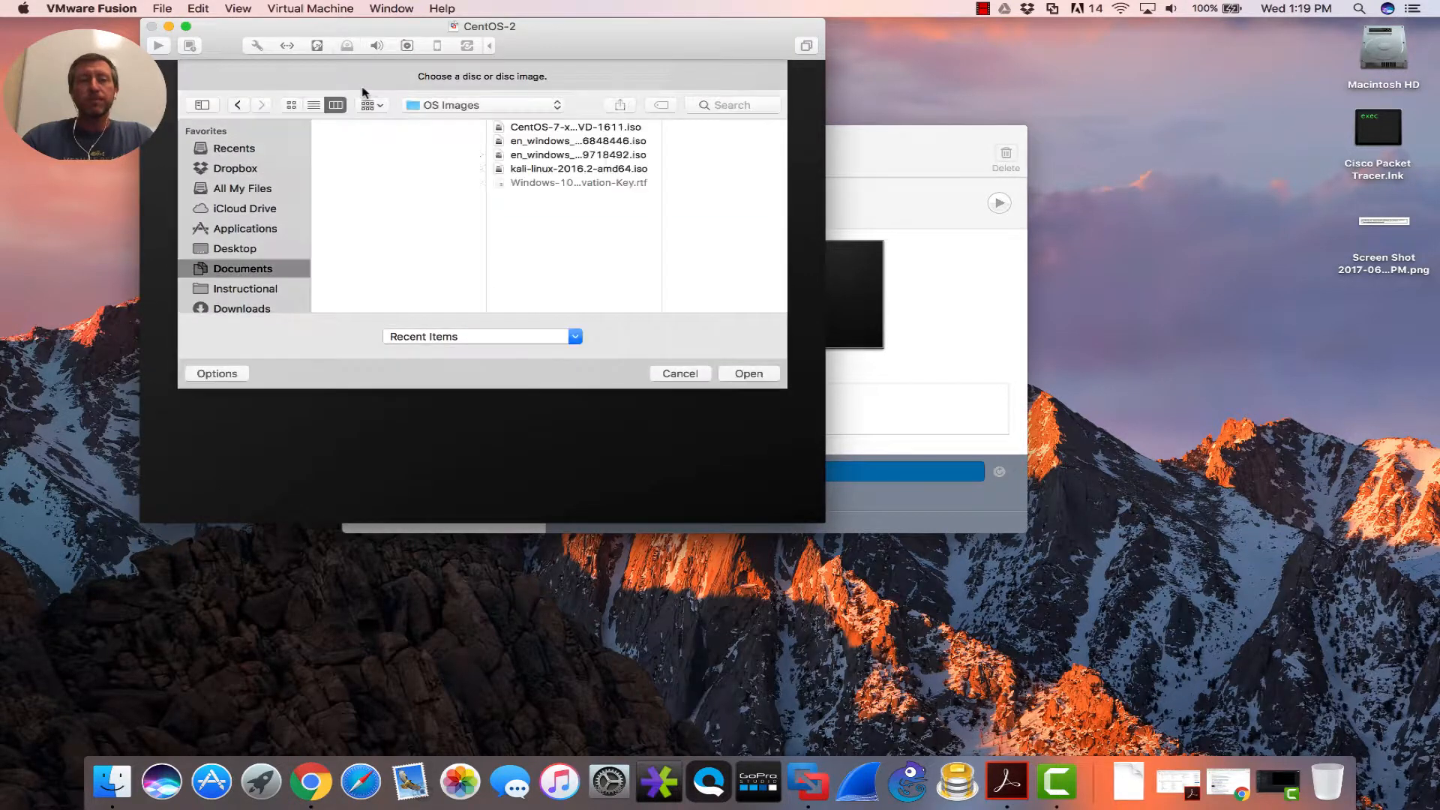
{"action": "left_click", "coordinate": [535, 130]}
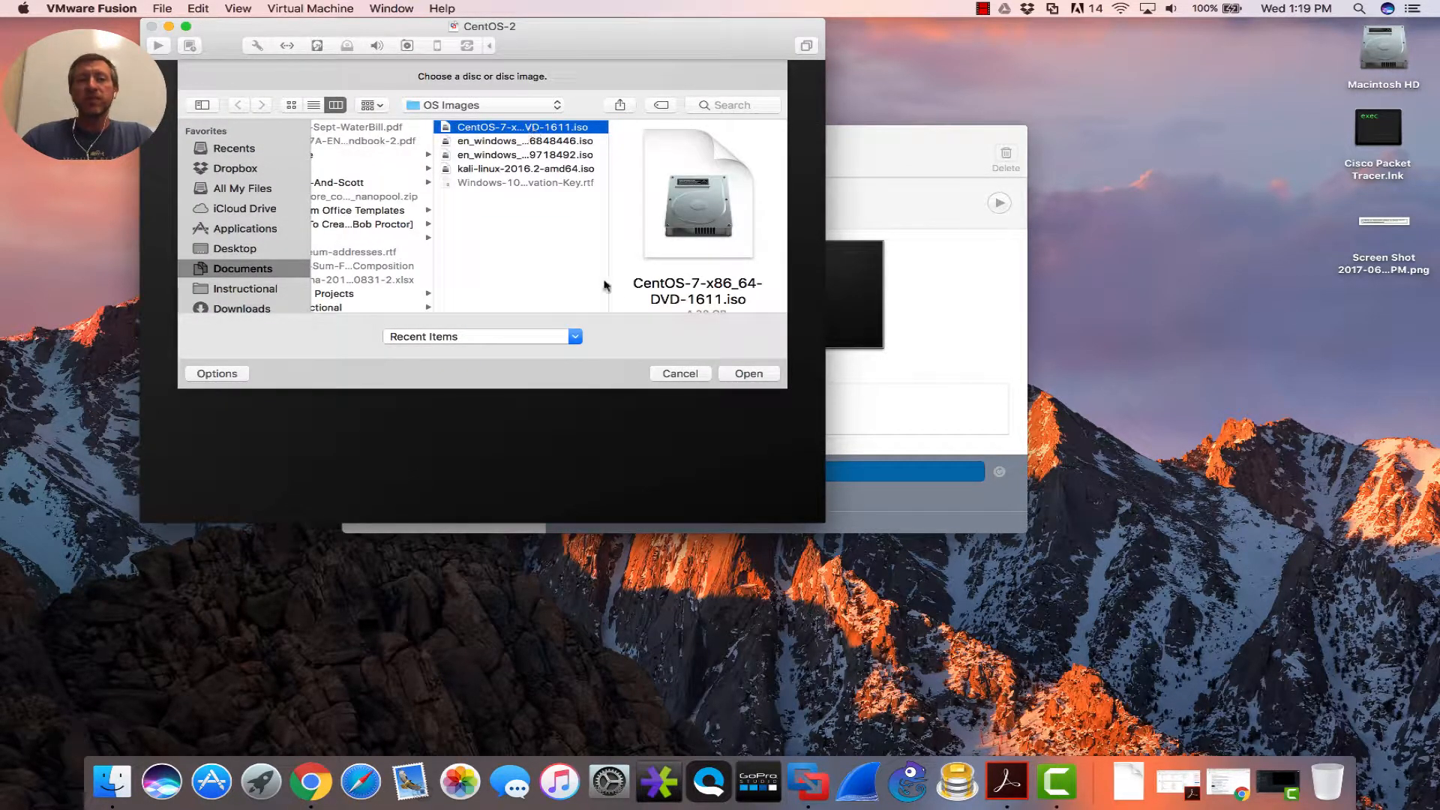
{"action": "left_click", "coordinate": [747, 377]}
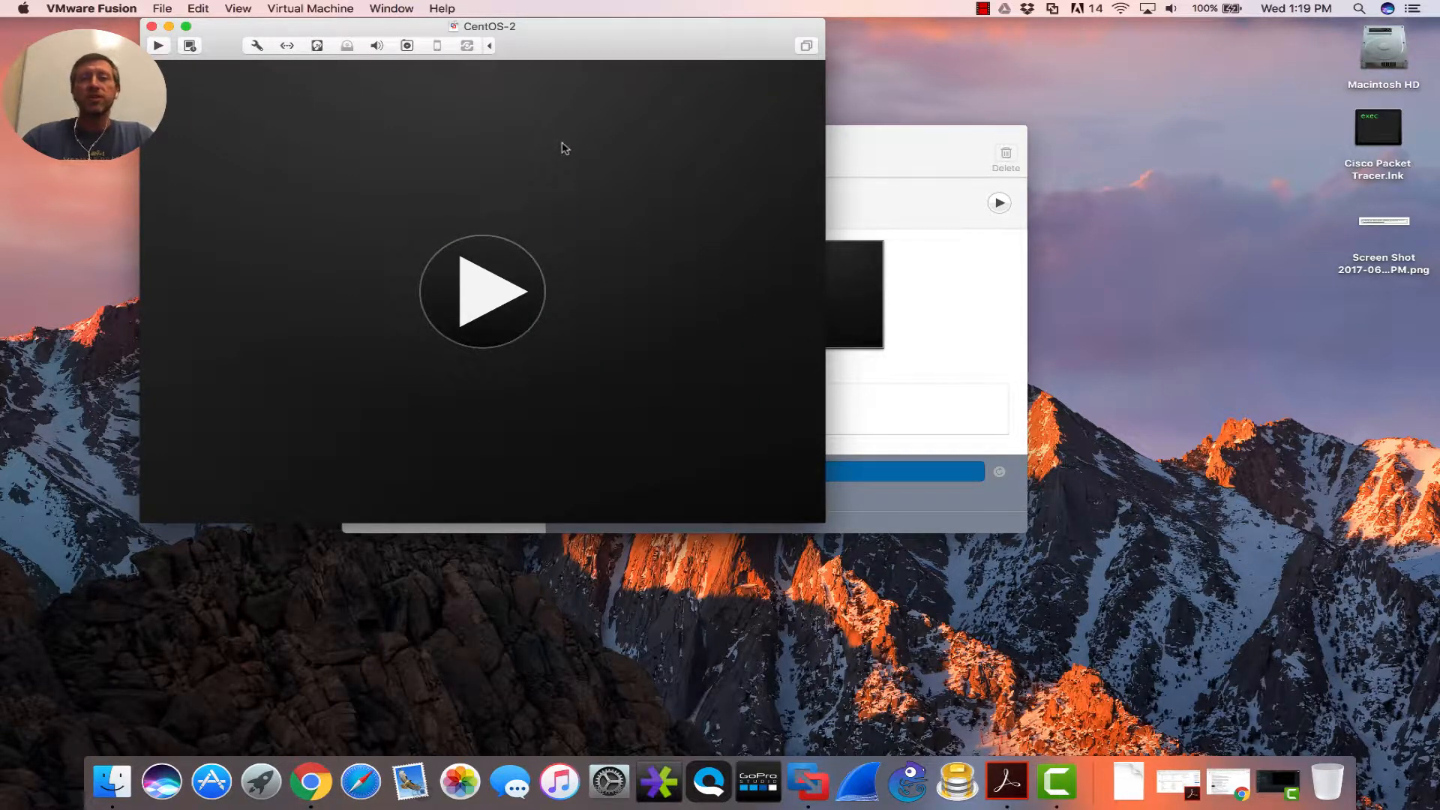
- Connect the CD/DVD drive and power on CentOS-2
{"action": "left_click", "coordinate": [347, 46]}
{"action": "left_click", "coordinate": [357, 66]}
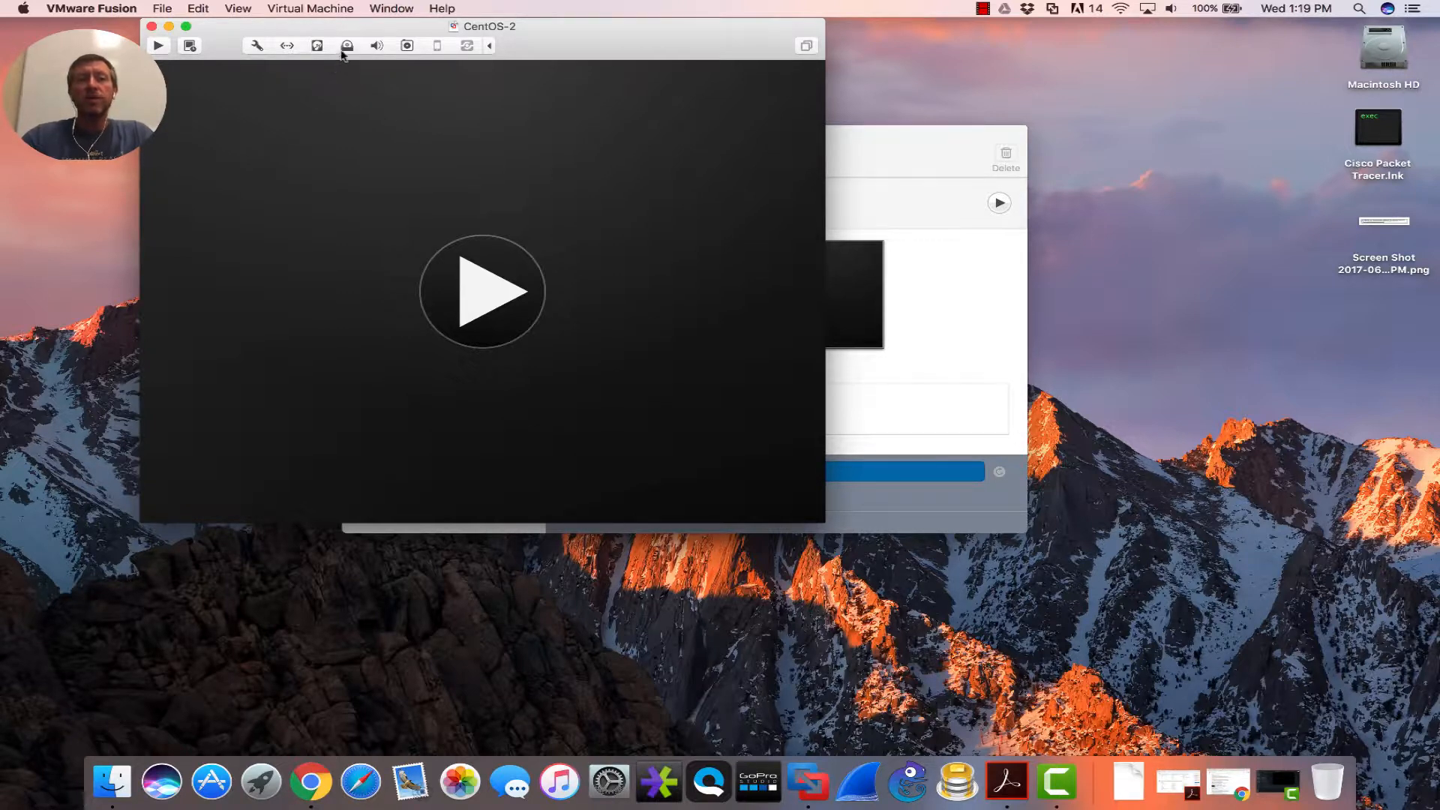
{"action": "left_click", "coordinate": [477, 284]}
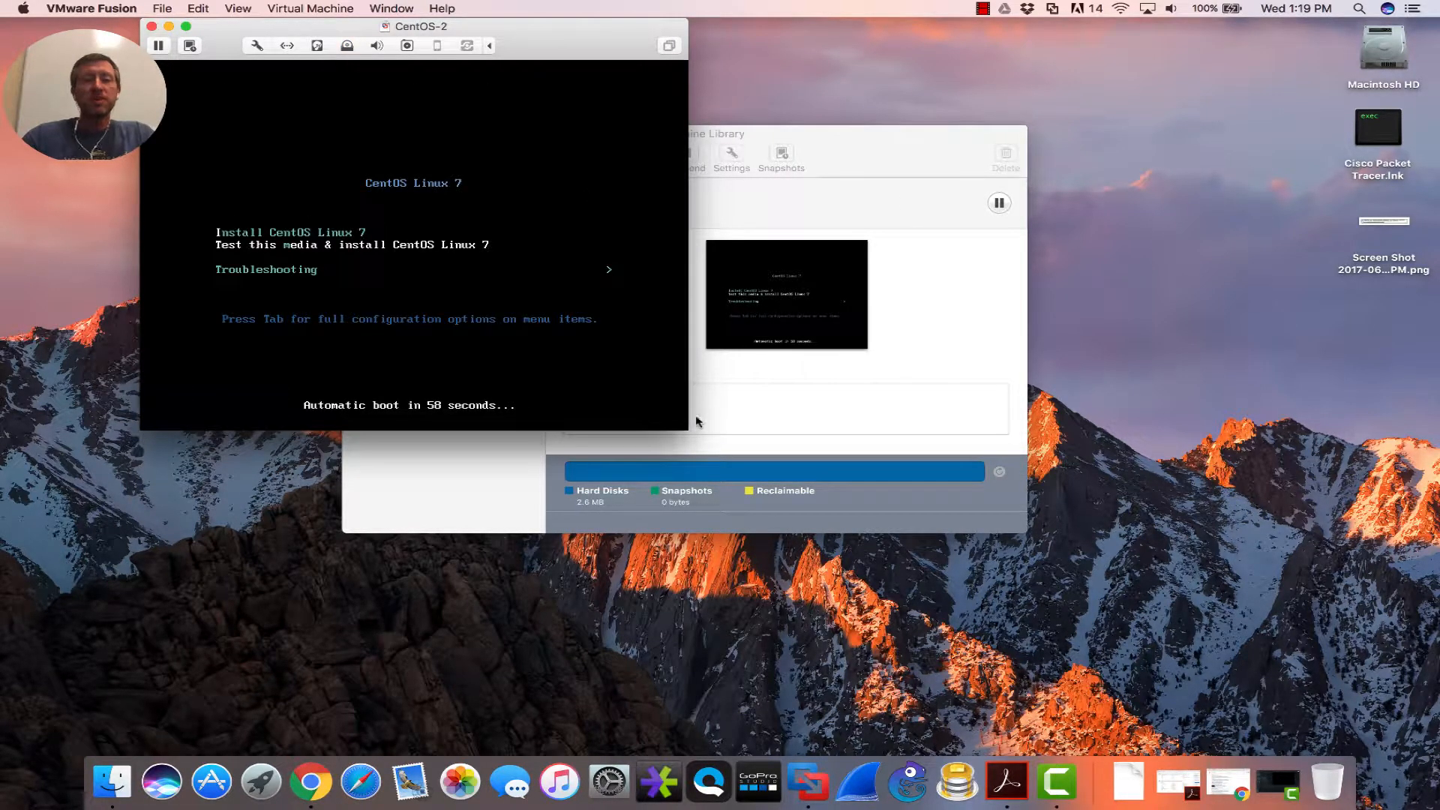
- Boot Install CentOS Linux 7 from the DVD menu in an enlarged VM window
{"action": "left_click_drag", "start_coordinate": [688, 430], "coordinate": [1251, 754]}
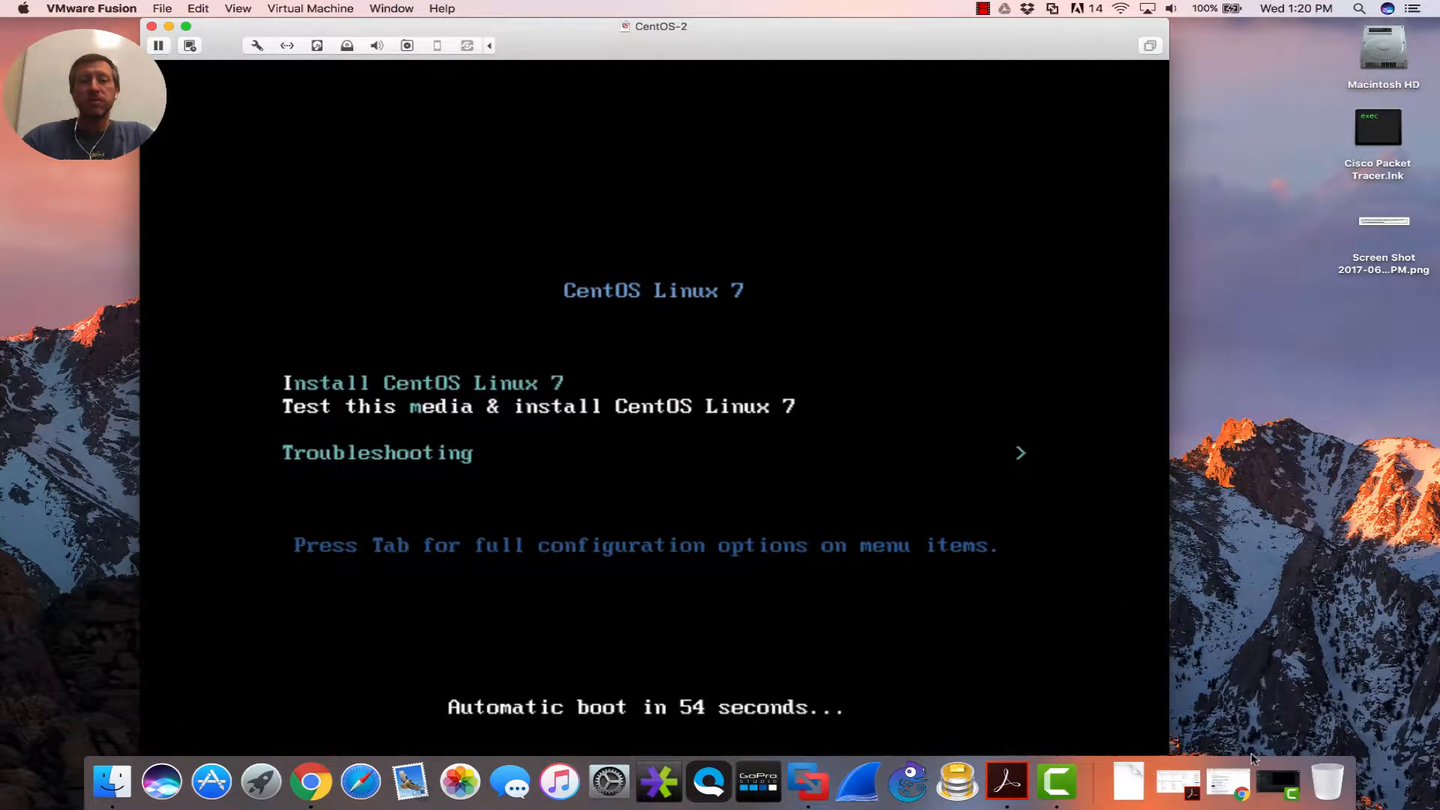
{"action": "left_click", "coordinate": [594, 341]}
{"action": "key", "text": "Up"}
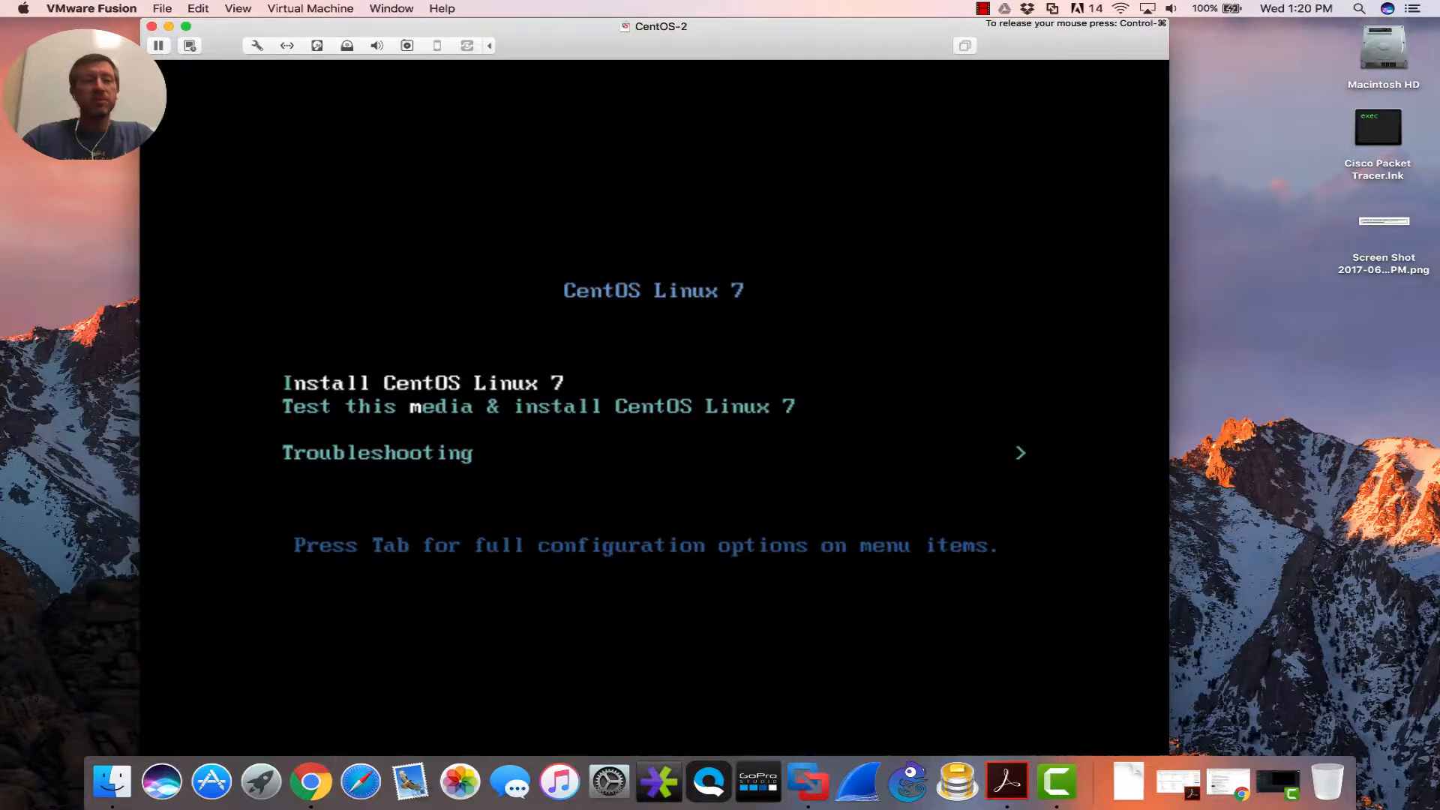
{"action": "key", "text": "Return"}
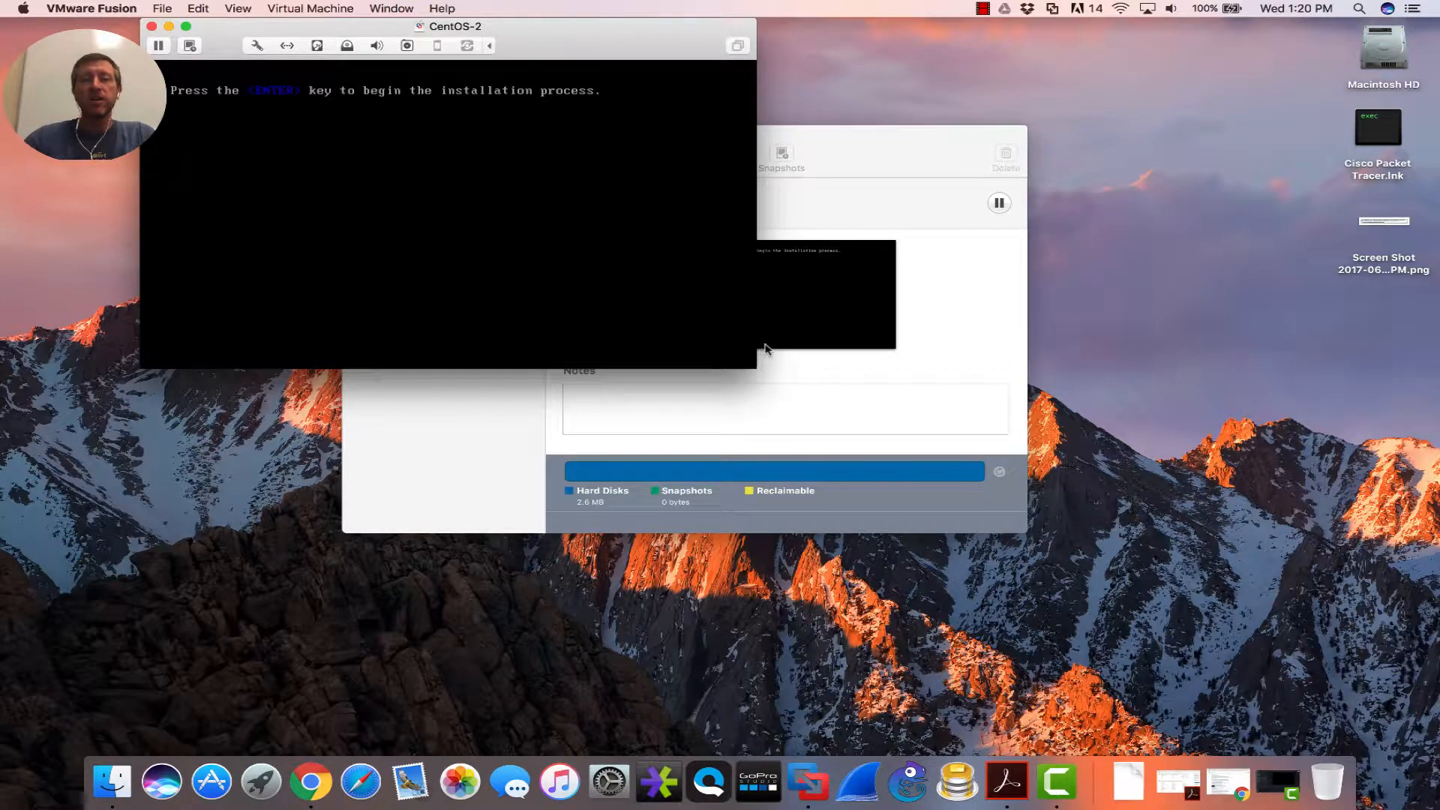
{"action": "left_click_drag", "start_coordinate": [755, 370], "coordinate": [1224, 747]}
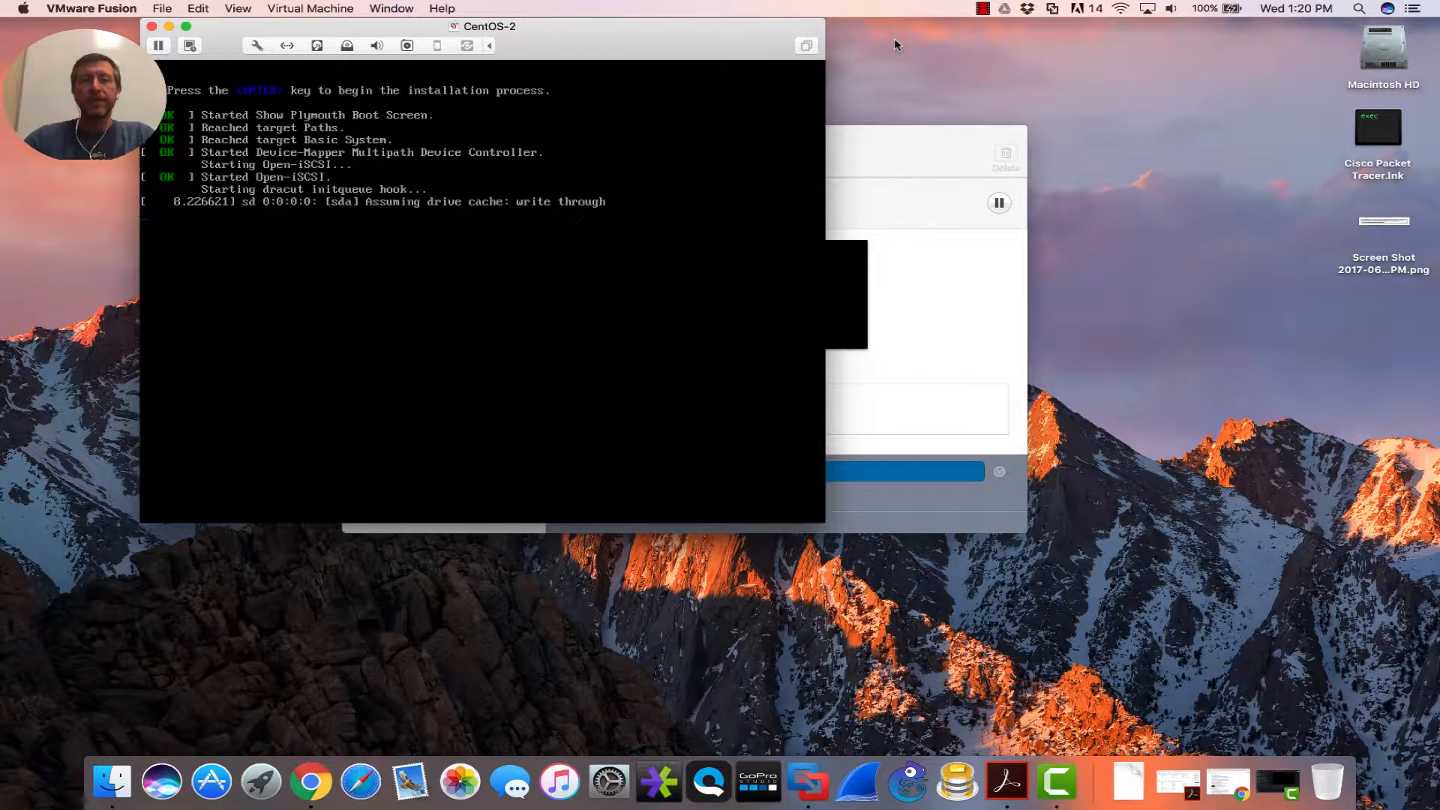
{"action": "left_click_drag", "start_coordinate": [652, 29], "coordinate": [620, 28]}
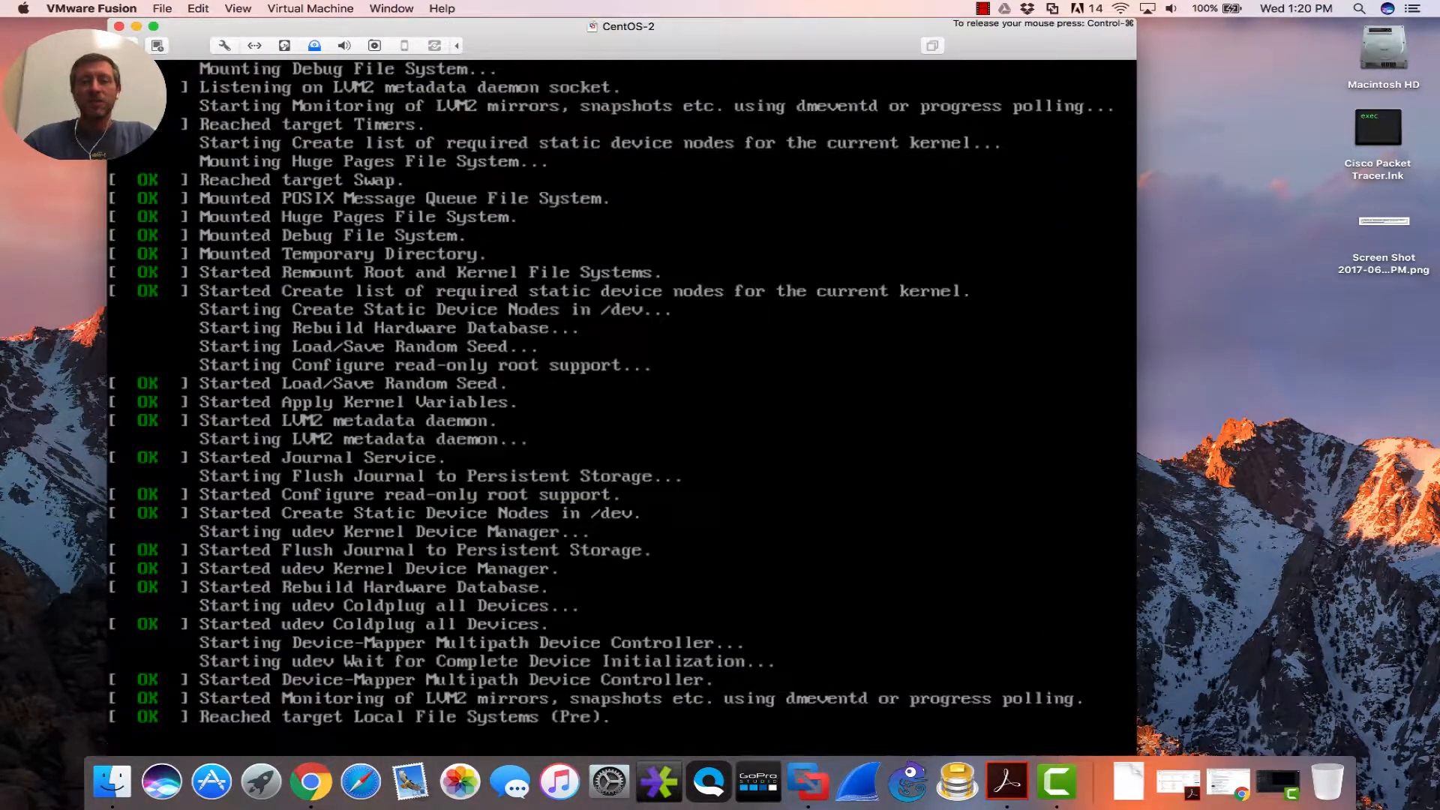
{"action": "left_click_drag", "start_coordinate": [817, 37], "coordinate": [878, 39]}
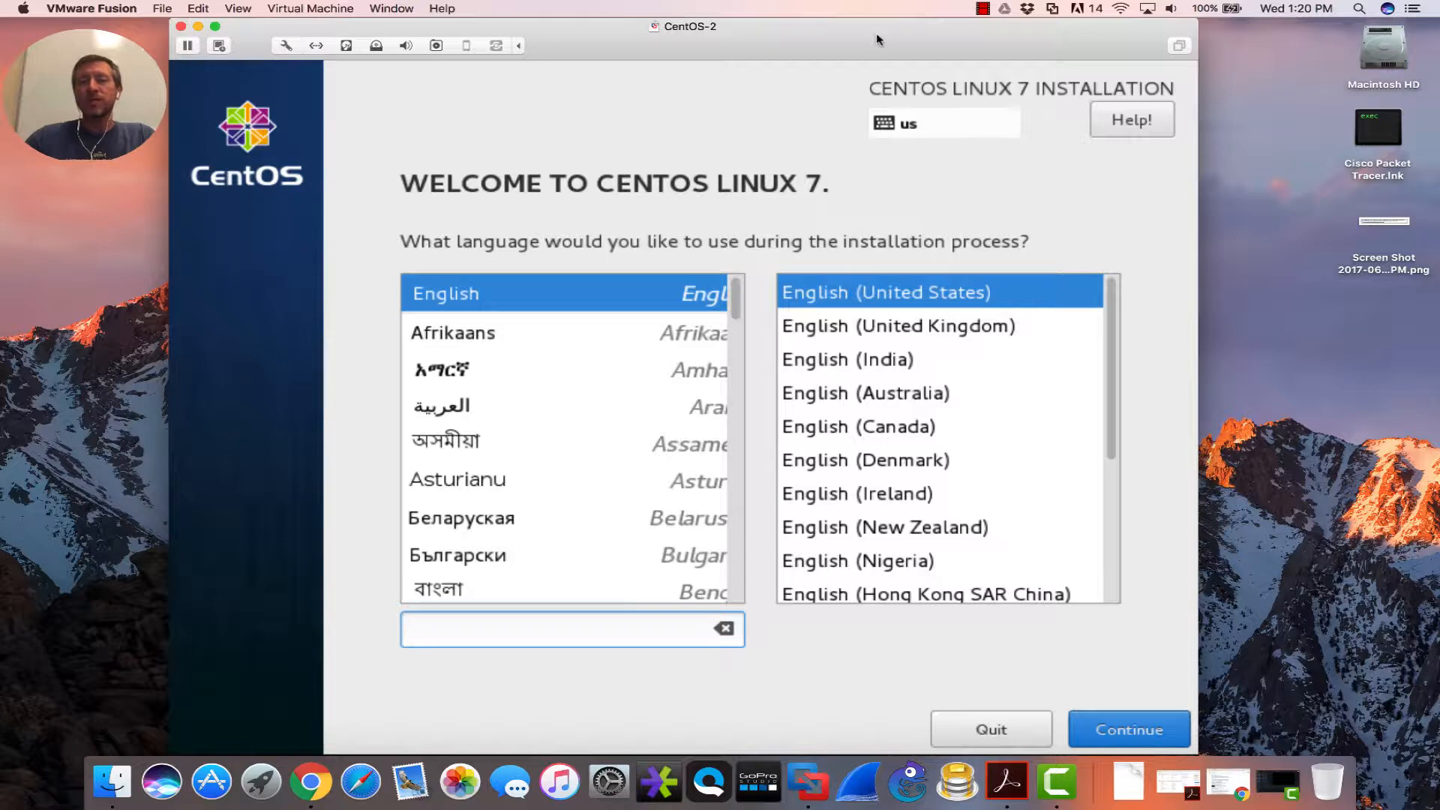
- Keep English (United States) and go to Installation Destination with the 20 GiB disk
{"action": "left_click", "coordinate": [766, 256]}
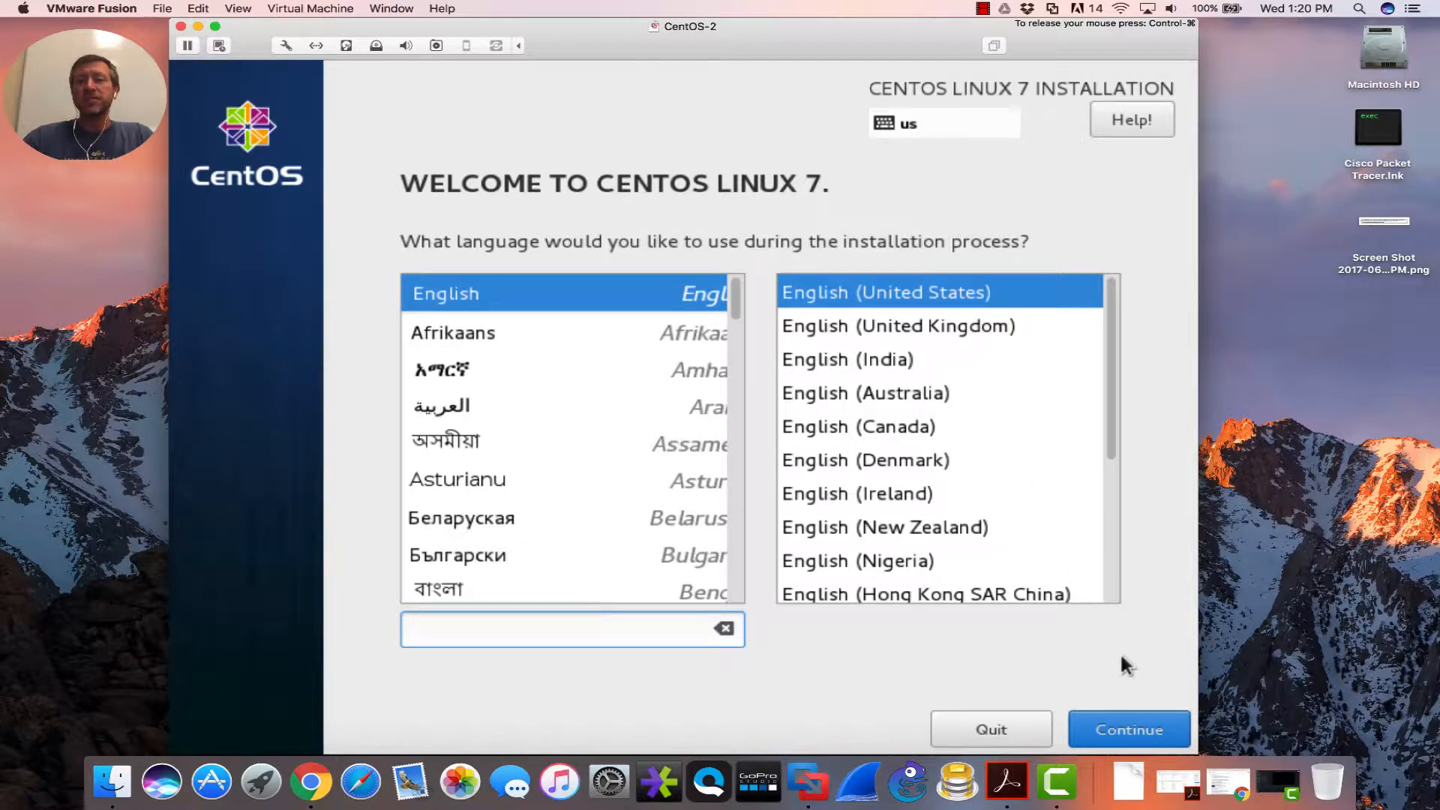
{"action": "left_click", "coordinate": [1114, 711]}
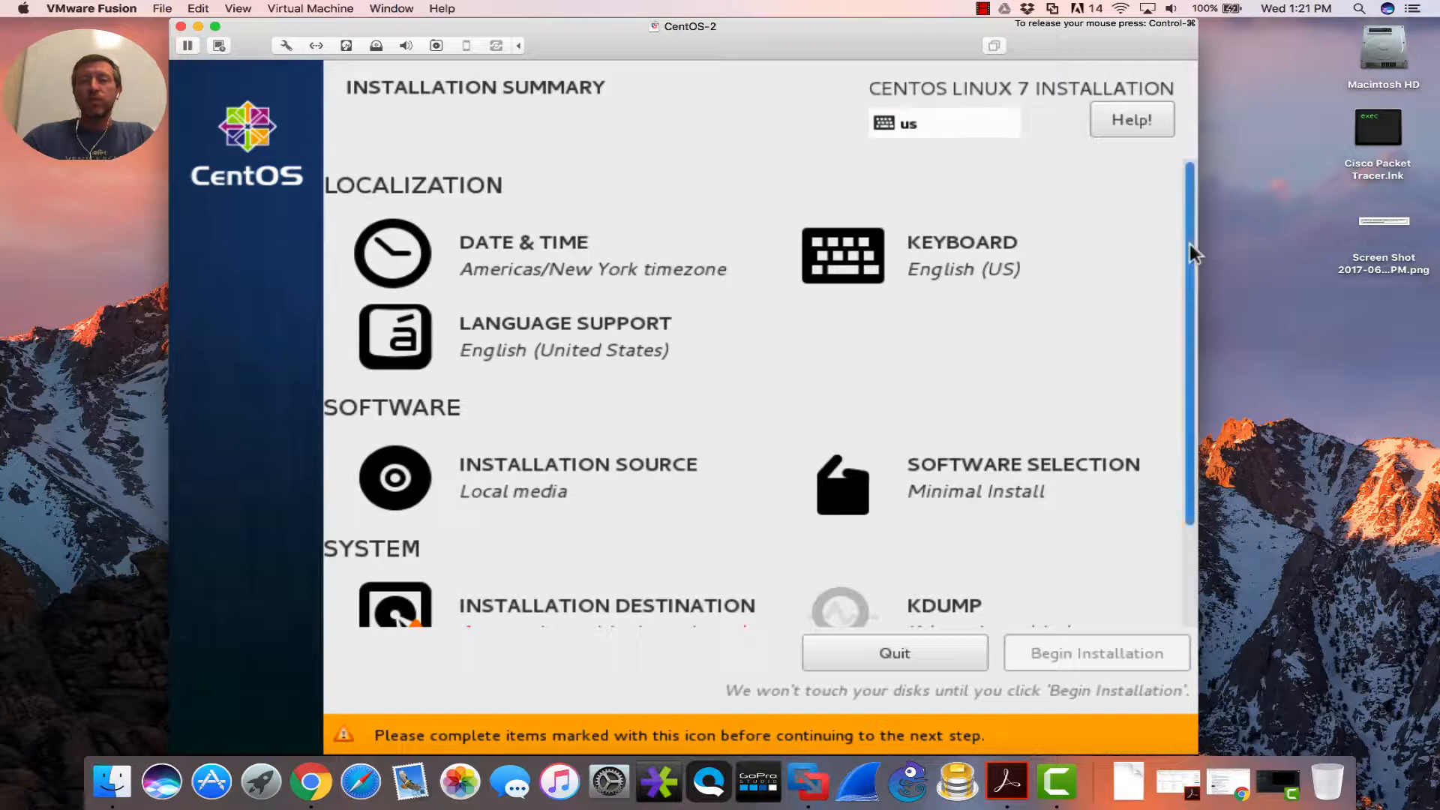
{"action": "scroll", "coordinate": [1191, 254], "scroll_direction": "down", "scroll_amount": 2}
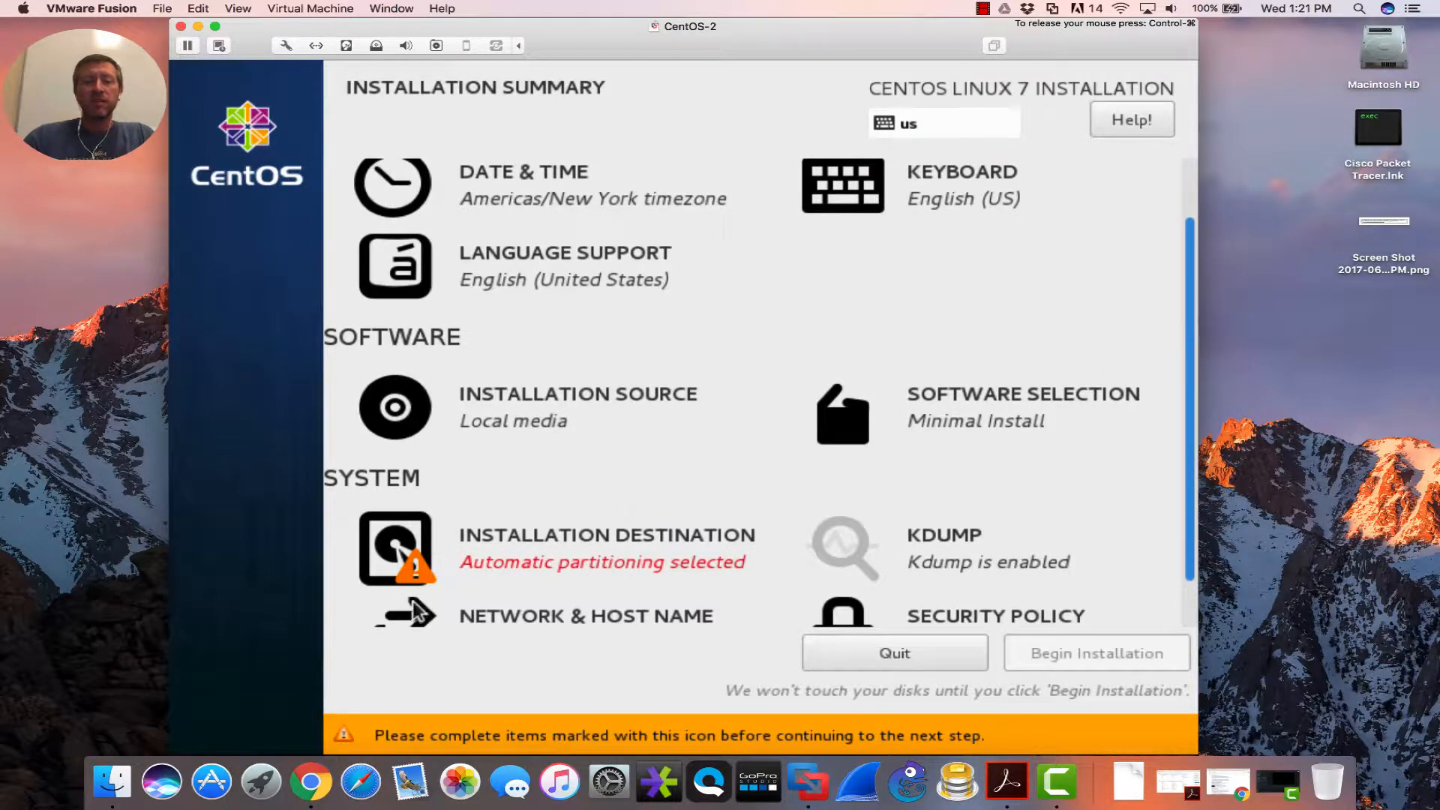
{"action": "left_click", "coordinate": [398, 551]}
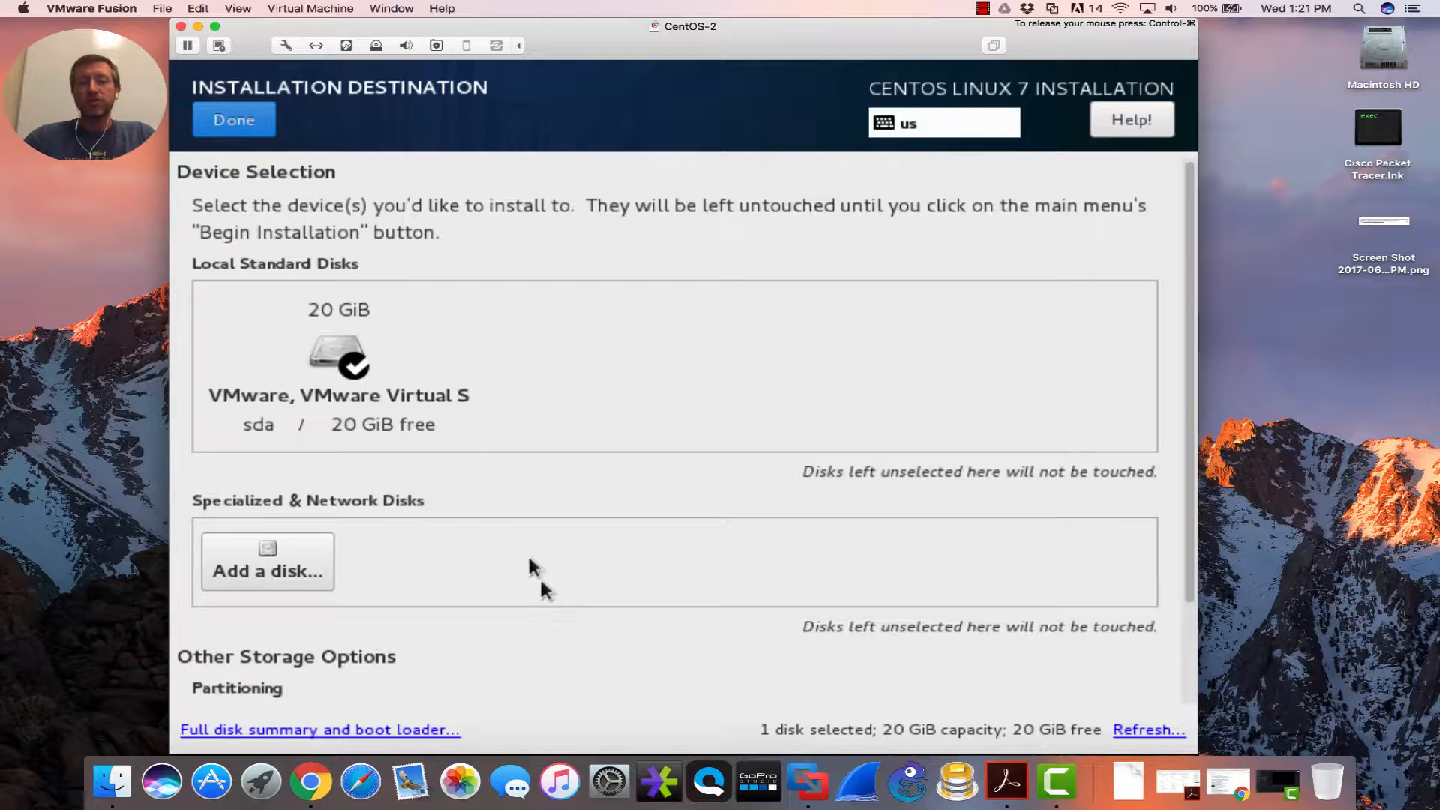
- Accept the 20 GiB disk sda with automatic partitioning
{"action": "left_click", "coordinate": [251, 129]}
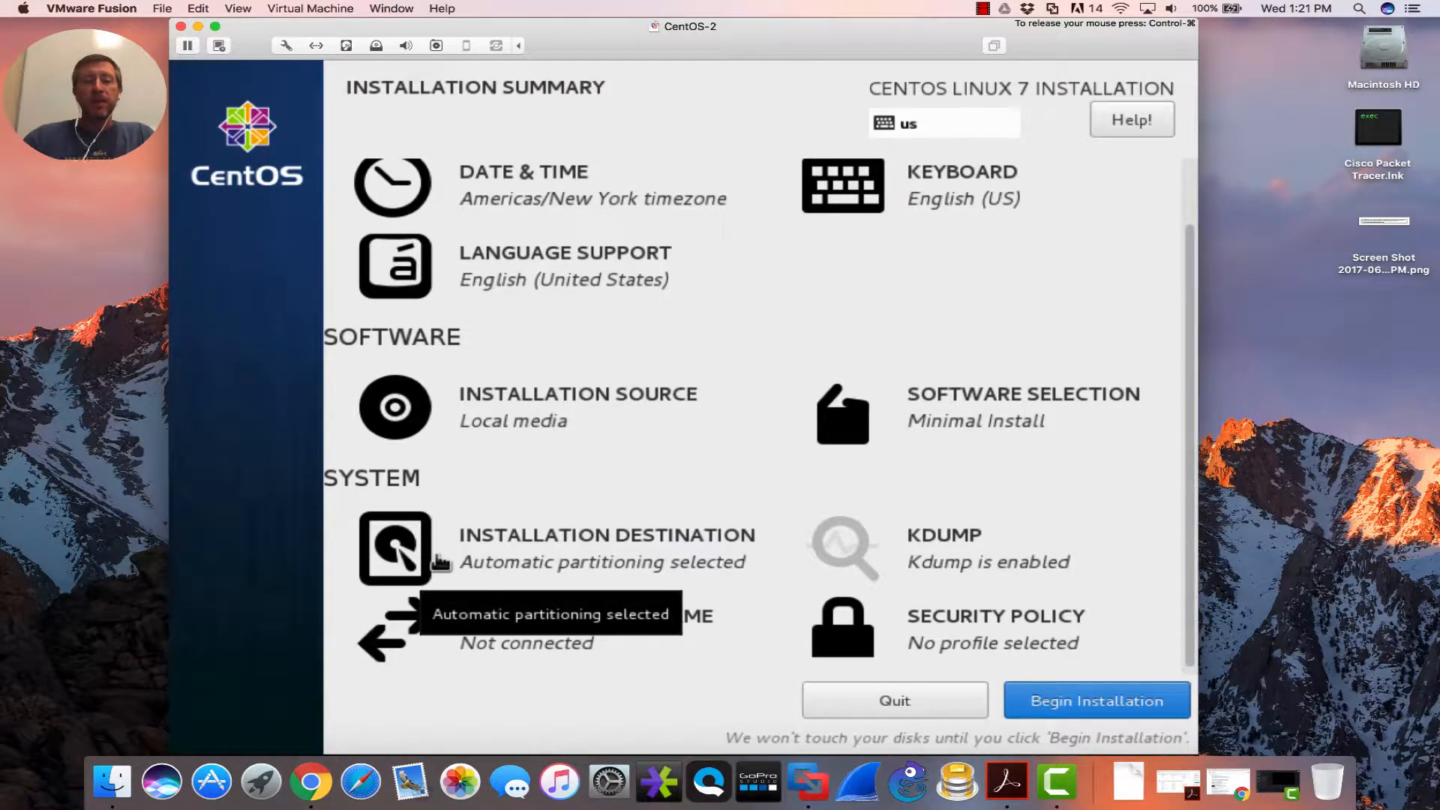
- Turn on the Ethernet (ens33) connection under Network & Host Name
{"action": "left_click", "coordinate": [431, 636]}
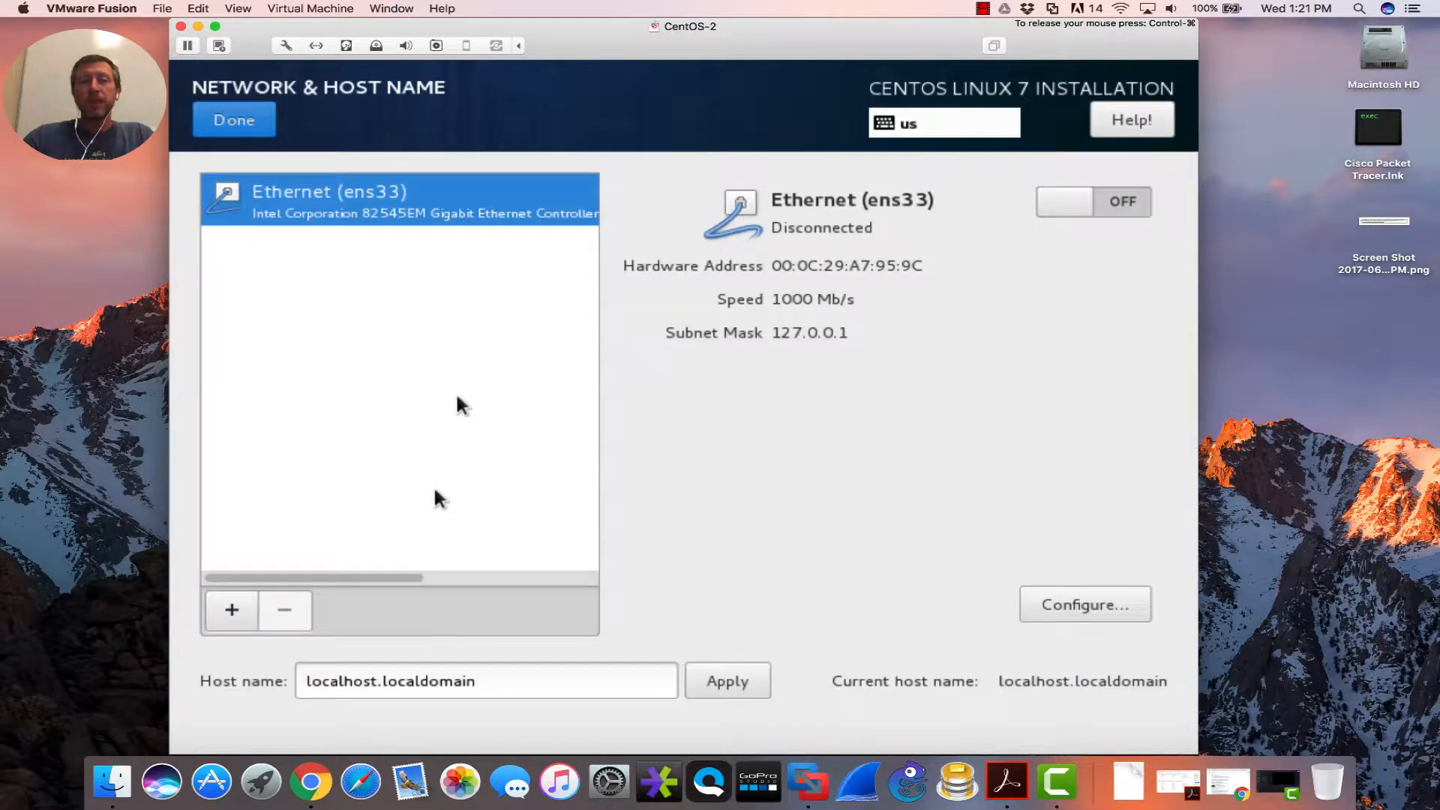
{"action": "left_click", "coordinate": [1085, 201]}
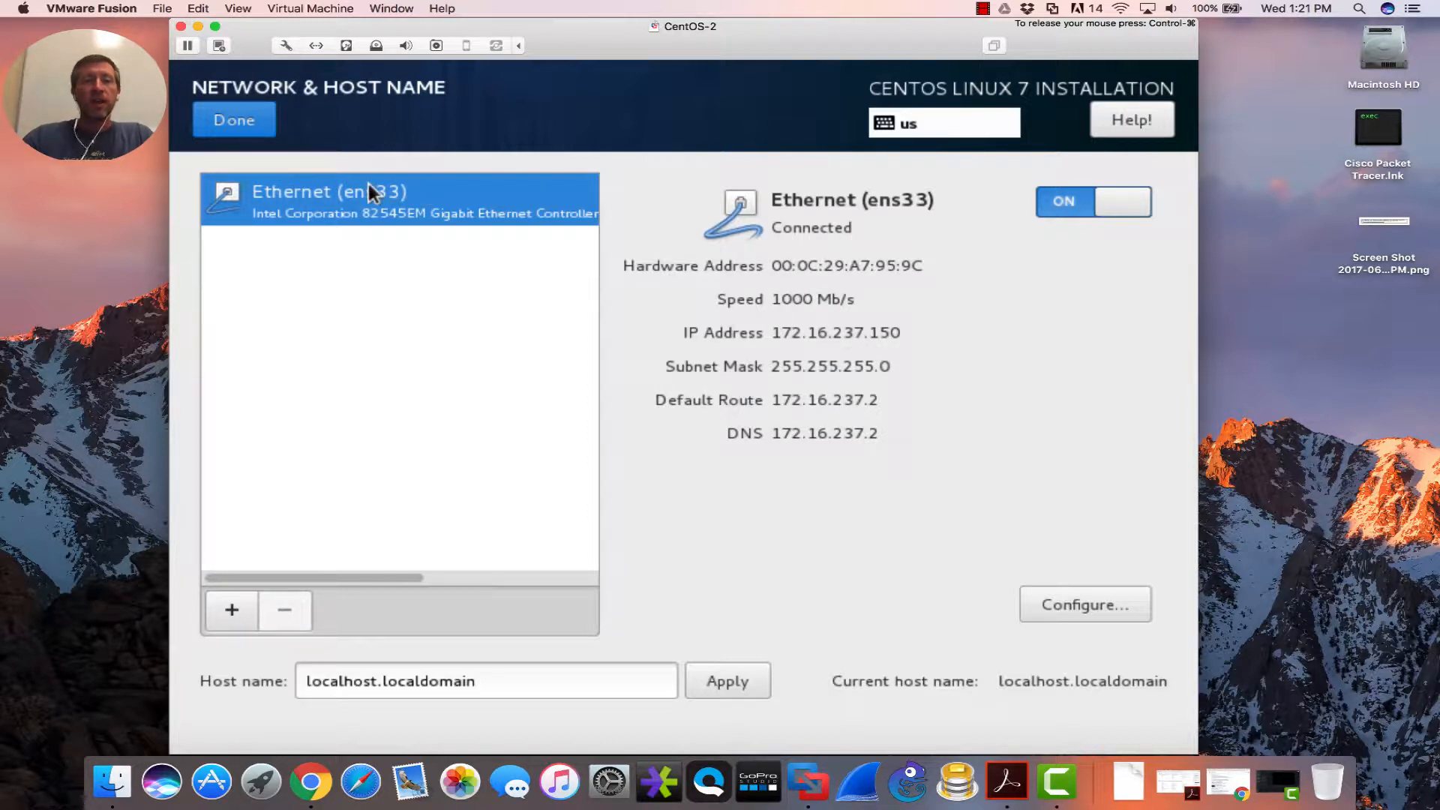
{"action": "left_click", "coordinate": [239, 122]}
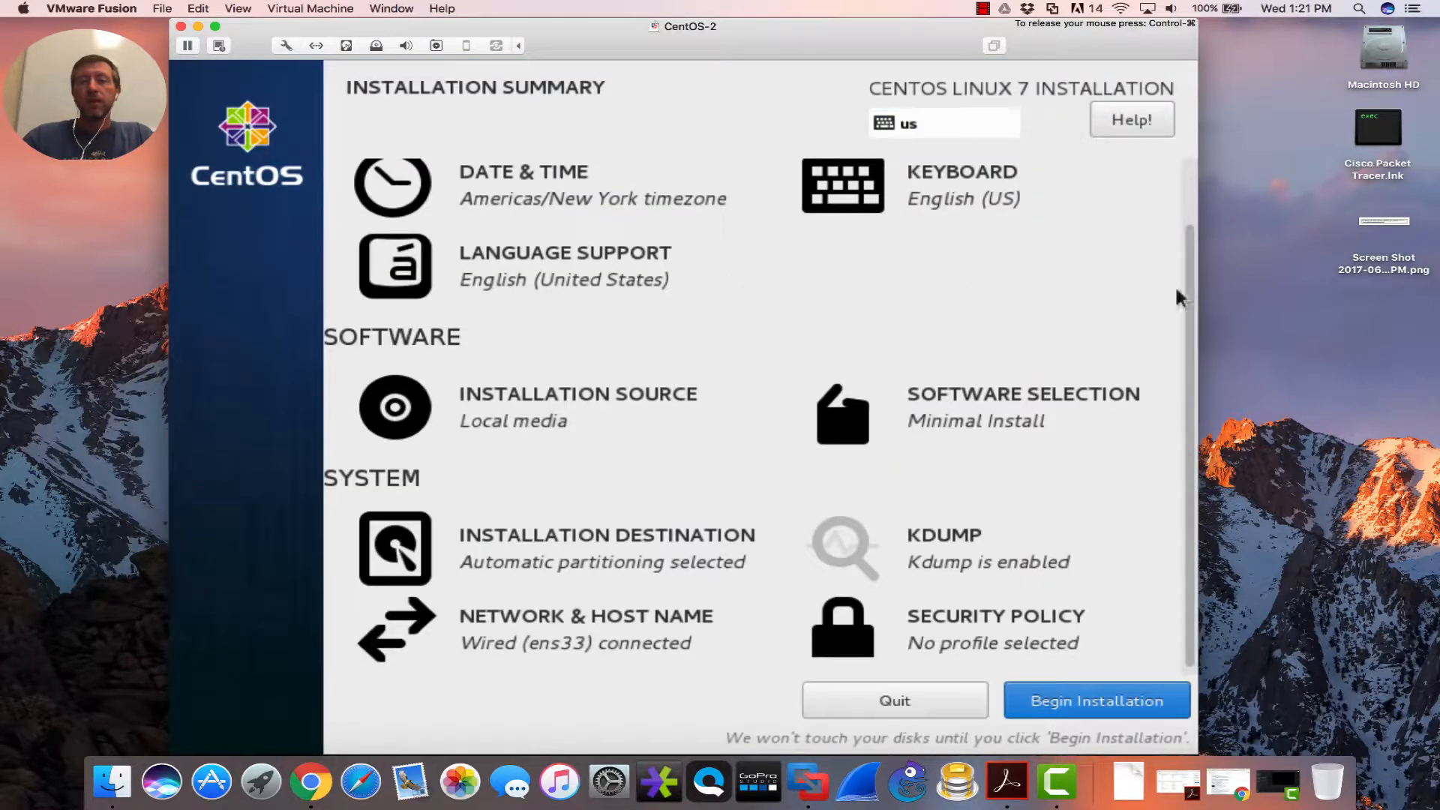
- Select Basic Web Server with the PHP Support add-on as the software to install
{"action": "left_click", "coordinate": [984, 416]}
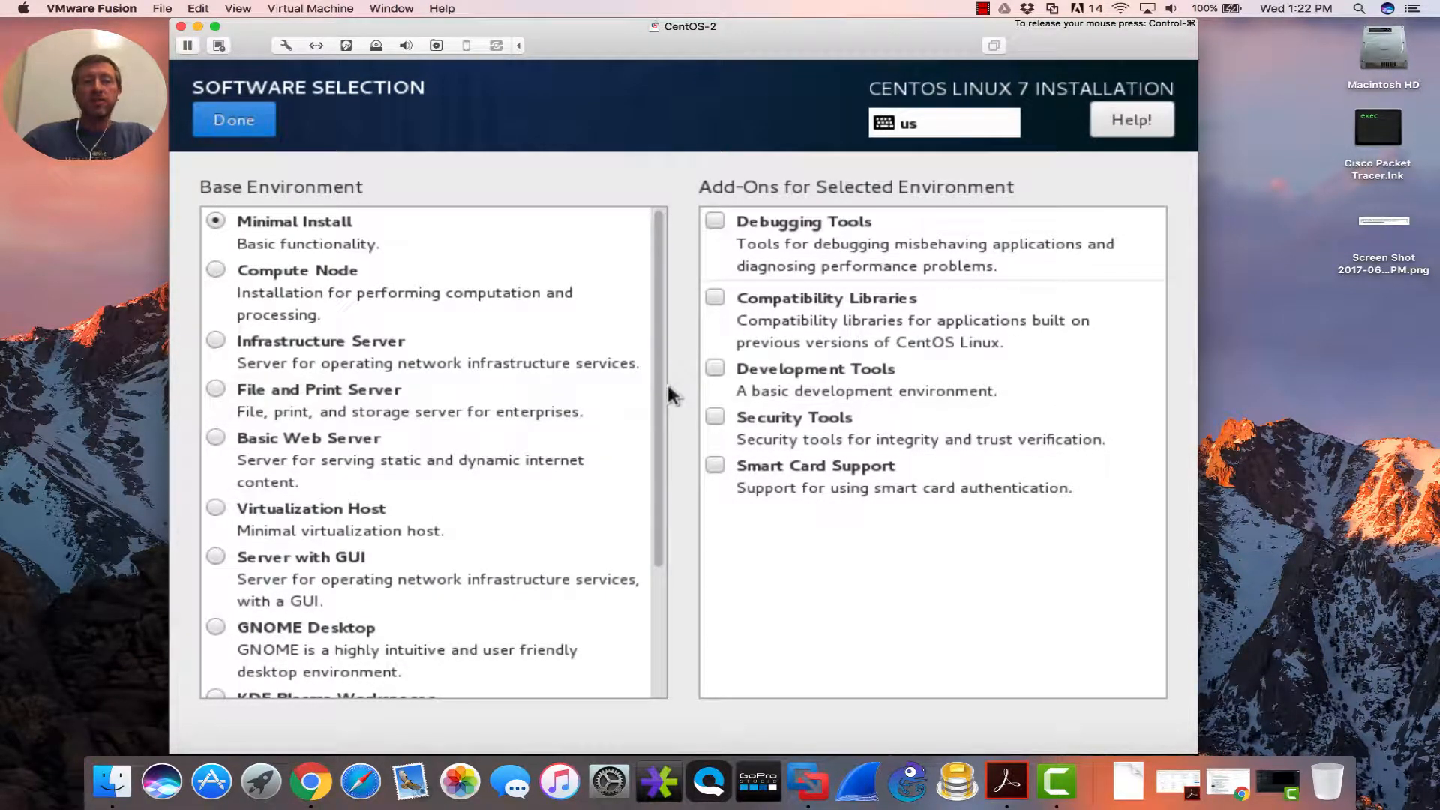
{"action": "scroll", "coordinate": [663, 470], "scroll_direction": "down", "scroll_amount": 2}
{"action": "scroll", "coordinate": [663, 470], "scroll_direction": "down", "scroll_amount": 3}
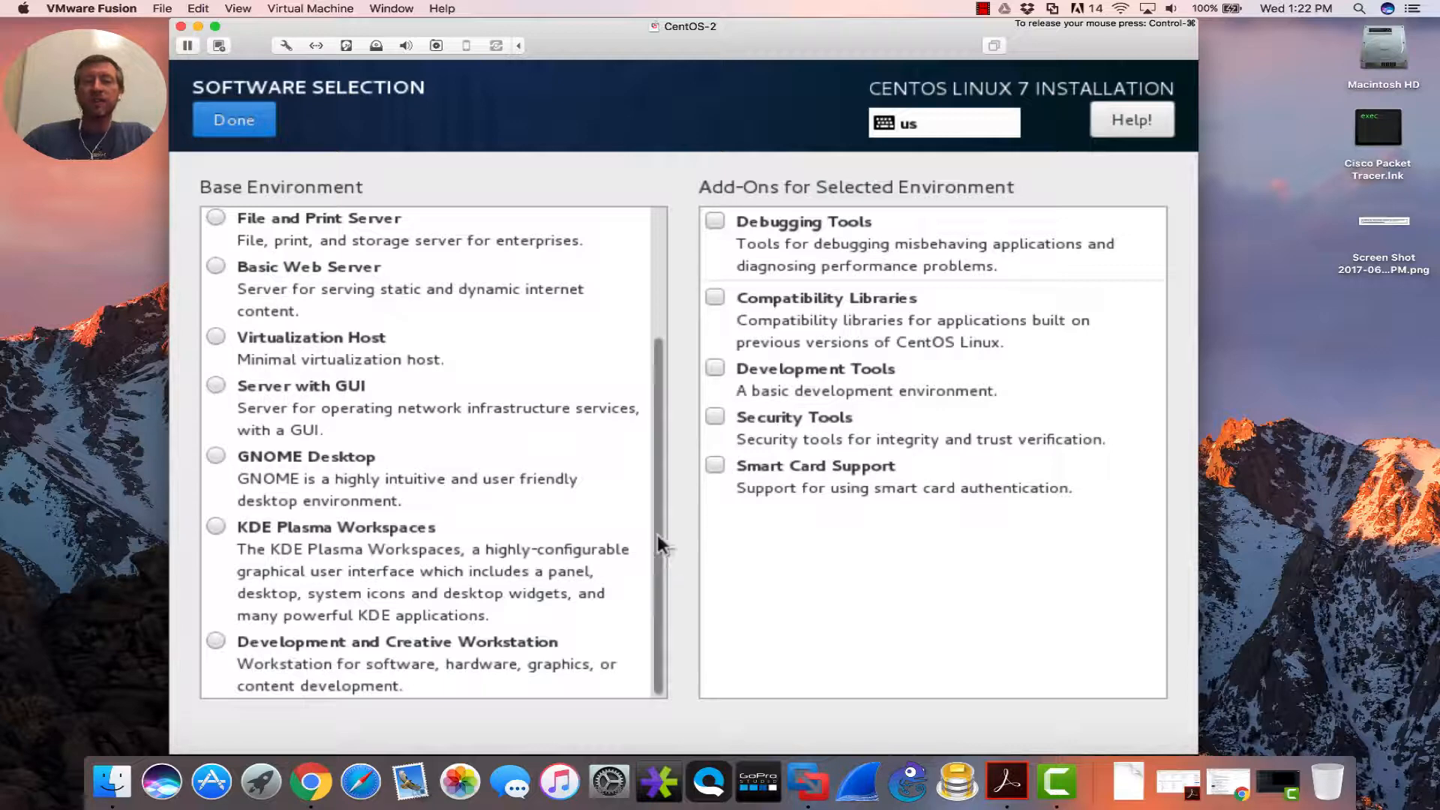
{"action": "left_click_drag", "start_coordinate": [658, 534], "coordinate": [663, 375]}
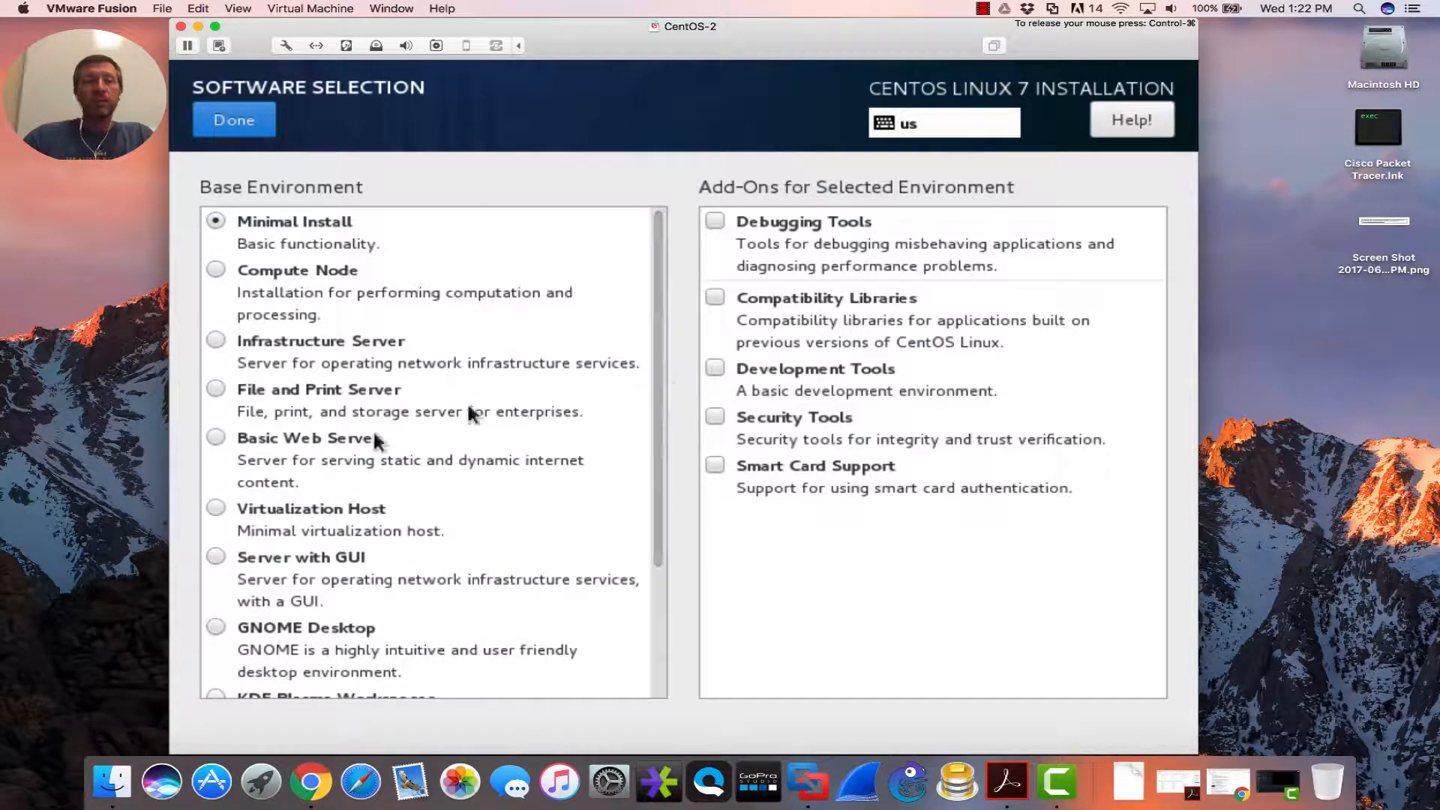
{"action": "left_click", "coordinate": [216, 438]}
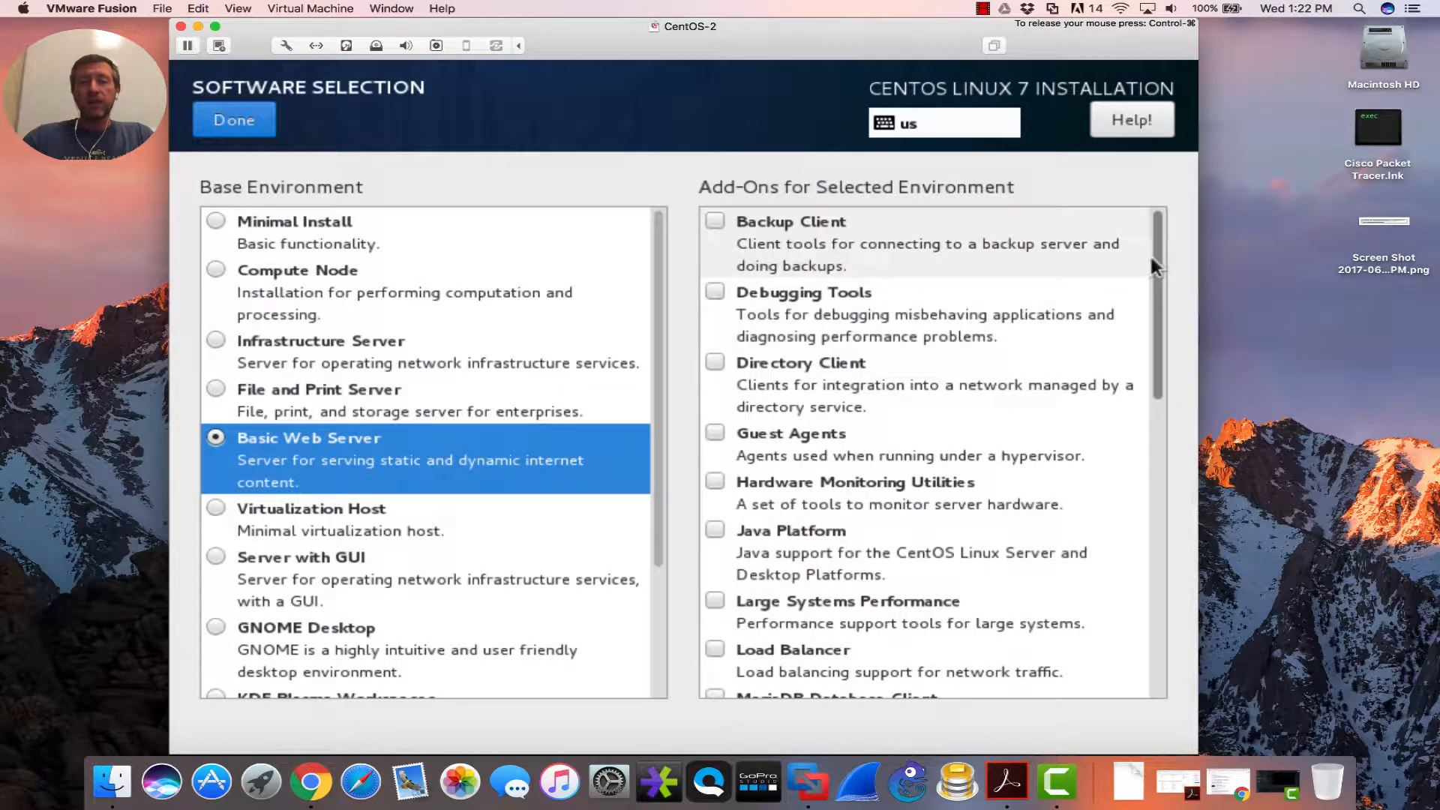
{"action": "left_click_drag", "start_coordinate": [1152, 254], "coordinate": [1173, 440]}
{"action": "left_click", "coordinate": [716, 361]}
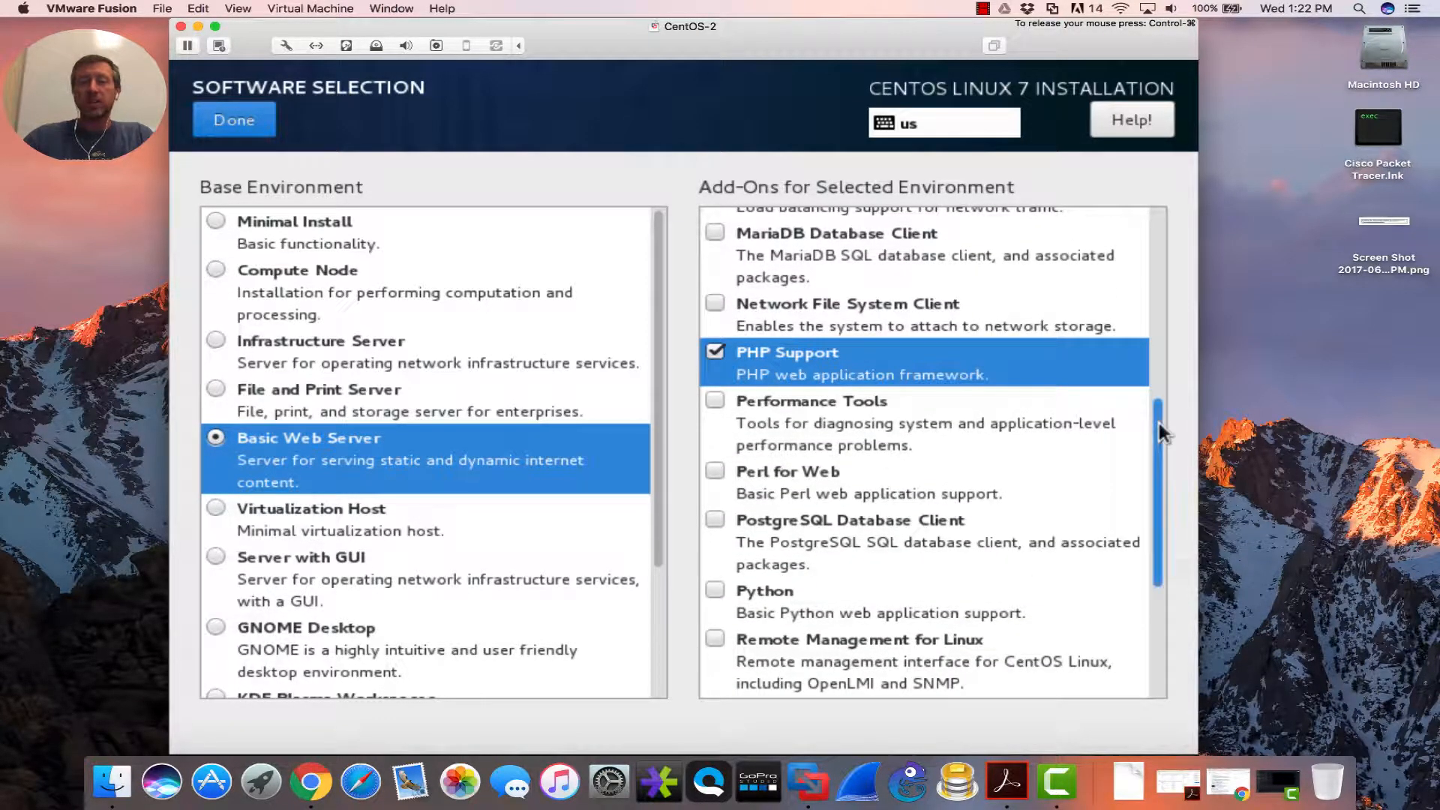
{"action": "left_click_drag", "start_coordinate": [1158, 422], "coordinate": [1177, 561]}
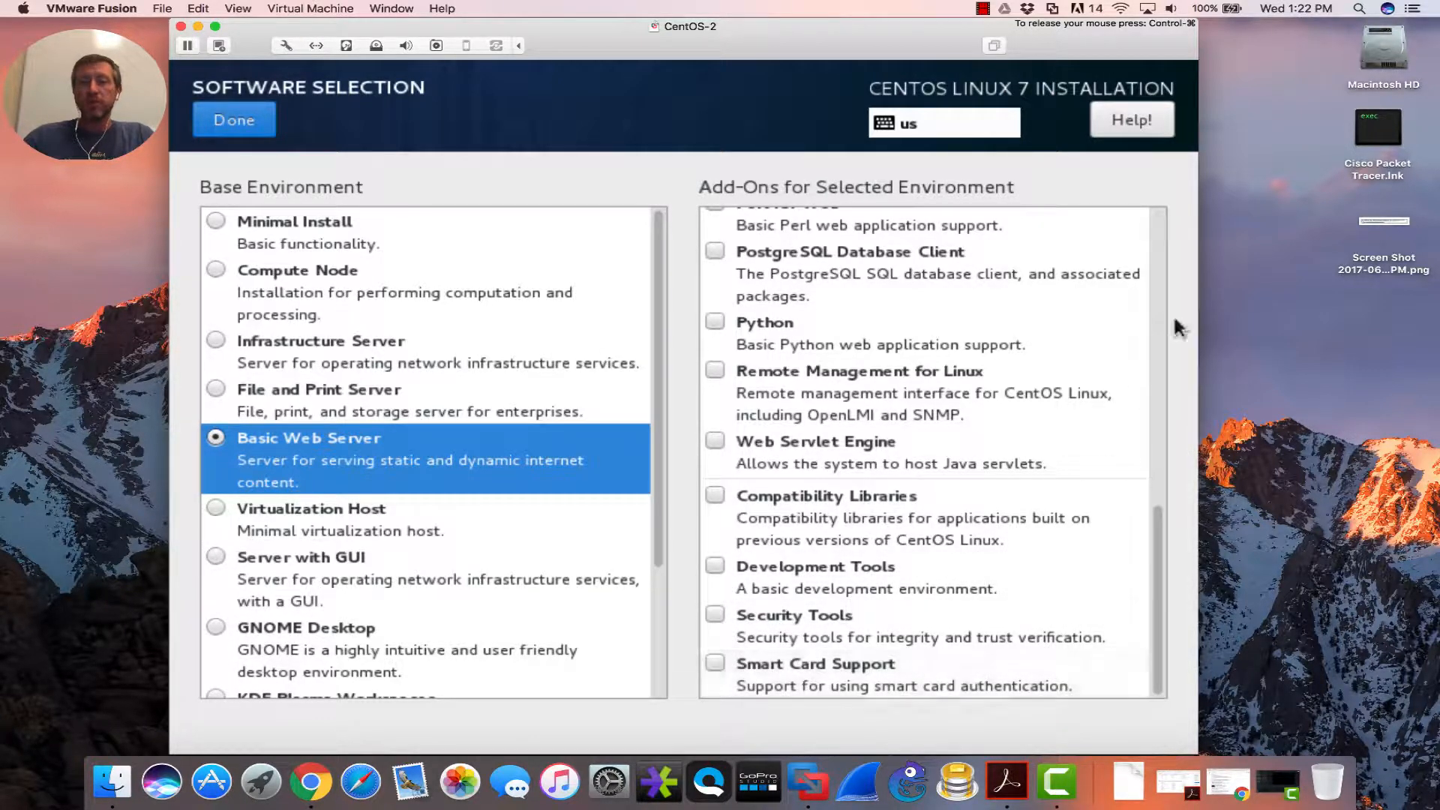
{"action": "left_click_drag", "start_coordinate": [1158, 514], "coordinate": [1136, 299]}
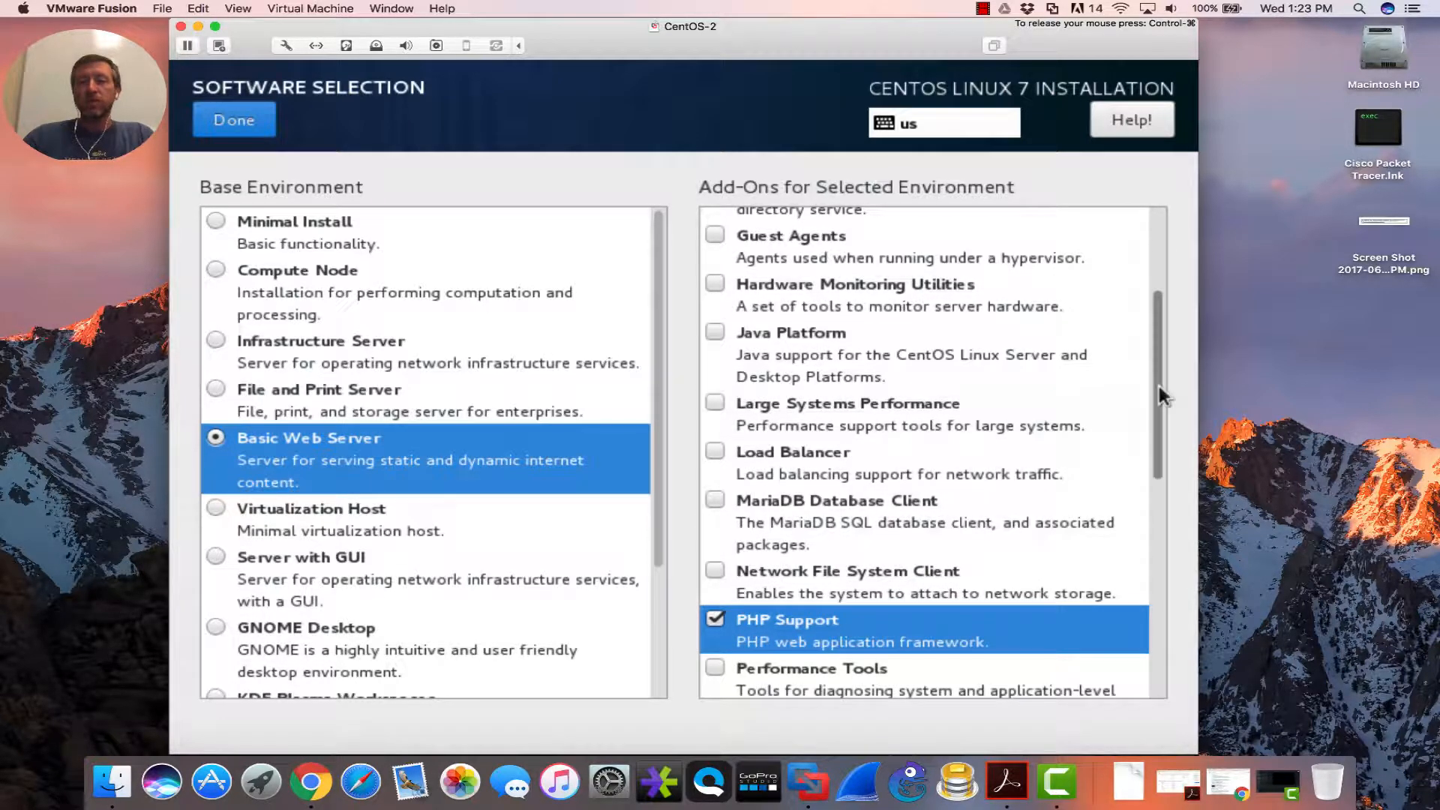
{"action": "left_click_drag", "start_coordinate": [1159, 386], "coordinate": [1158, 278]}
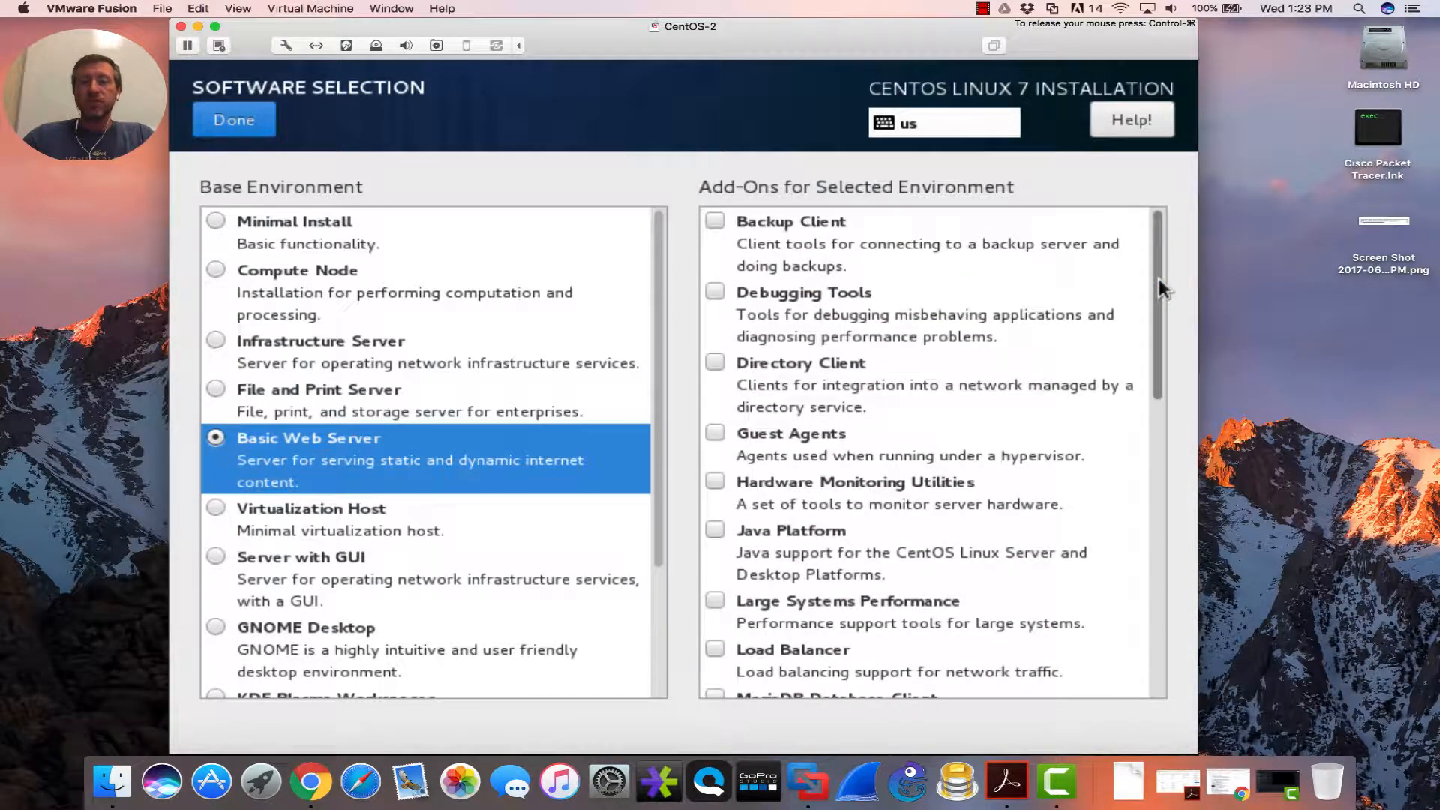
{"action": "left_click", "coordinate": [234, 122]}
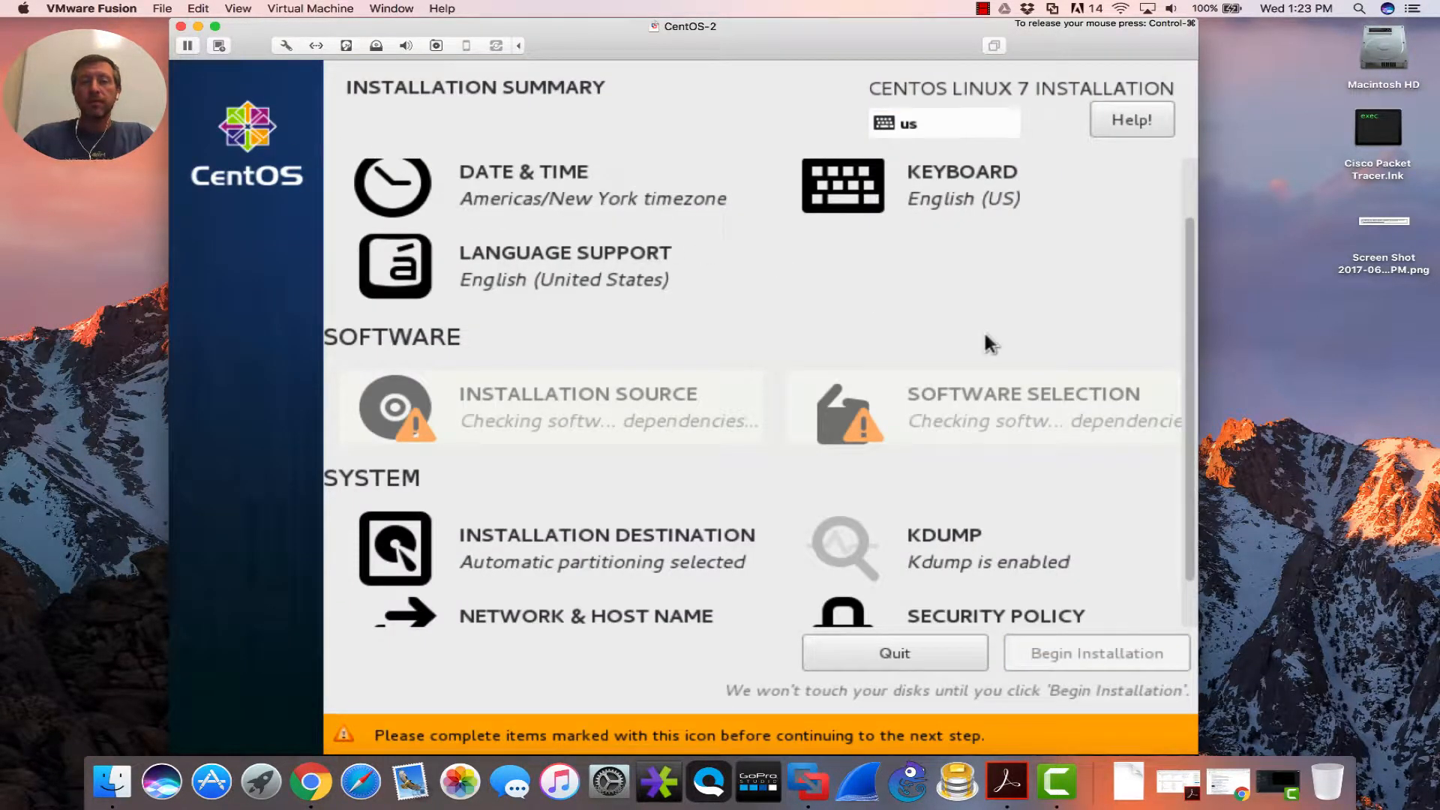
- Review the installation summary and begin the CentOS installation
{"action": "scroll", "coordinate": [1190, 353], "scroll_direction": "down", "scroll_amount": 1}
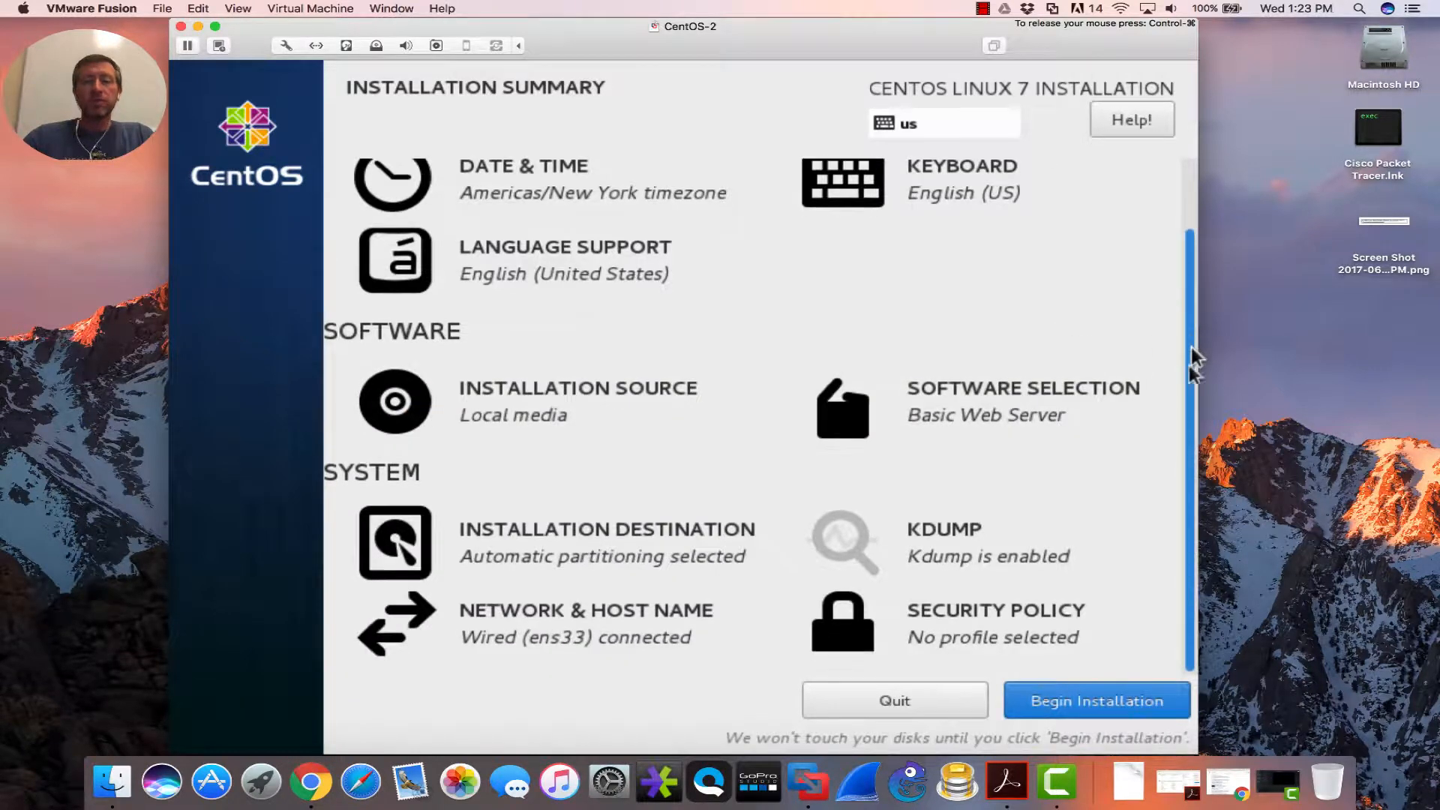
{"action": "left_click_drag", "start_coordinate": [1188, 429], "coordinate": [1197, 366]}
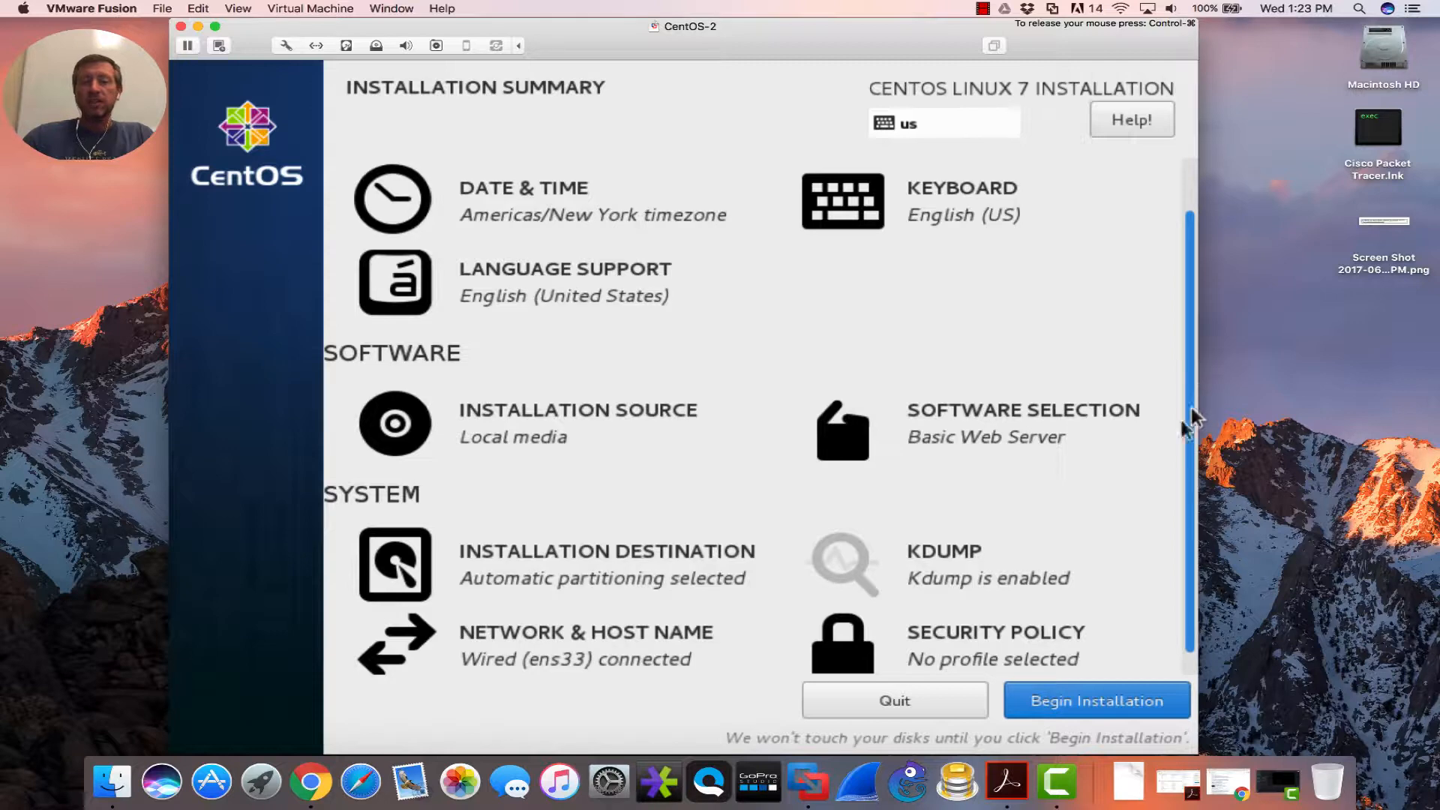
{"action": "left_click", "coordinate": [1103, 702]}
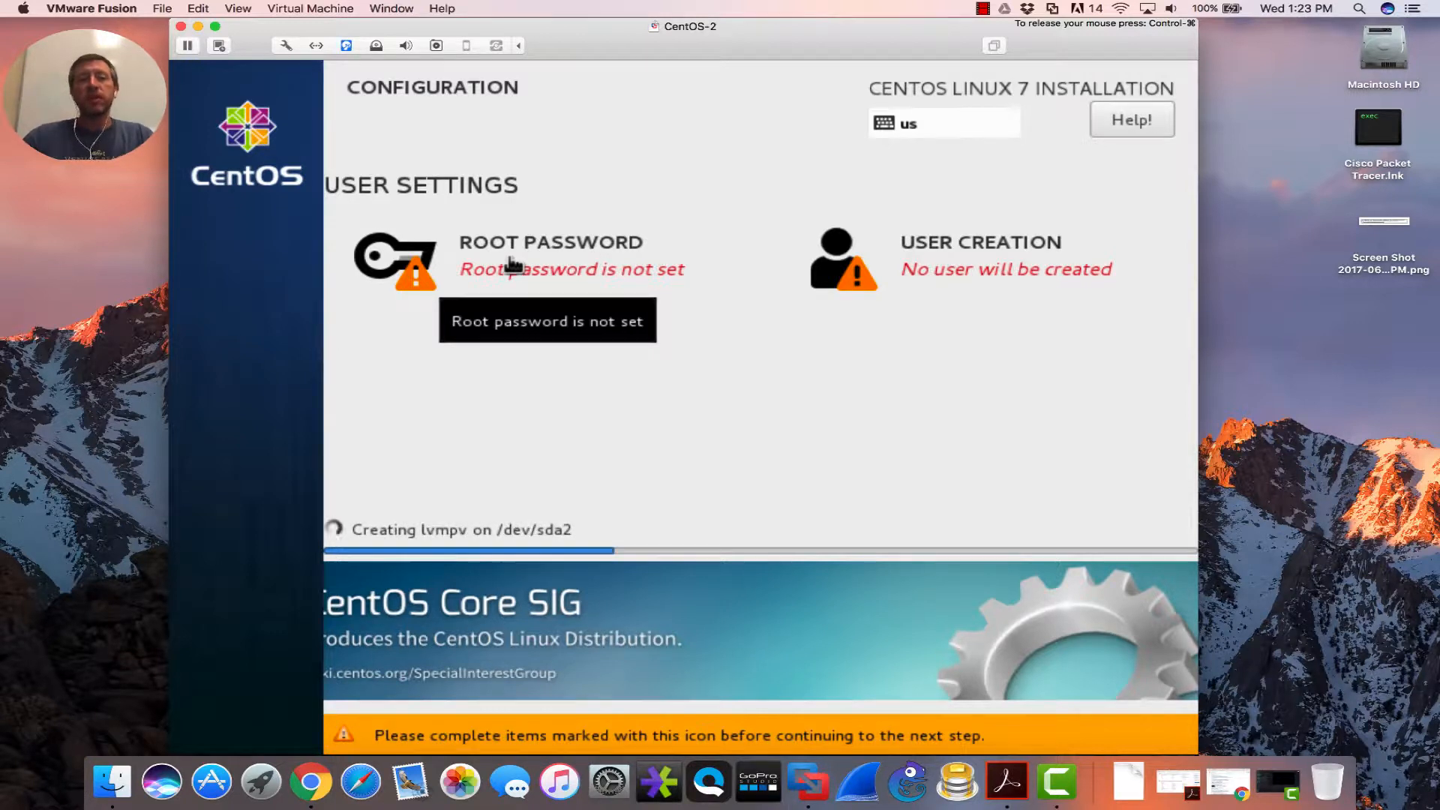
- Set the CentOS root password to a strong password, entered and confirmed
{"action": "left_click", "coordinate": [512, 264]}
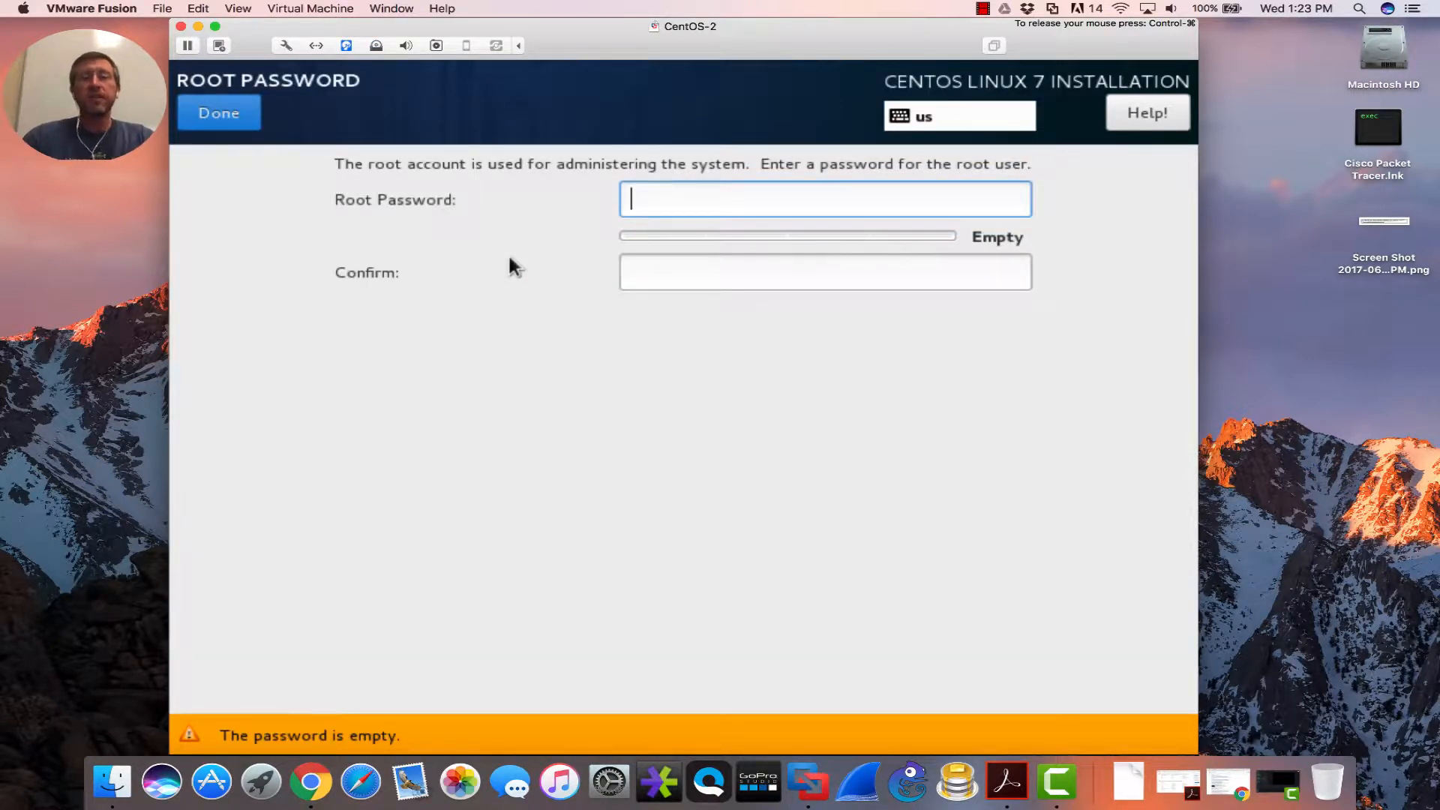
{"action": "type", "text": "•••"}
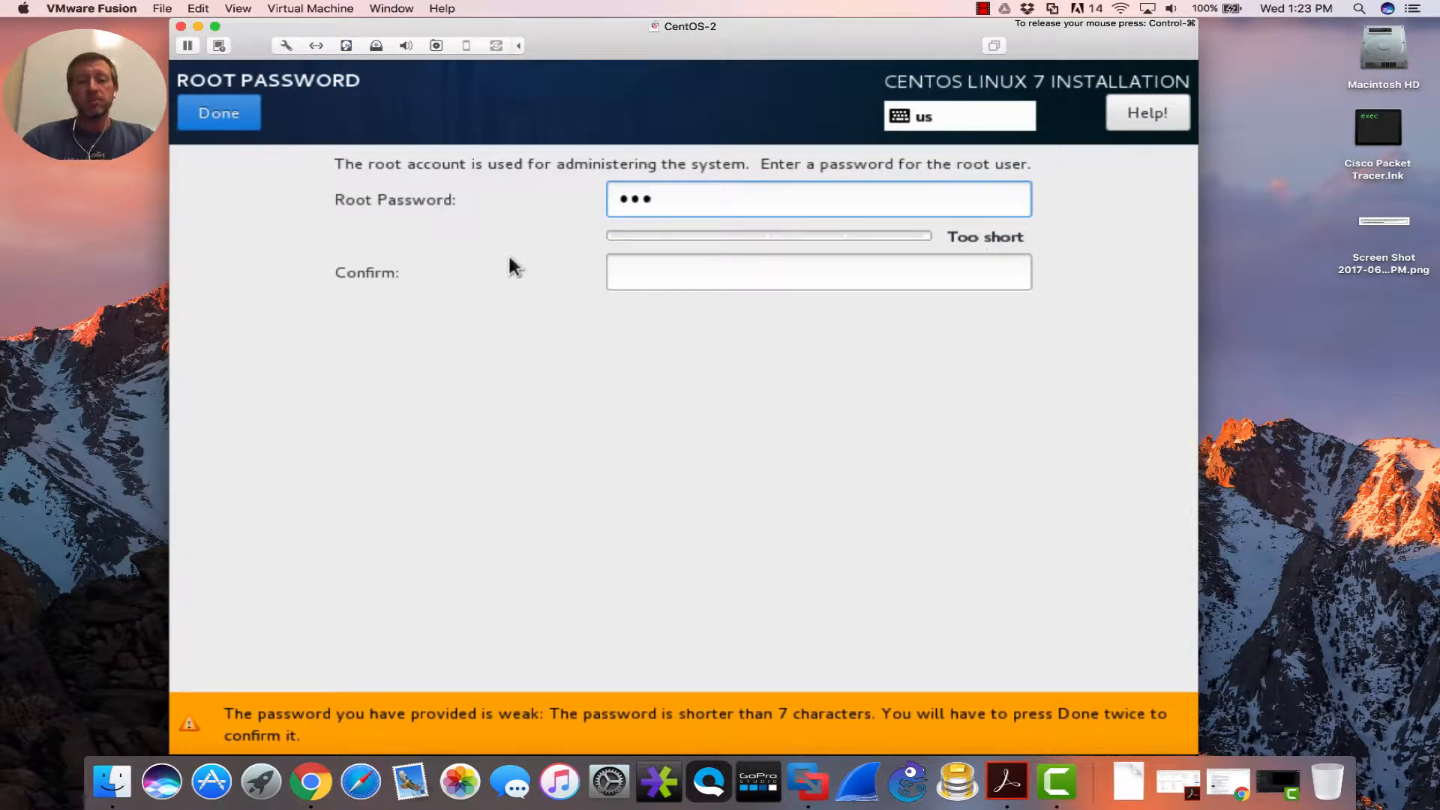
{"action": "type", "text": "•••••"}
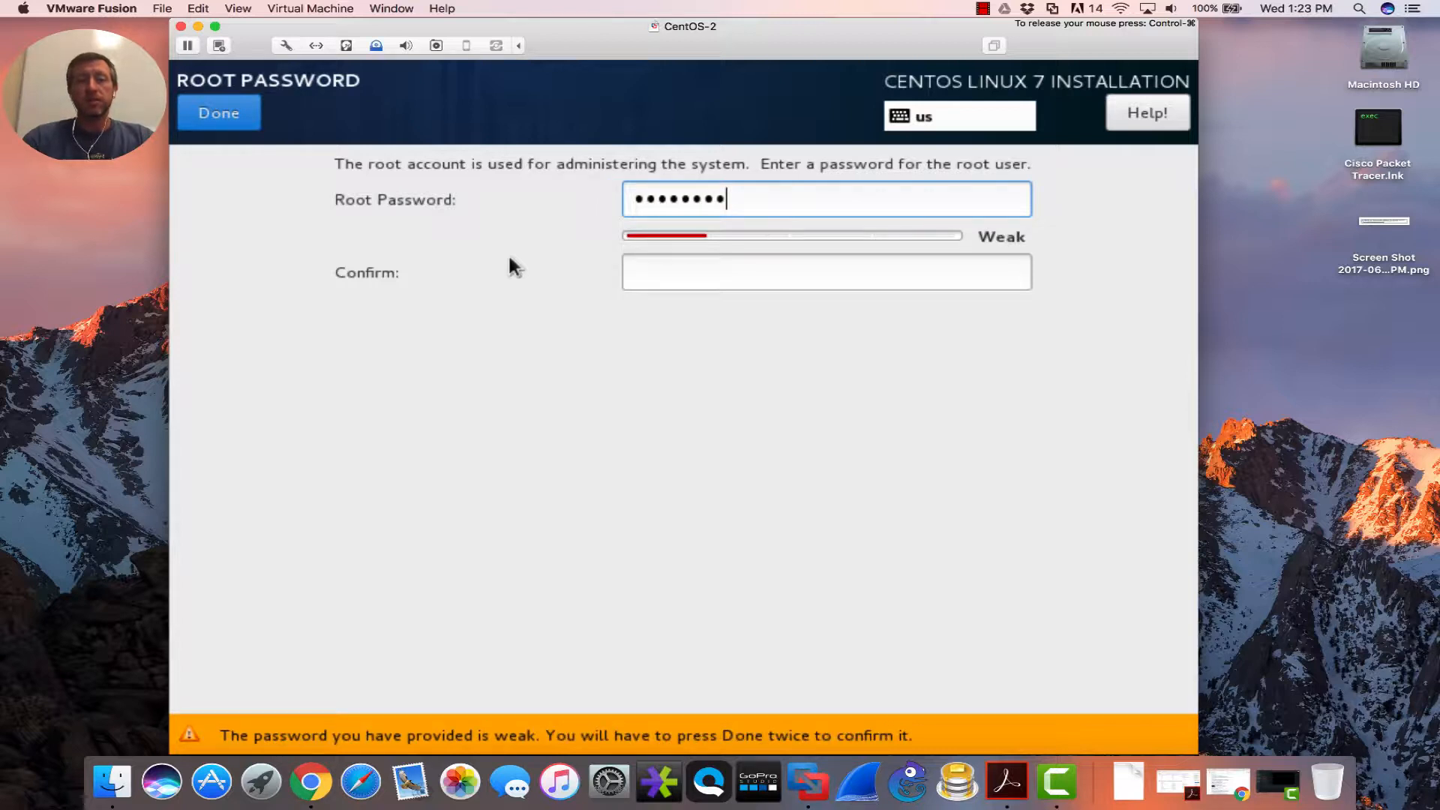
{"action": "type", "text": "••••••••"}
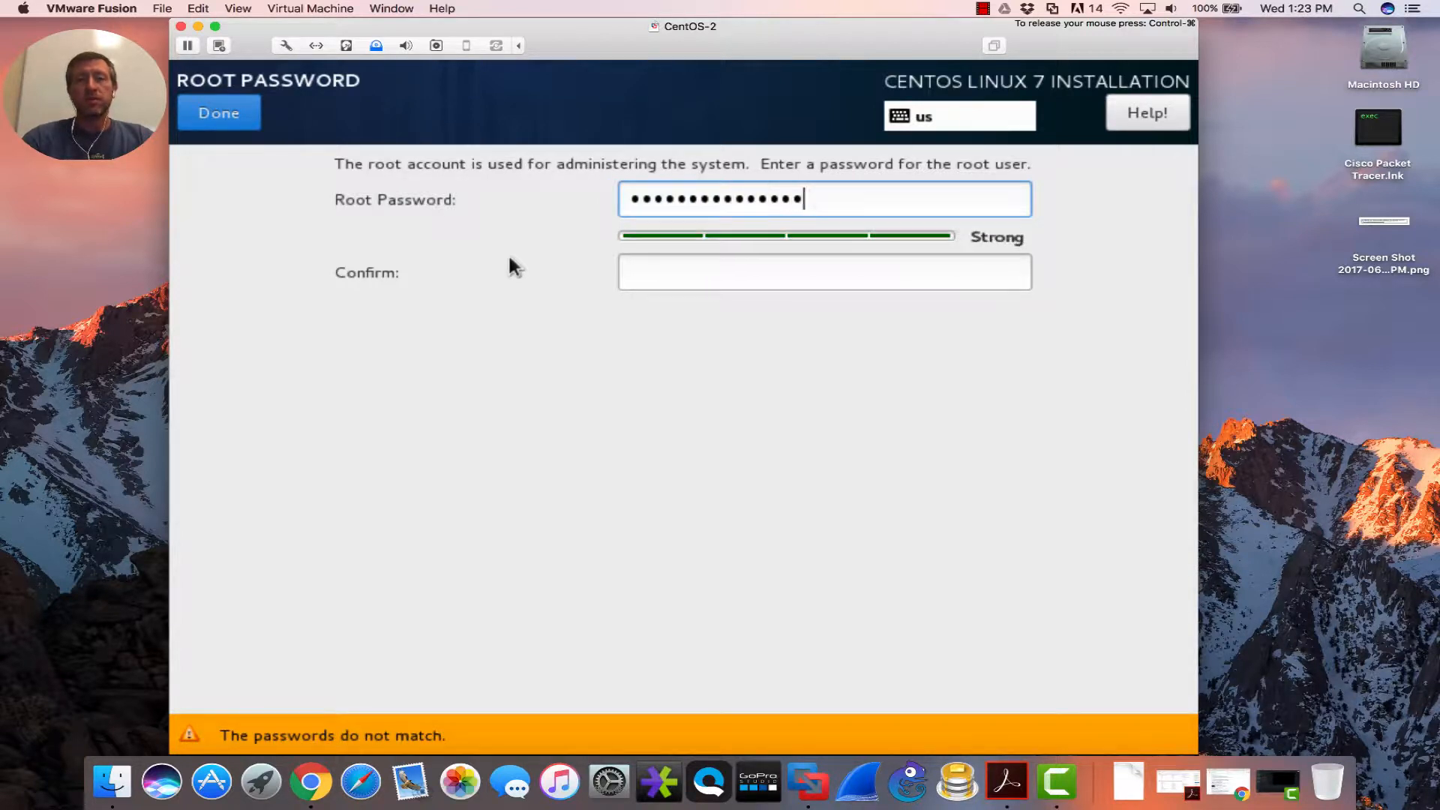
{"action": "key", "text": "Tab"}
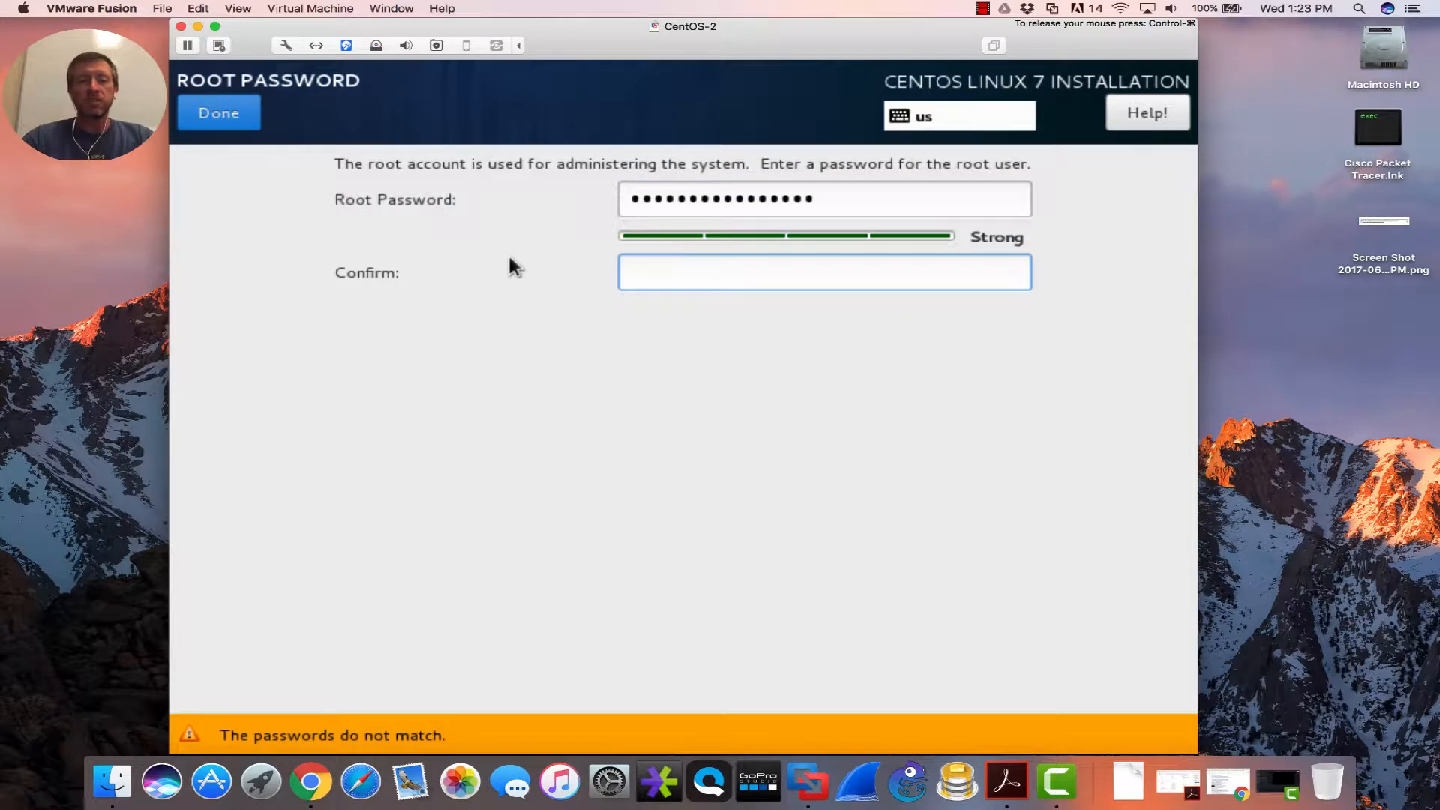
{"action": "type", "text": "•••••••••"}
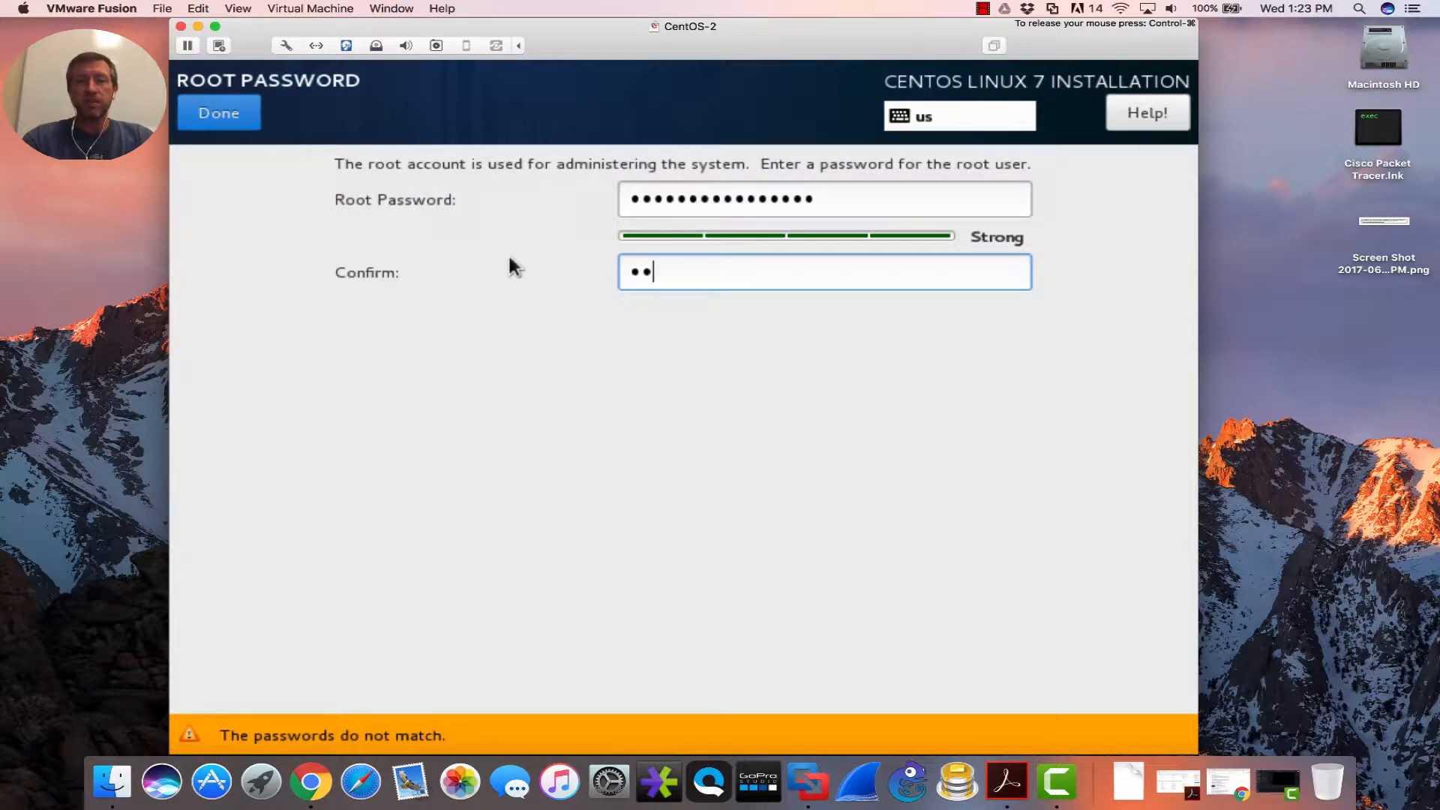
{"action": "type", "text": "•••••••"}
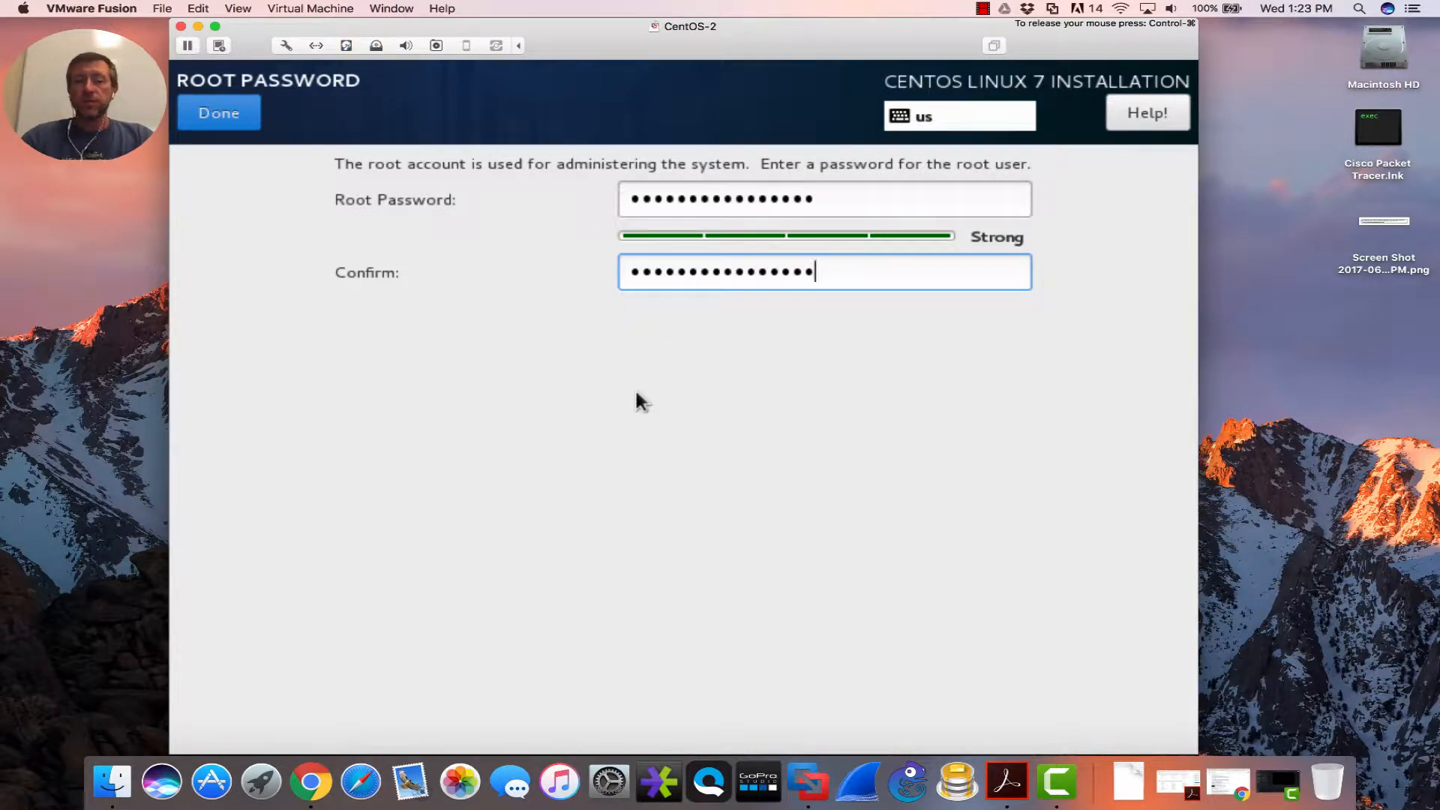
{"action": "left_click", "coordinate": [236, 120]}
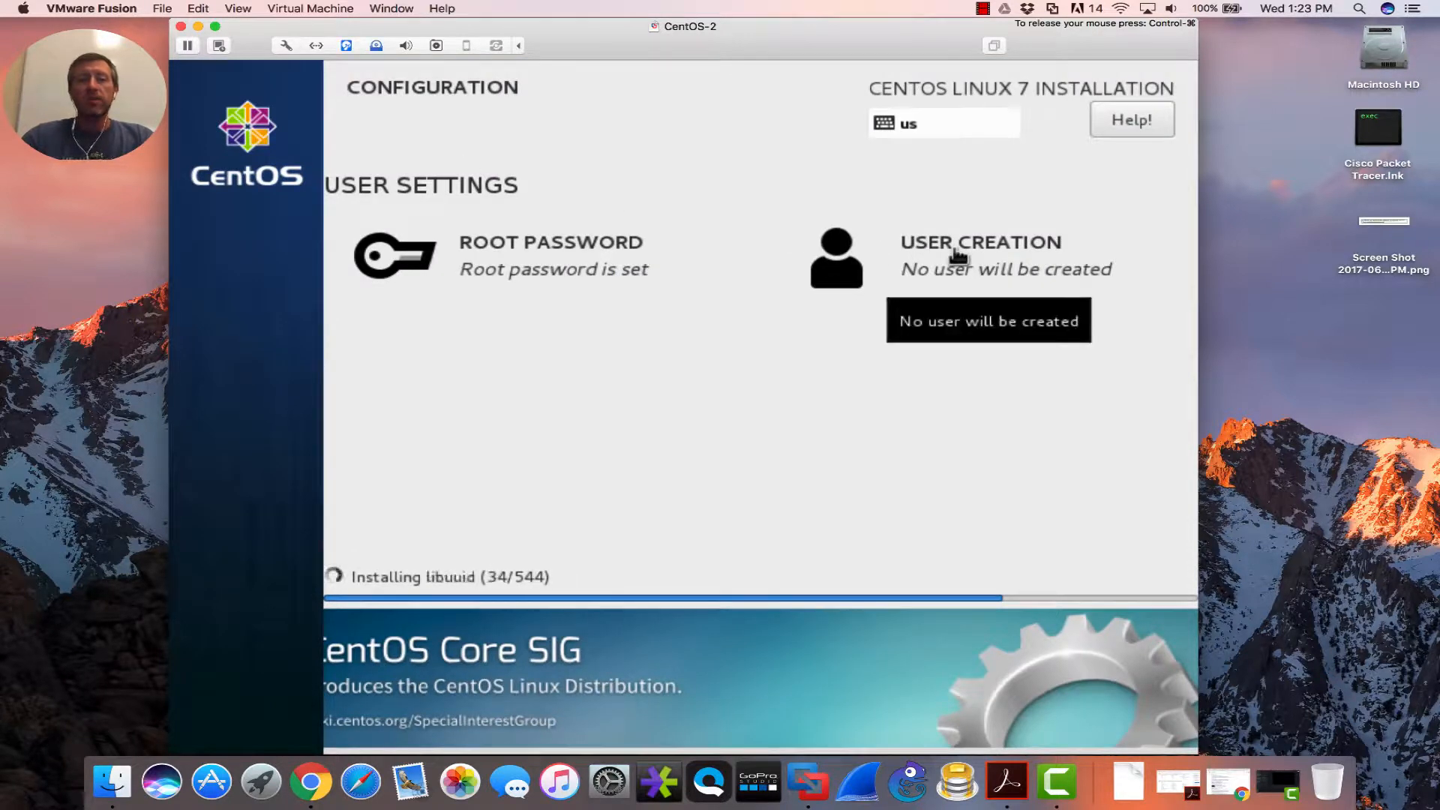
- Create a regular user with the person's full name, the auto-filled user name and a confirmed strong password
{"action": "left_click", "coordinate": [958, 257]}
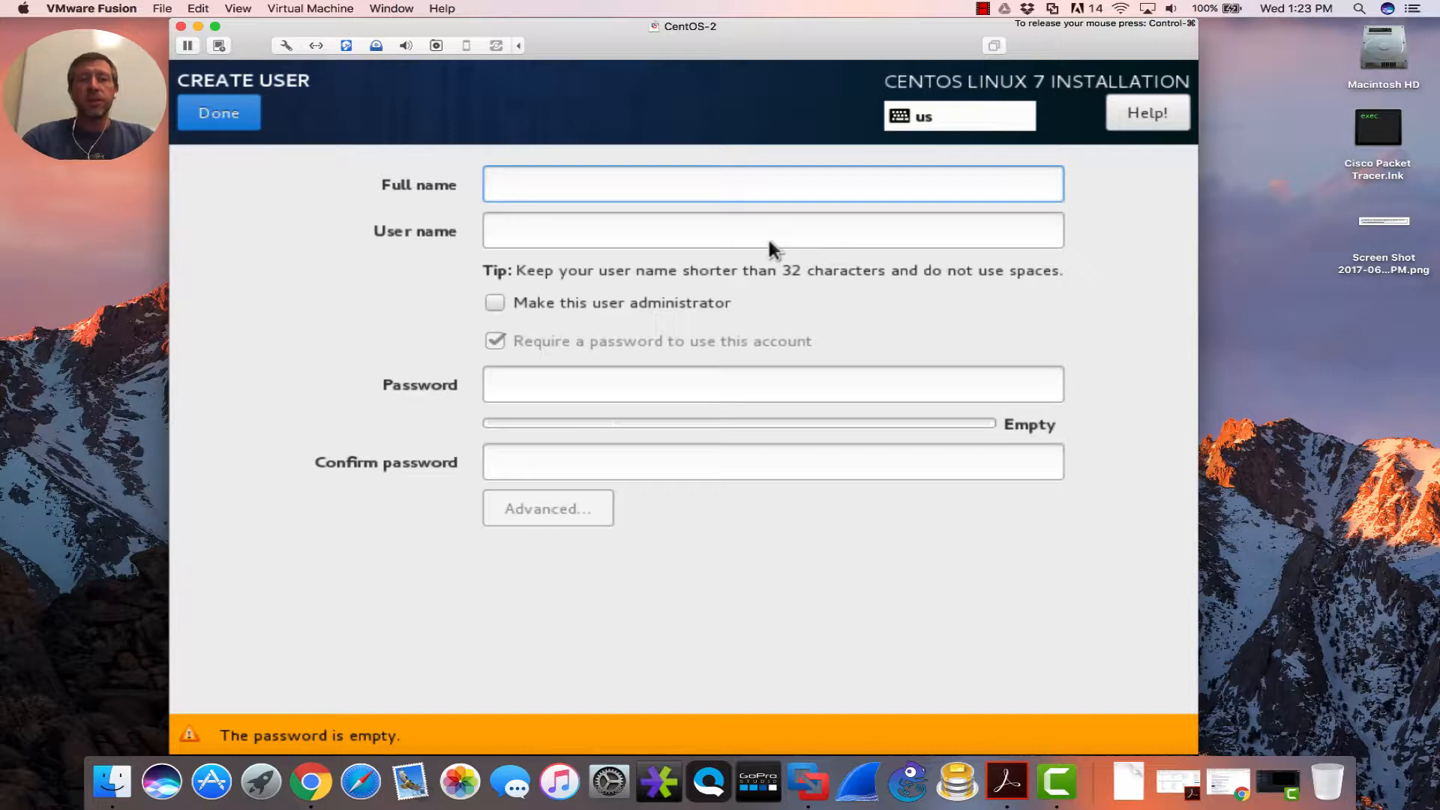
{"action": "type", "text": "David Staples"}
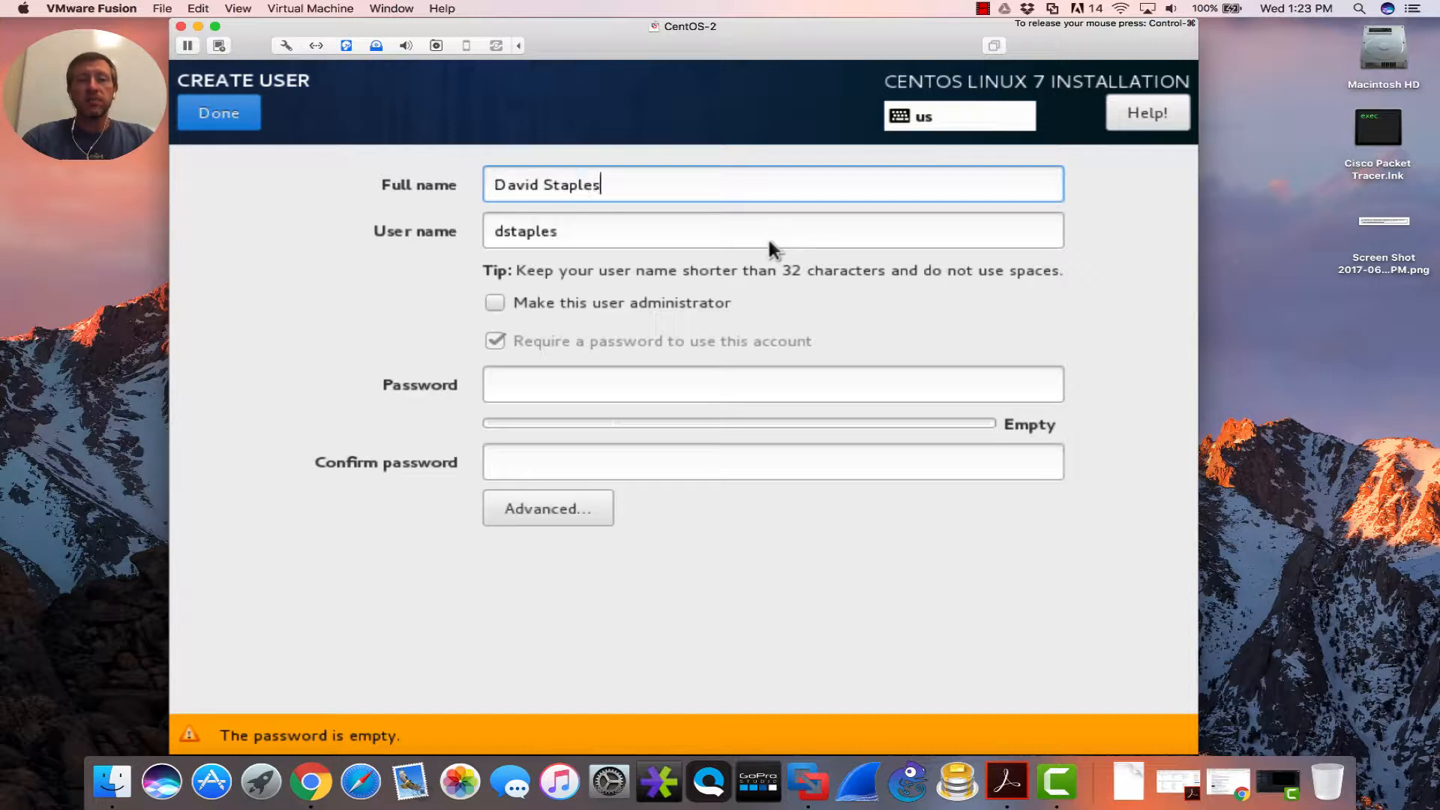
{"action": "key", "text": "Tab"}
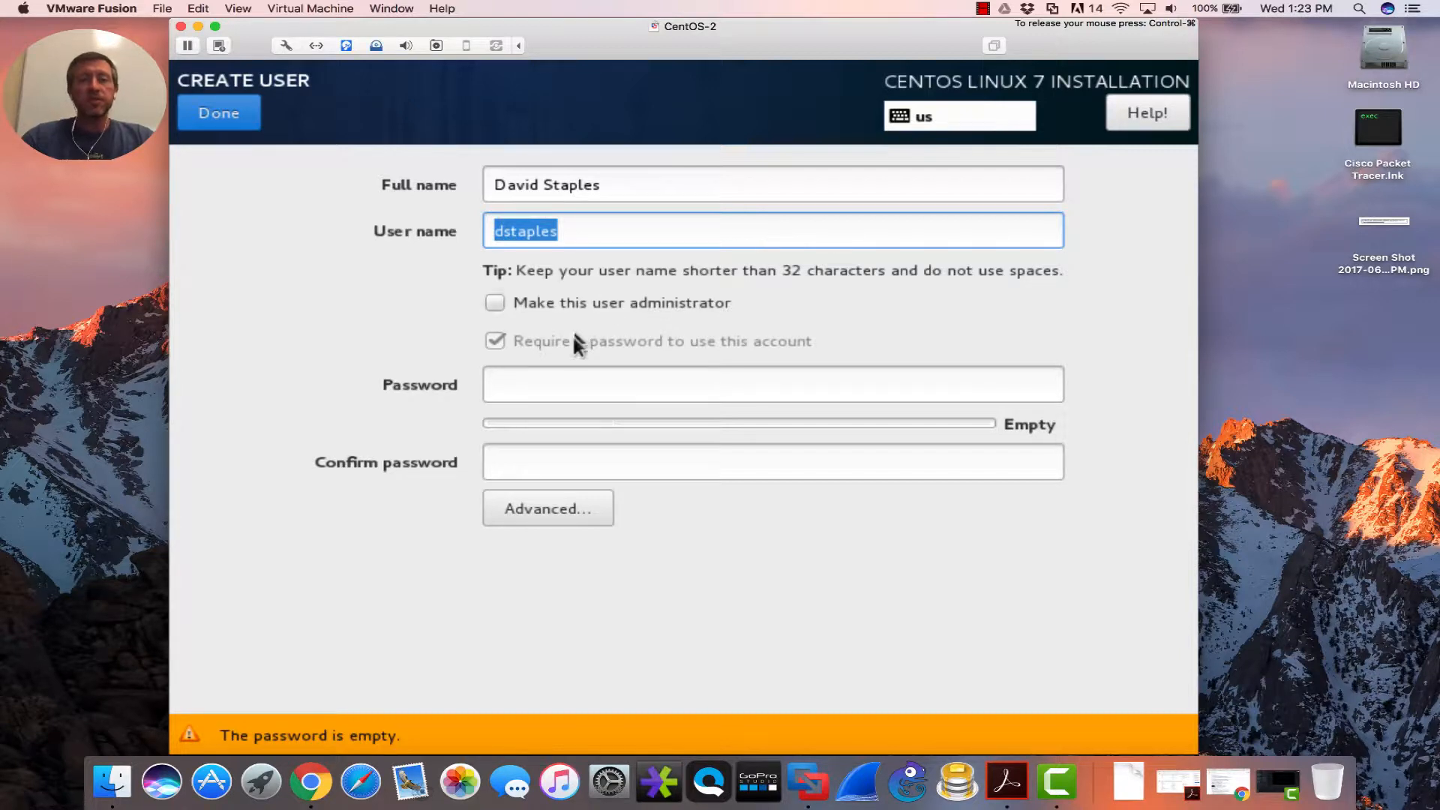
{"action": "left_click", "coordinate": [571, 387]}
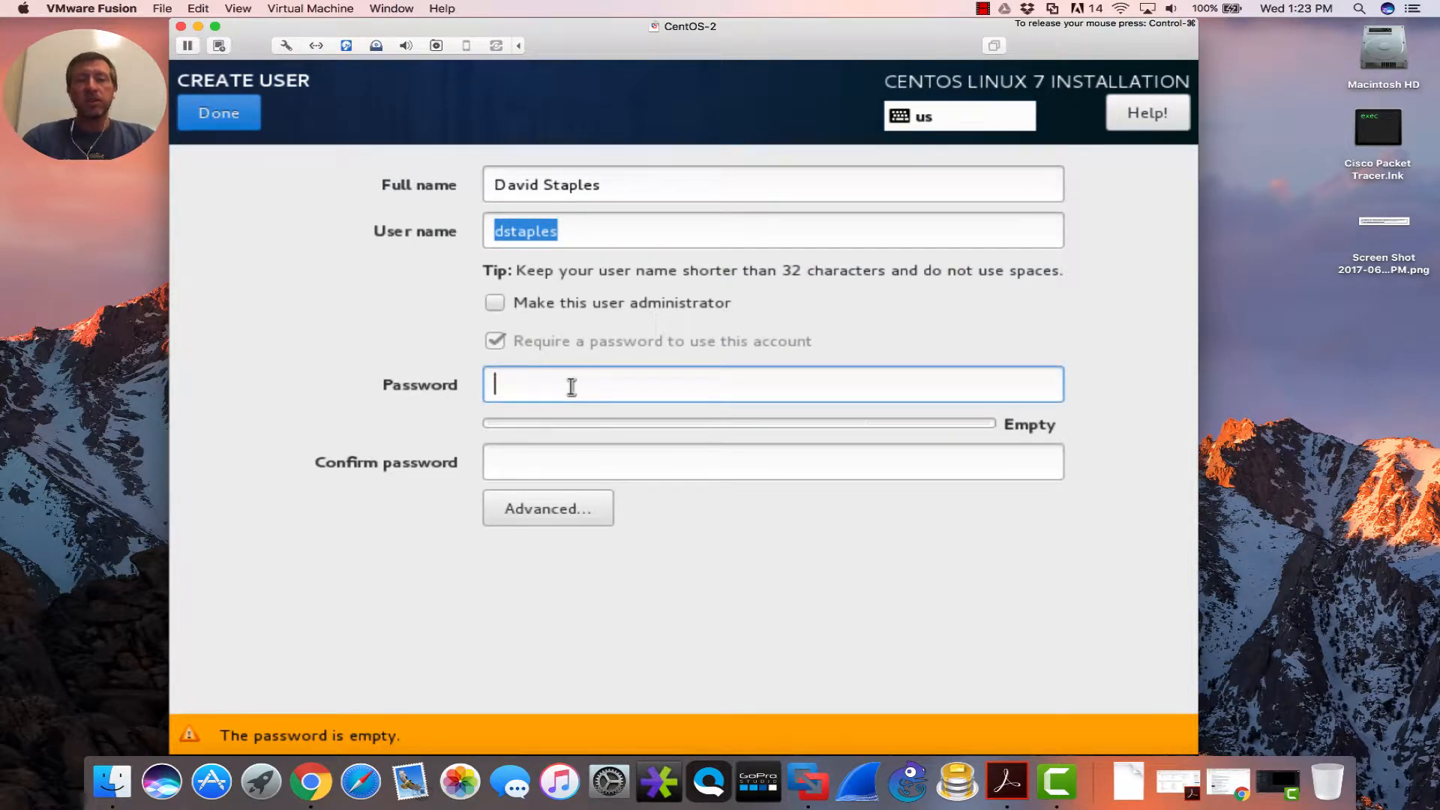
{"action": "type", "text": "•••••••••"}
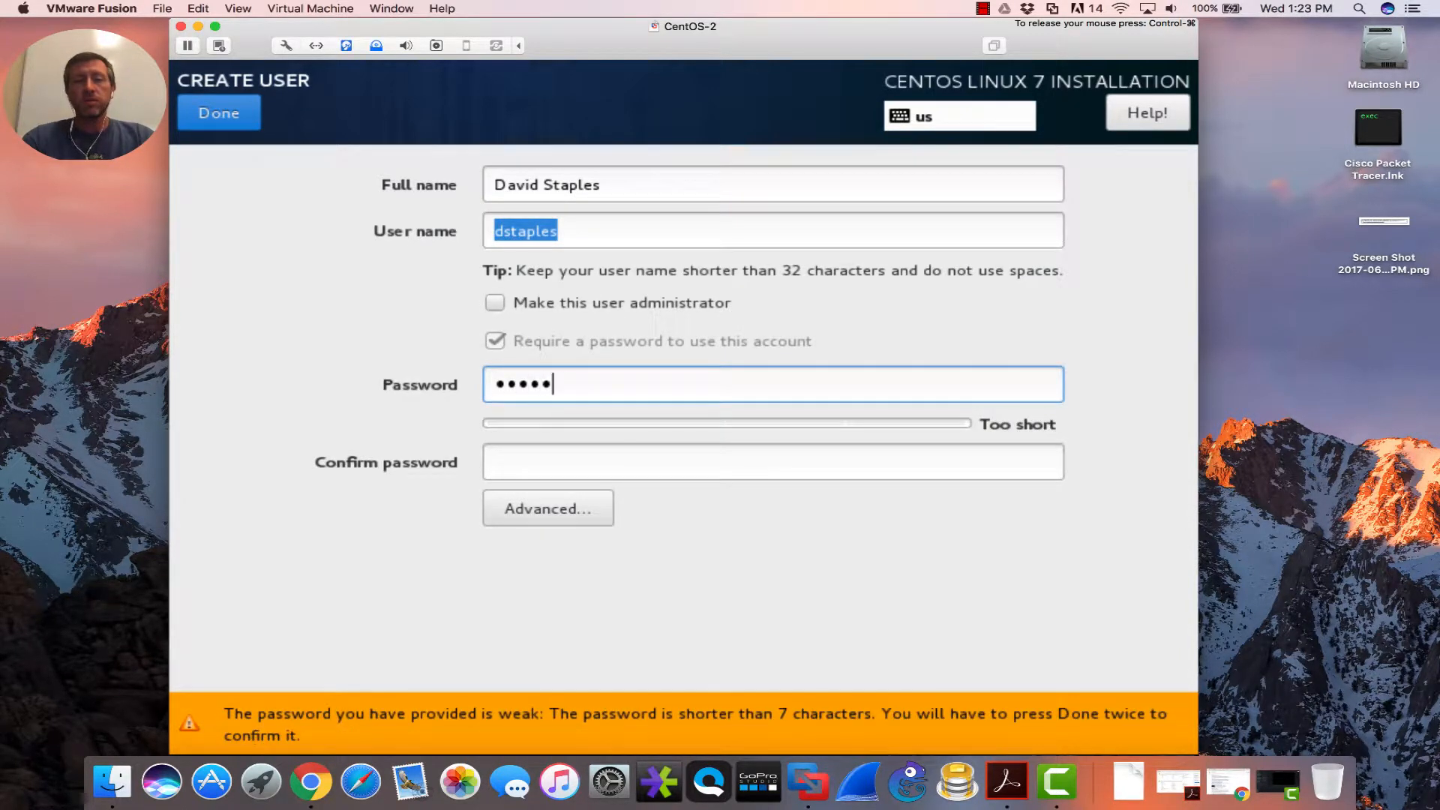
{"action": "type", "text": "••••••"}
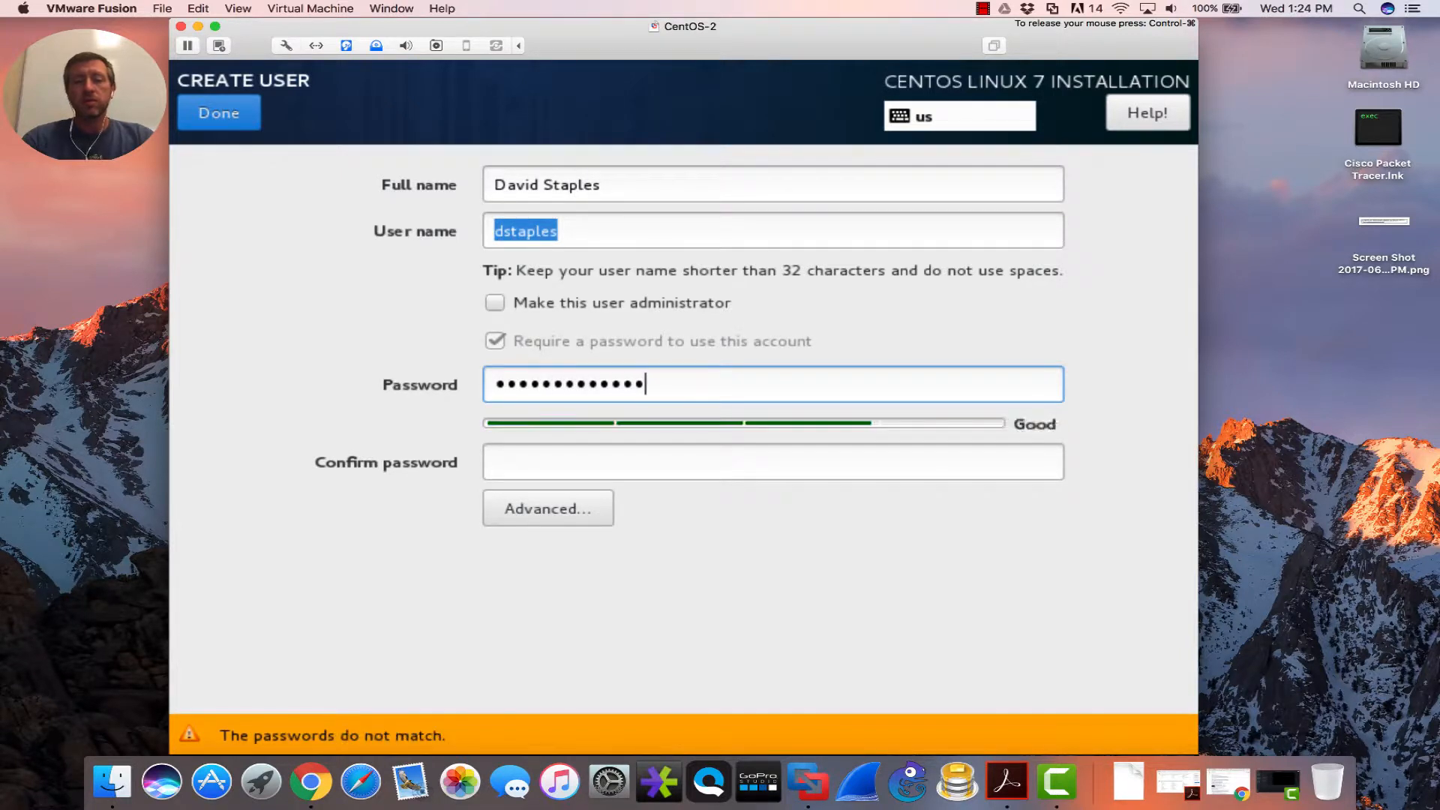
{"action": "key", "text": "Tab"}
{"action": "type", "text": "••••••••"}
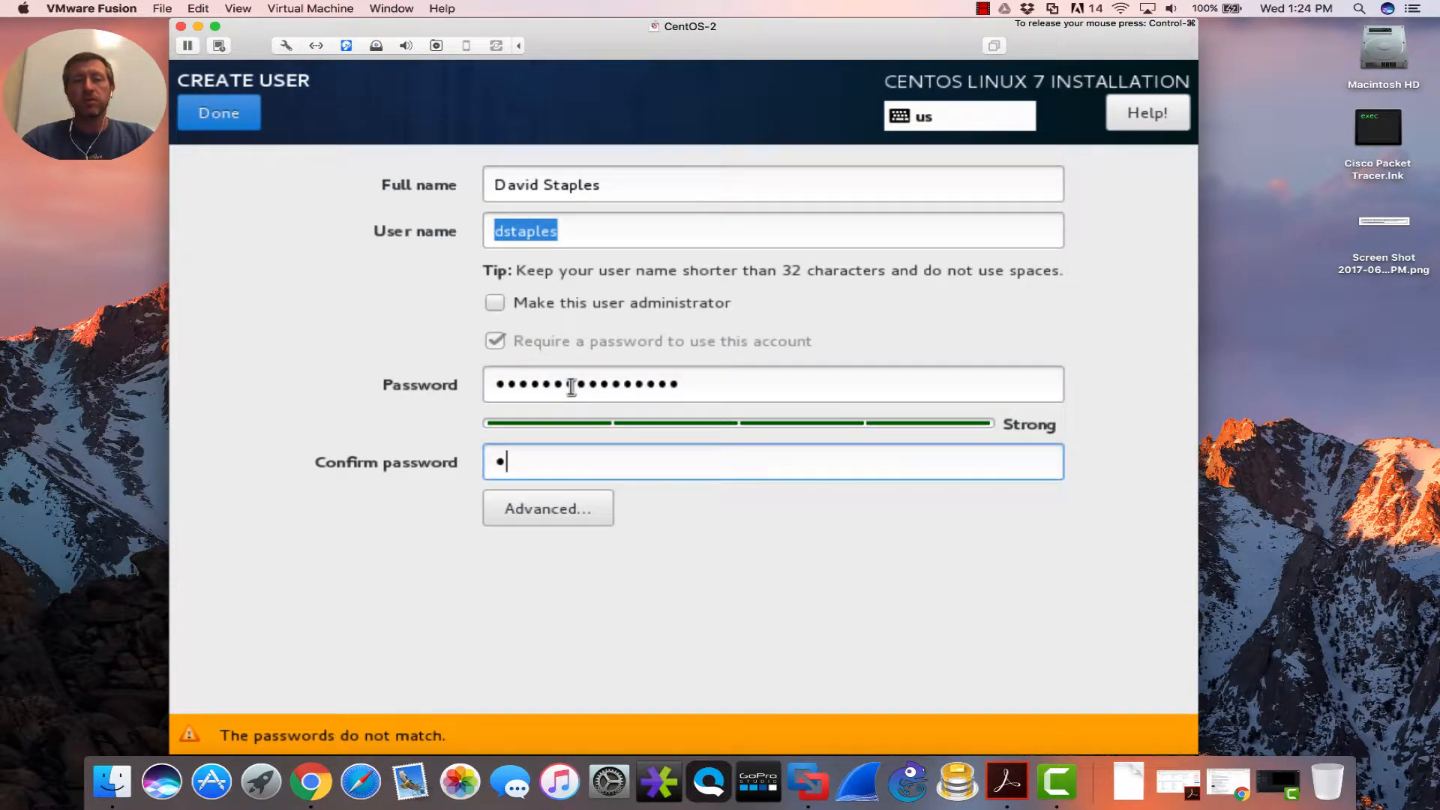
{"action": "type", "text": "•••••••"}
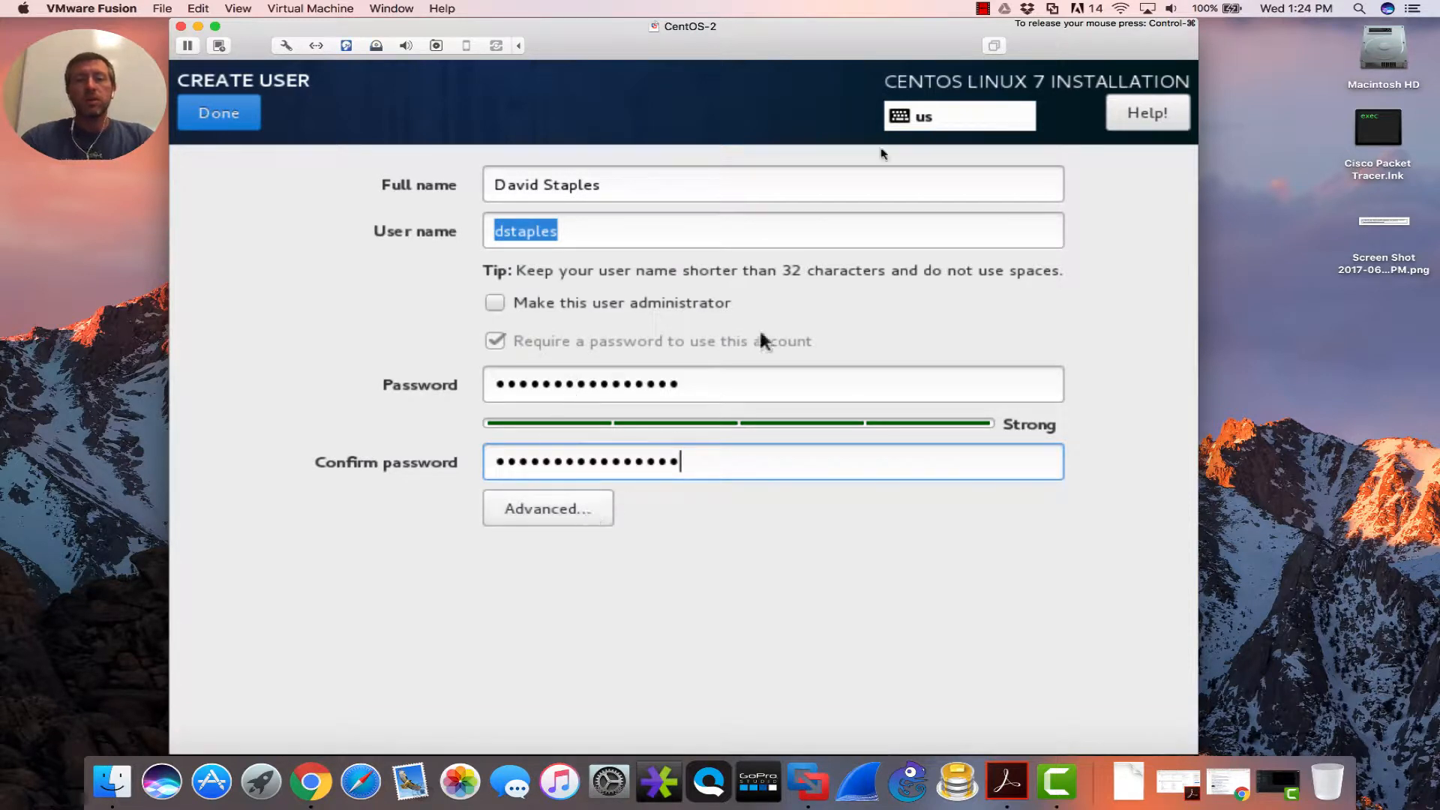
{"action": "left_click", "coordinate": [231, 105]}
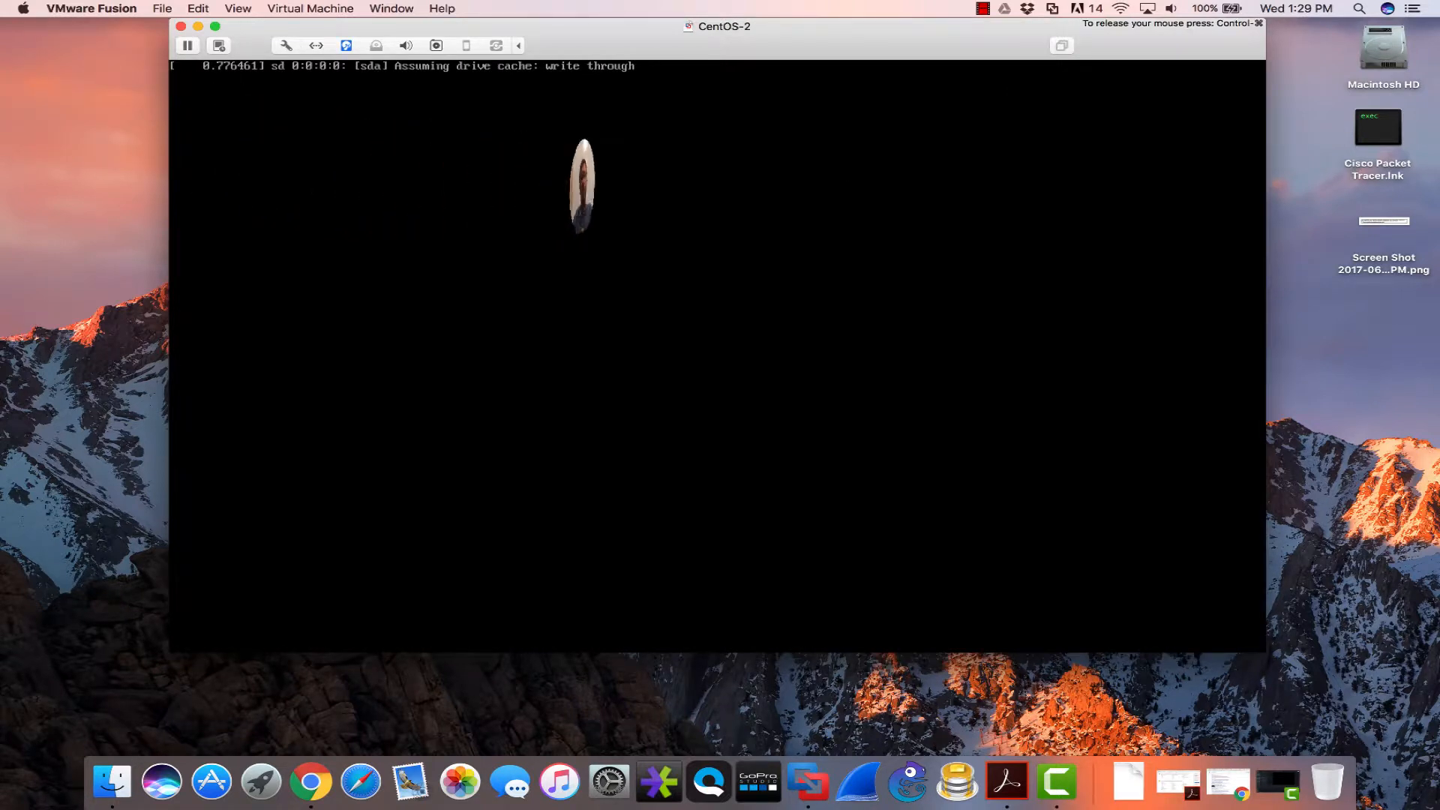
- Release the mouse, shift the CentOS-2 window left, and return focus to the VM while it boots
{"action": "key", "text": "ctrl+super"}
{"action": "left_click_drag", "start_coordinate": [839, 39], "coordinate": [767, 38]}
{"action": "left_click", "coordinate": [765, 135]}
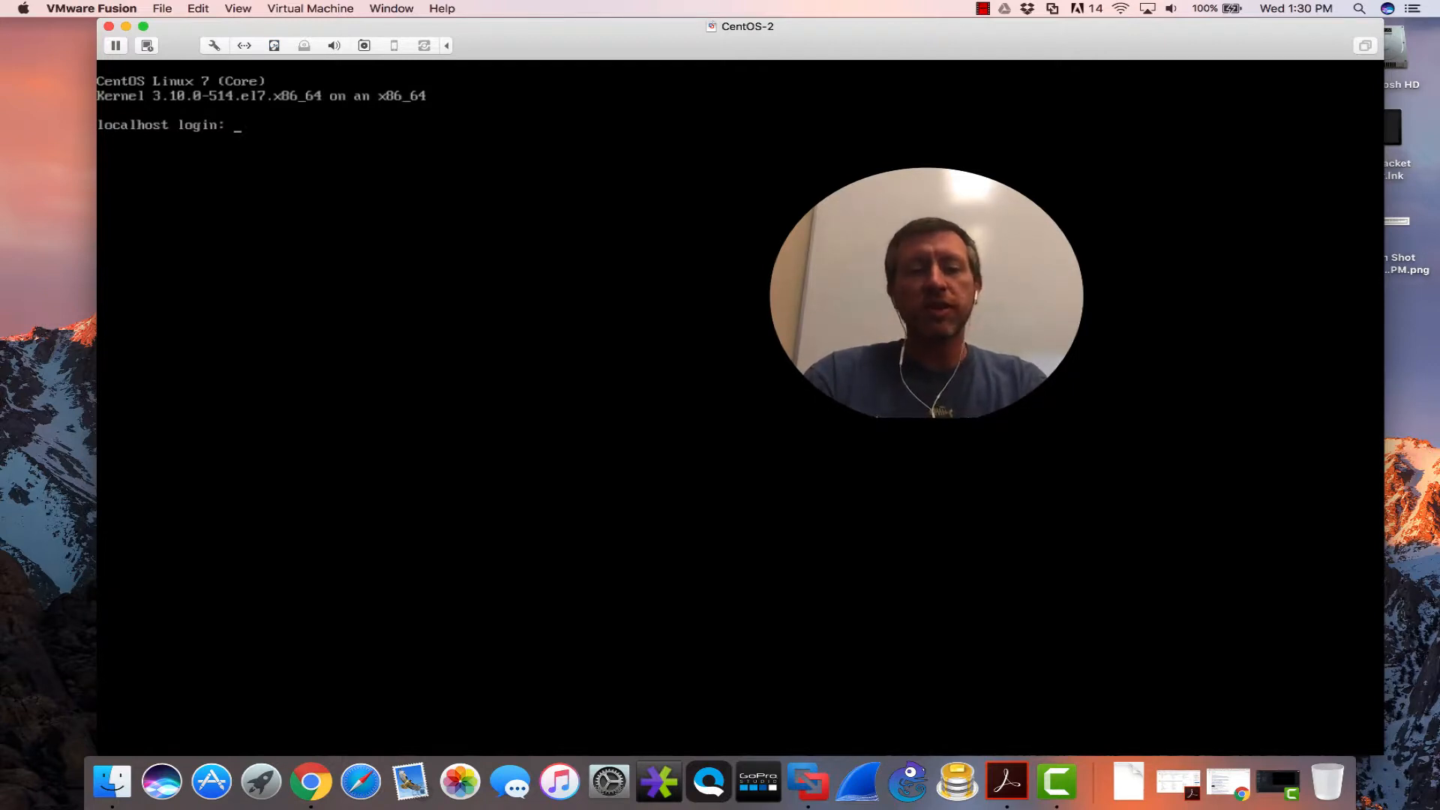
- Log in to the console as root, then run ls and pwd in root's home folder
{"action": "type", "text": "root"}
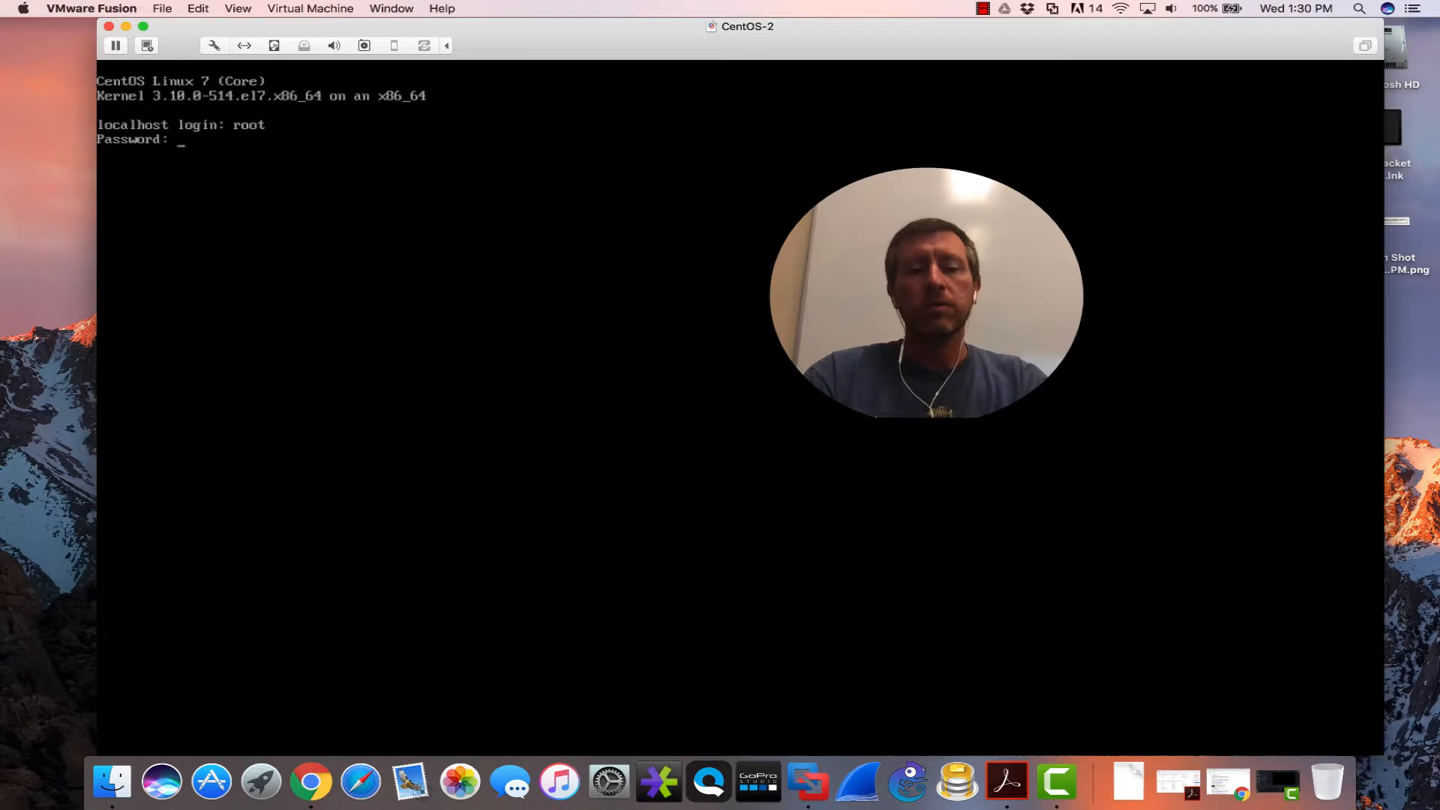
{"action": "key", "text": "Return"}
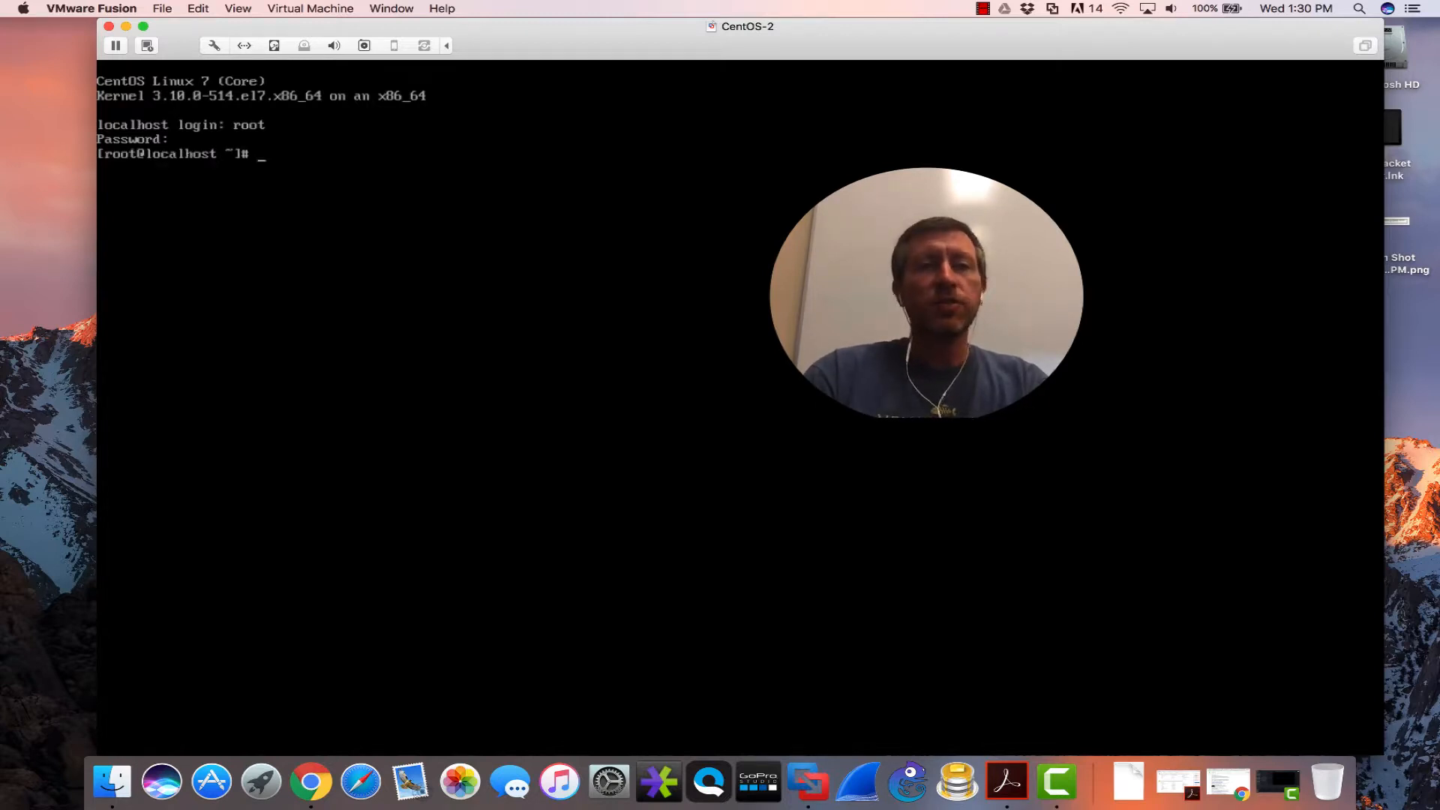
{"action": "type", "text": "ls"}
{"action": "key", "text": "Return"}
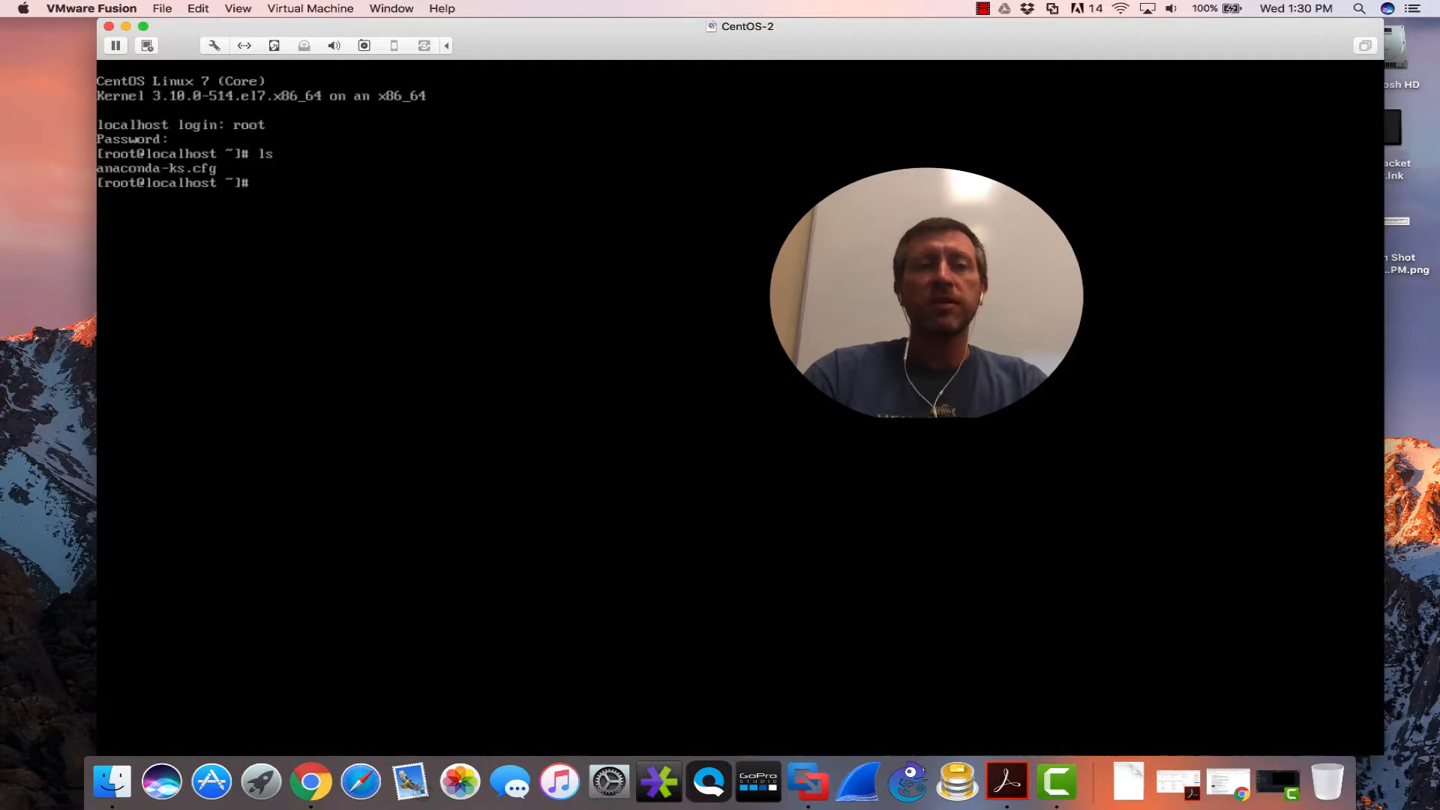
{"action": "type", "text": "pwd"}
{"action": "key", "text": "Return"}
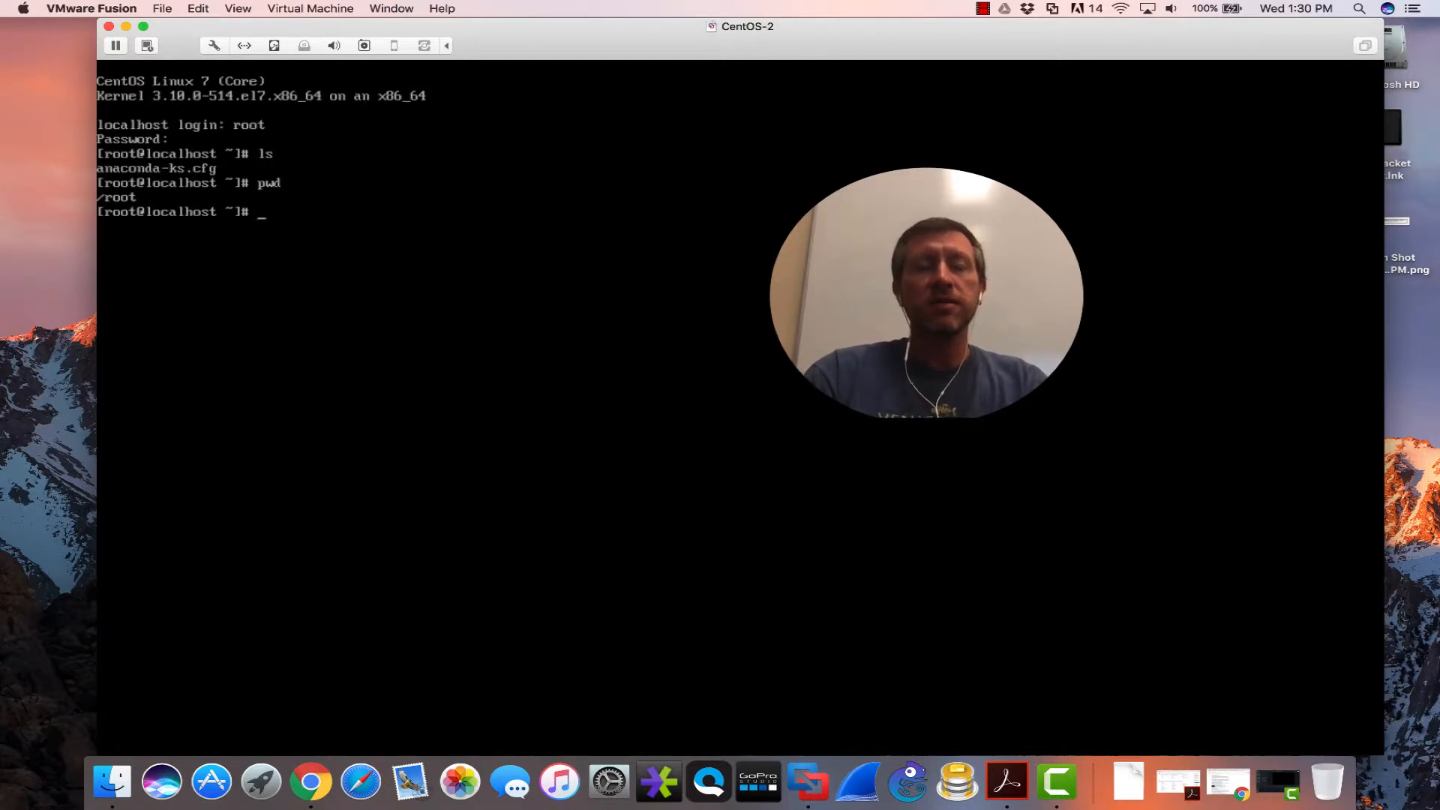
- Change into /etc with cd /etc and list its contents with ls
{"action": "type", "text": "cd /etc"}
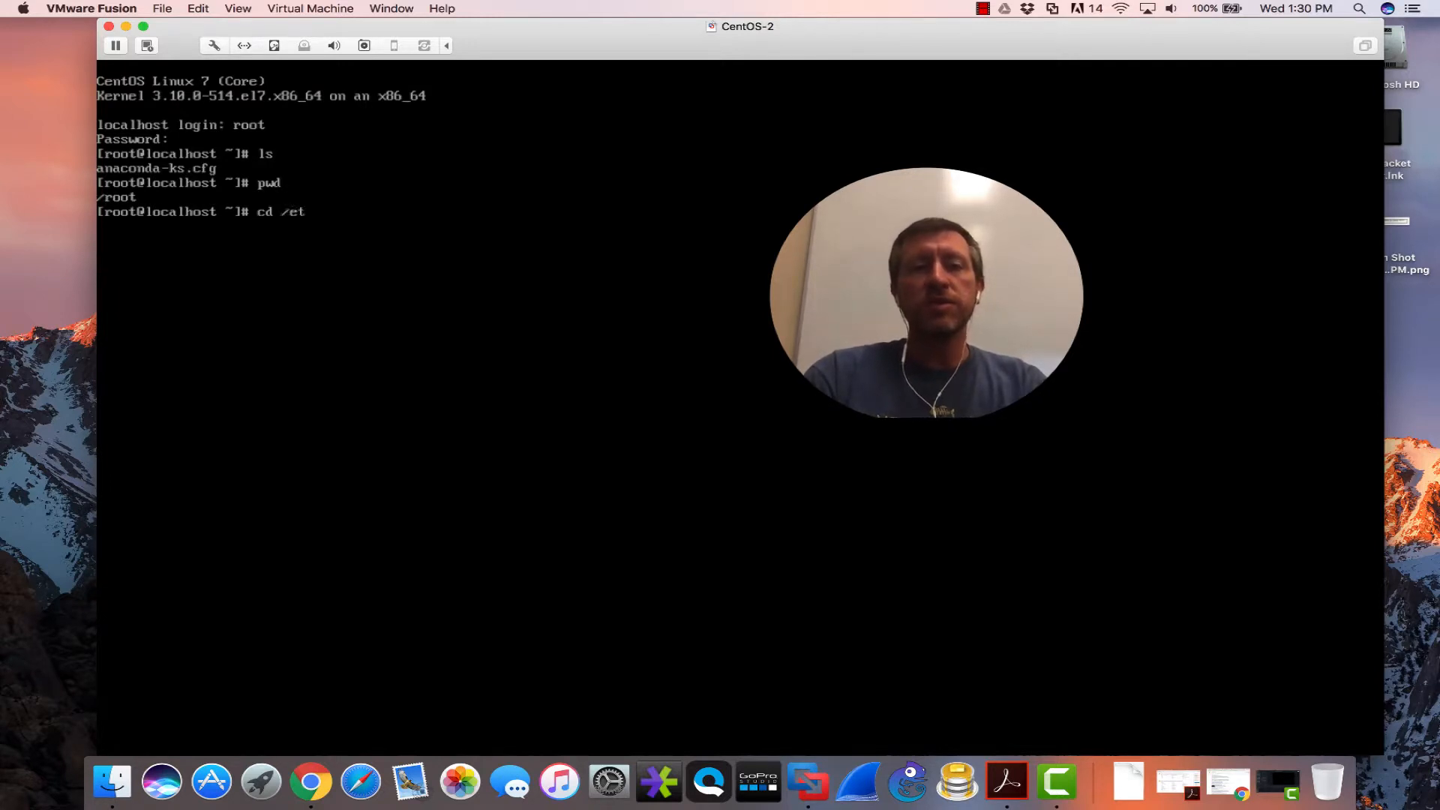
{"action": "key", "text": "Return"}
{"action": "type", "text": "ls"}
{"action": "key", "text": "Return"}
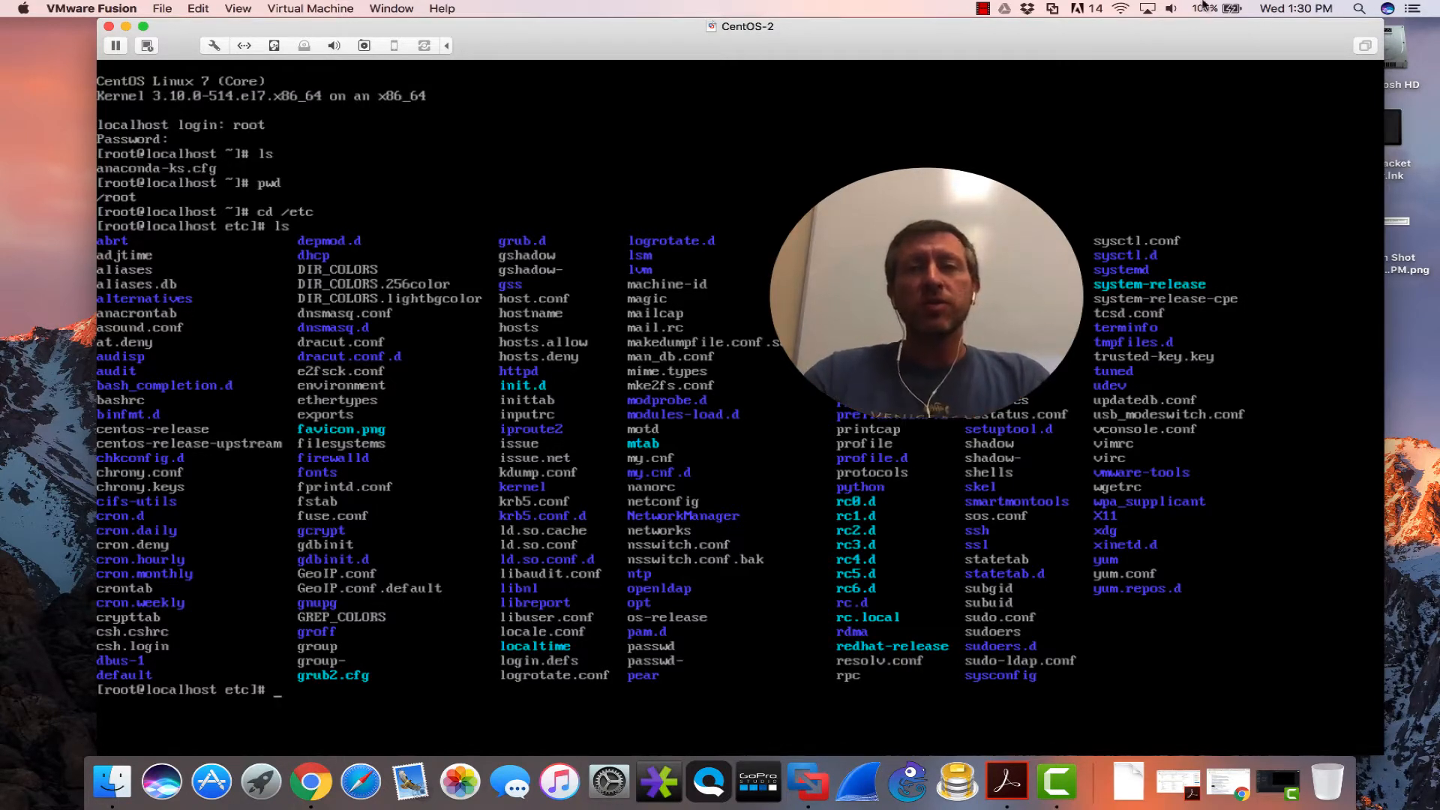
{"action": "left_click", "coordinate": [984, 8]}
{"action": "left_click", "coordinate": [984, 8]}
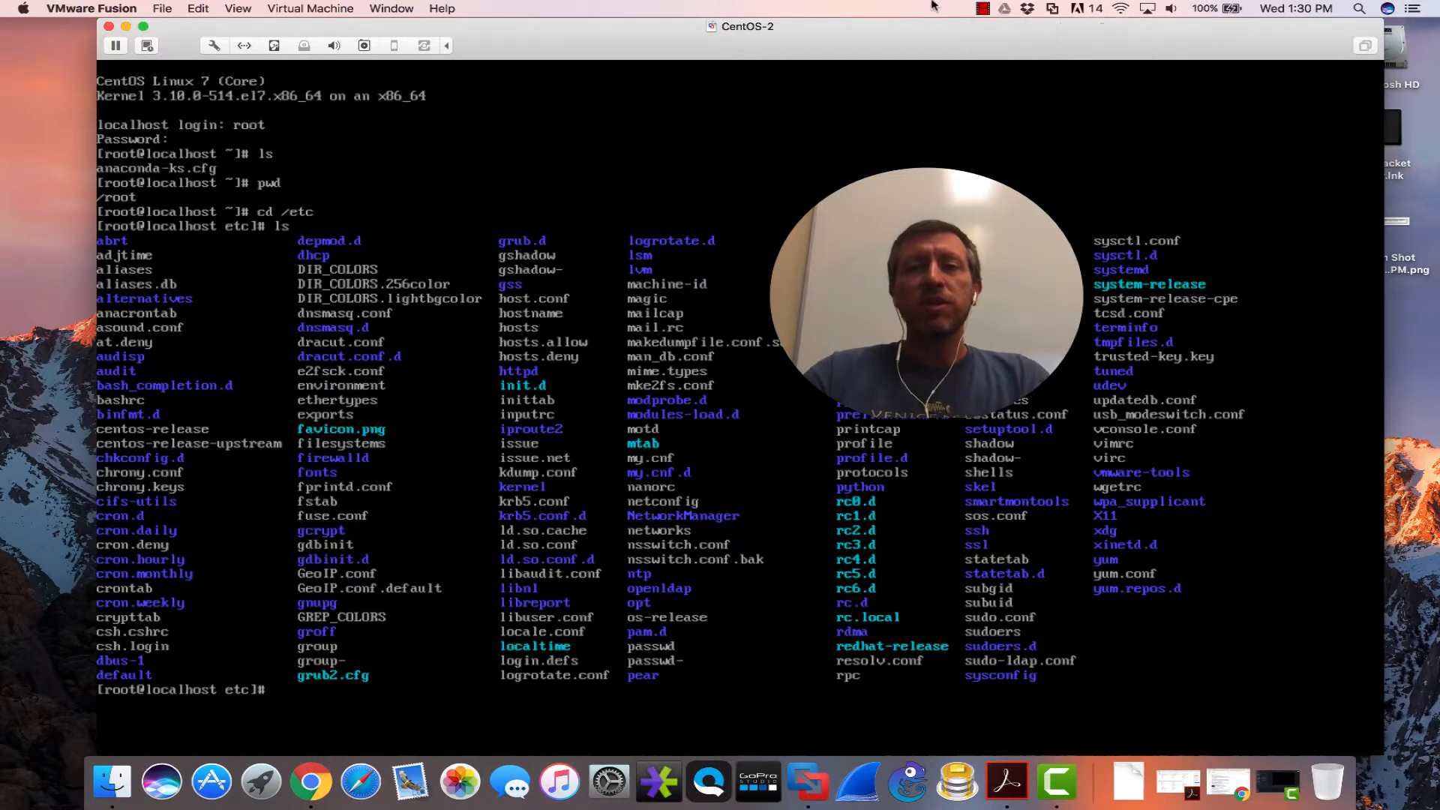